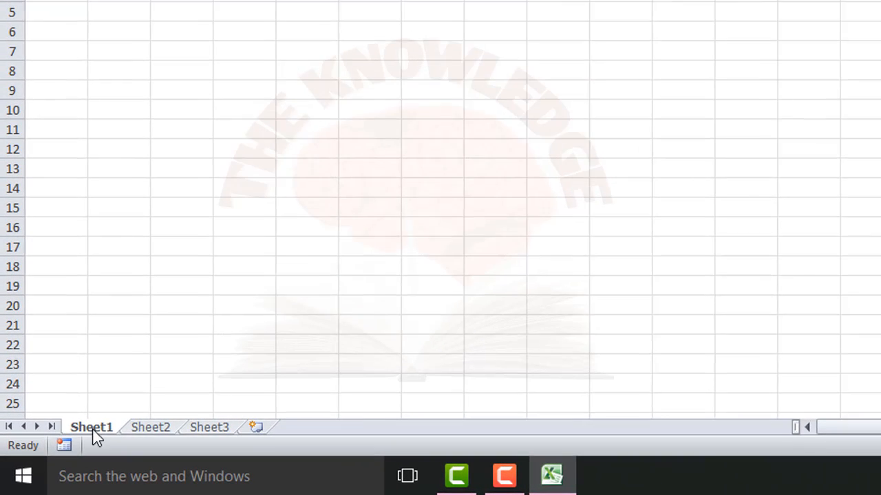
- Look through the workbook's three worksheets, Sheet1, Sheet2 and Sheet3, ending on Sheet3
left_click(98, 450)
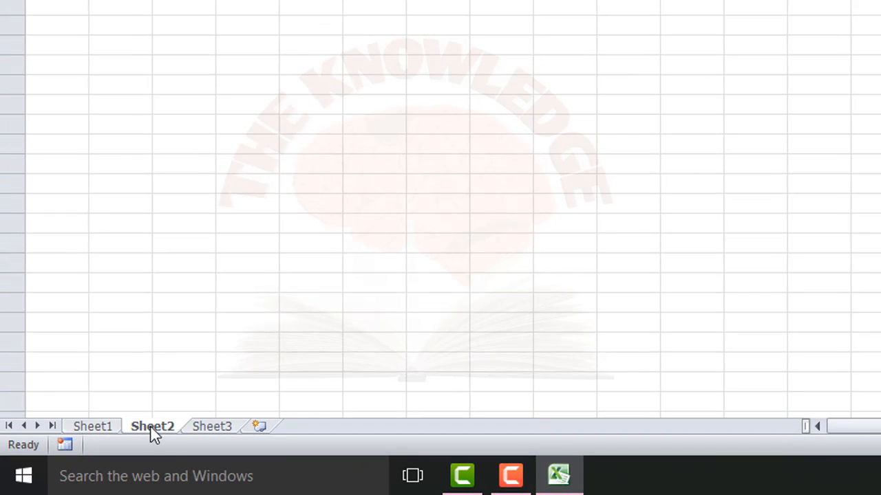
left_click(94, 429)
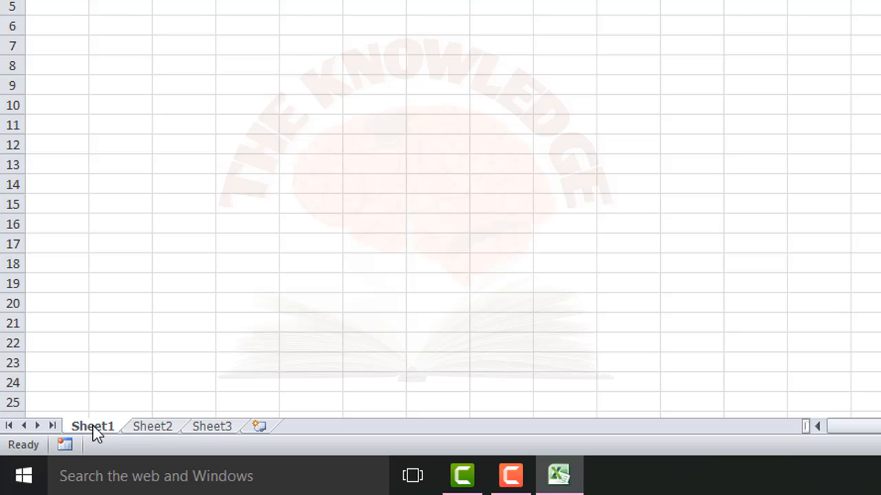
left_click(218, 430)
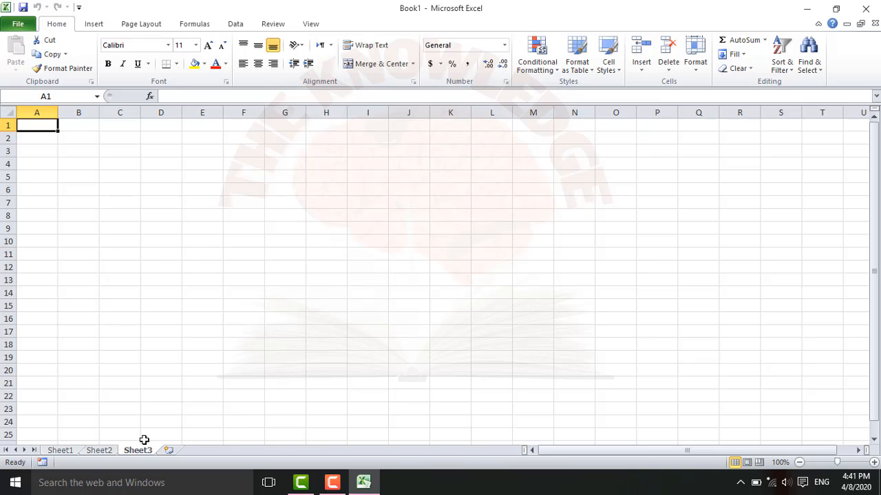
- Search Windows for "excel" and dismiss the search without launching the program
left_click(145, 482)
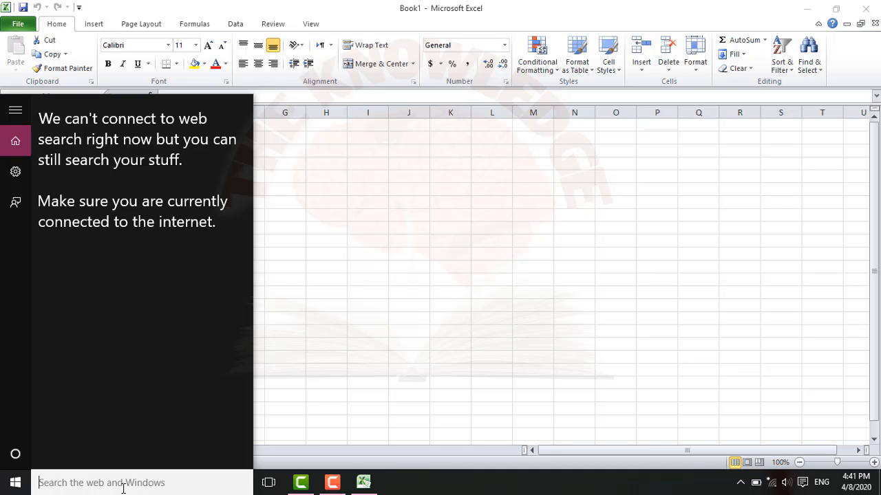
type("e")
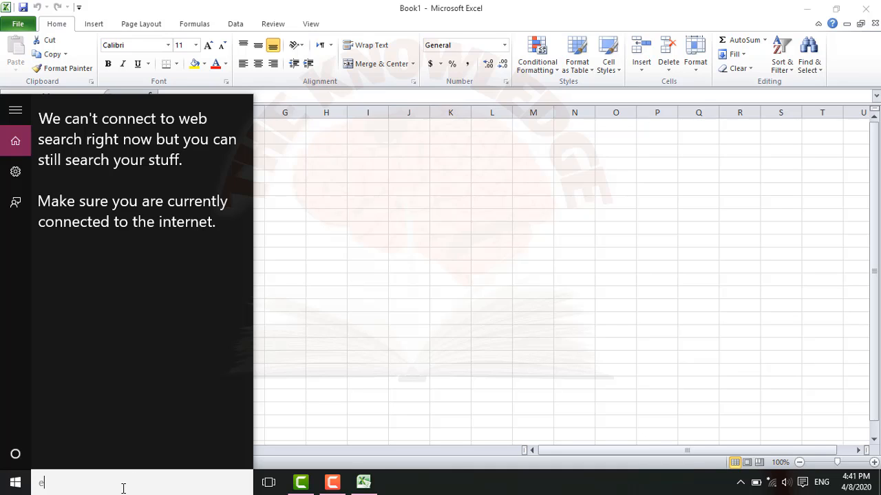
type("xcel")
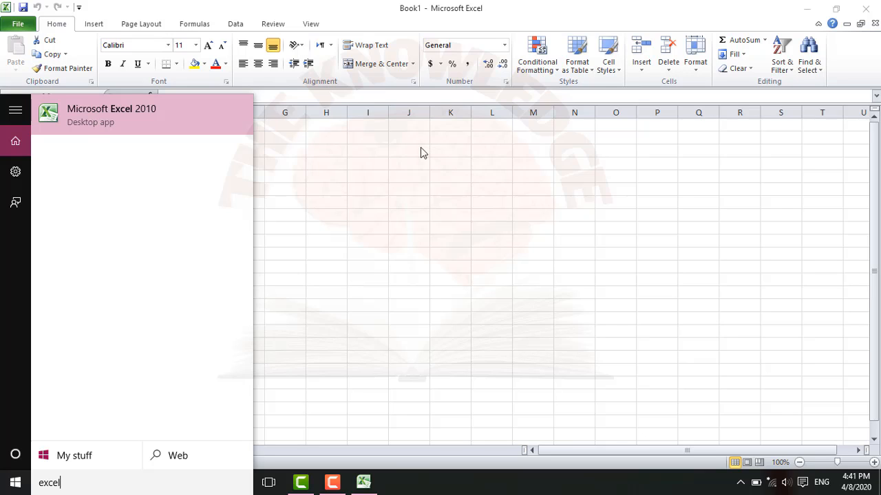
left_click(405, 169)
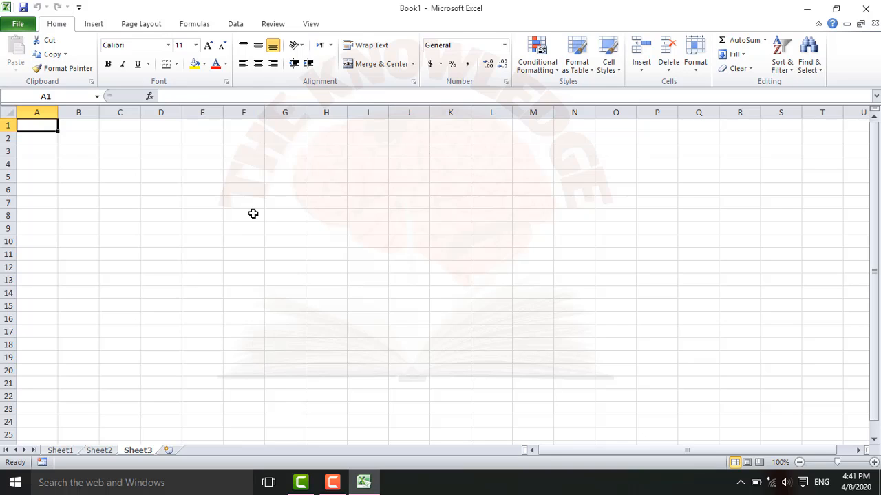
- Launch Microsoft Excel 2010 from the Microsoft Office program group and dismiss the activation wizard
left_click(17, 484)
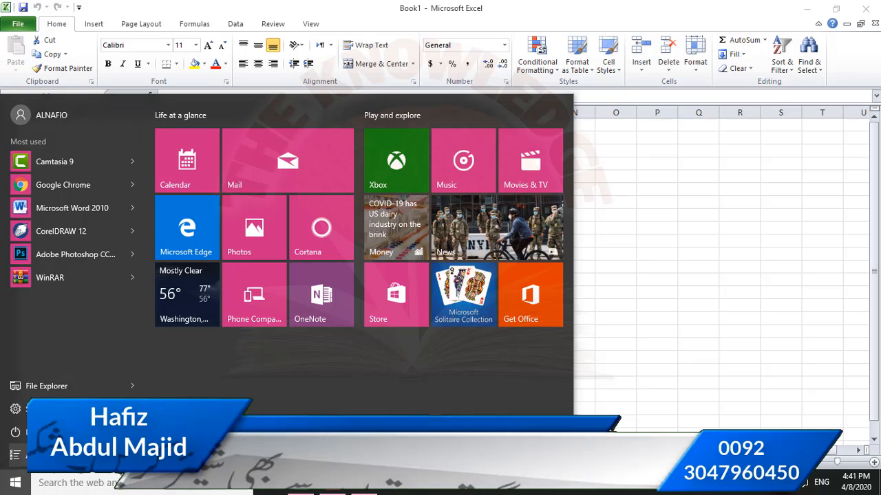
left_click(22, 459)
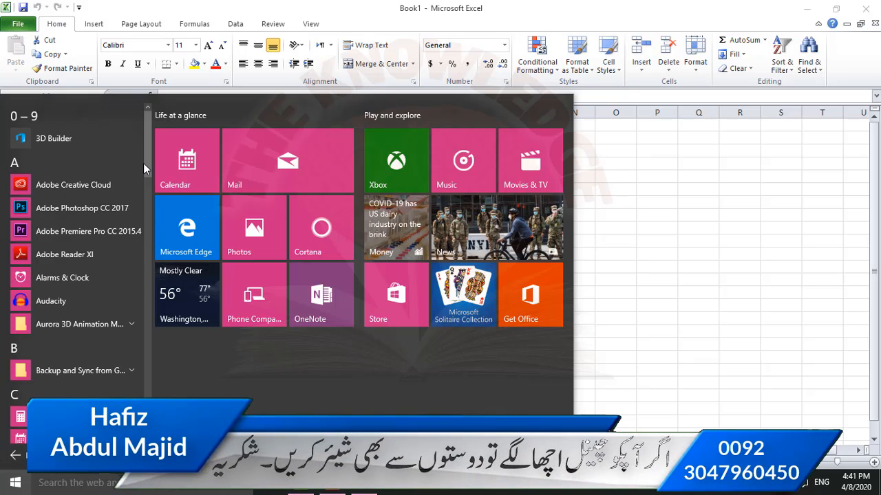
left_click_drag(147, 159, 141, 280)
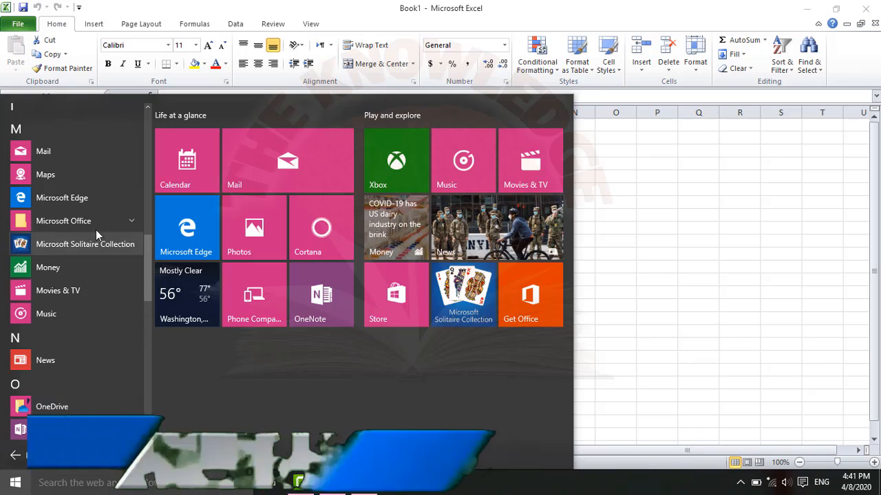
left_click(131, 221)
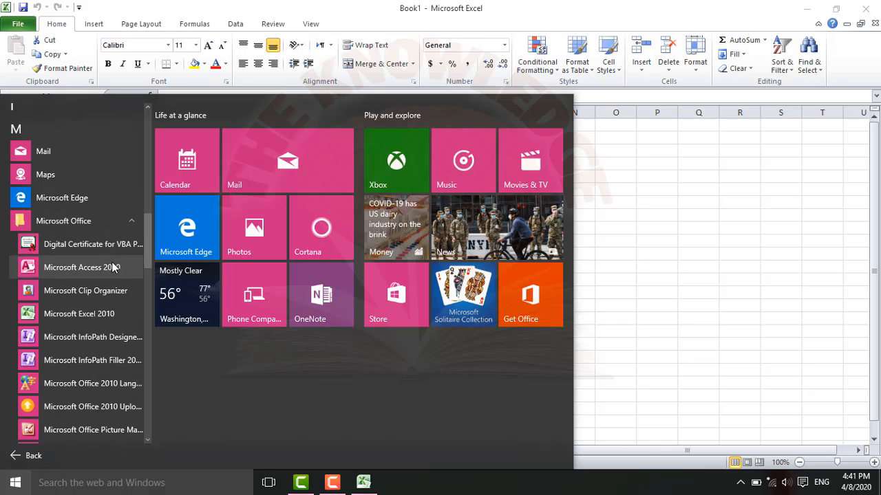
left_click(66, 314)
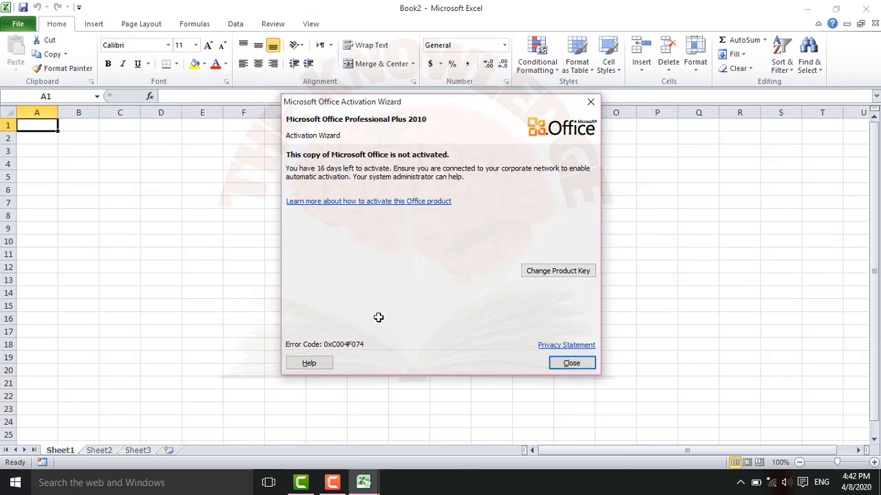
left_click(571, 363)
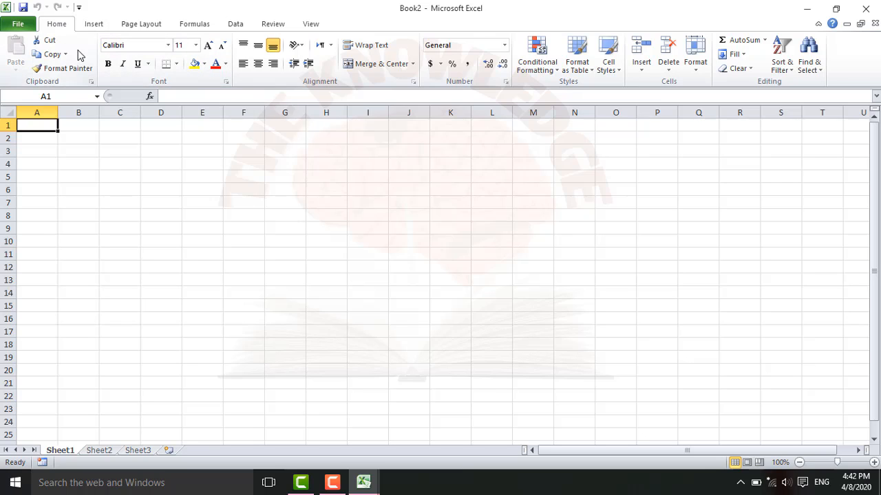
- Examine the file formats offered when saving the blank workbook, and cancel without saving
left_click(12, 26)
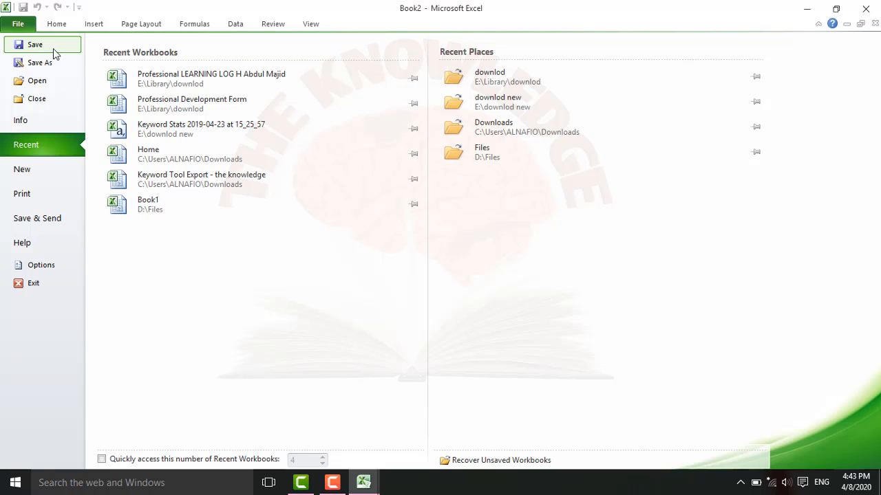
key("Escape")
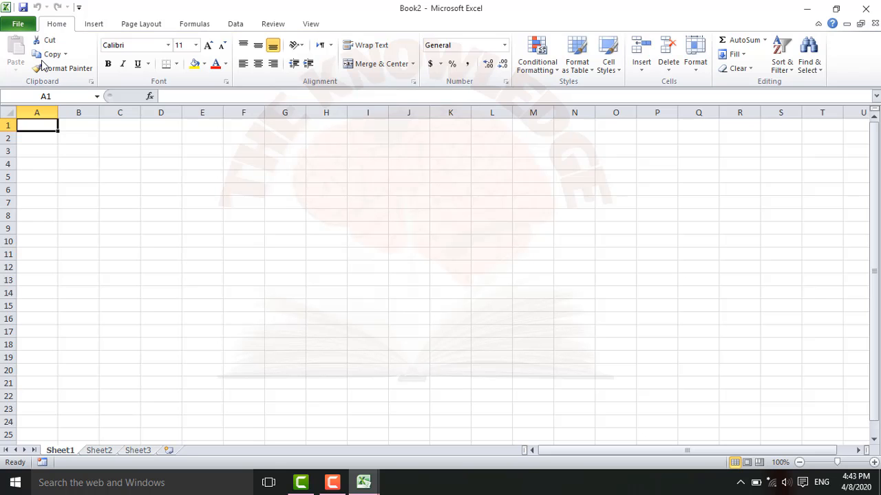
key("F12")
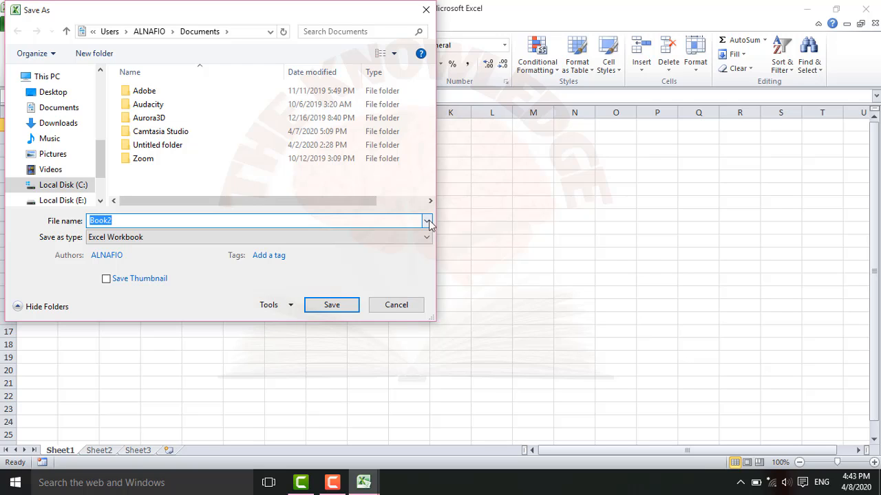
left_click(392, 244)
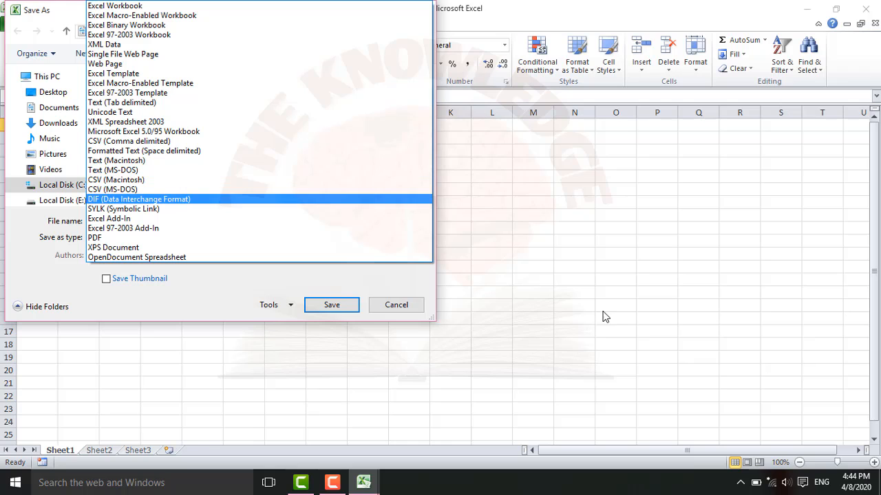
left_click(402, 304)
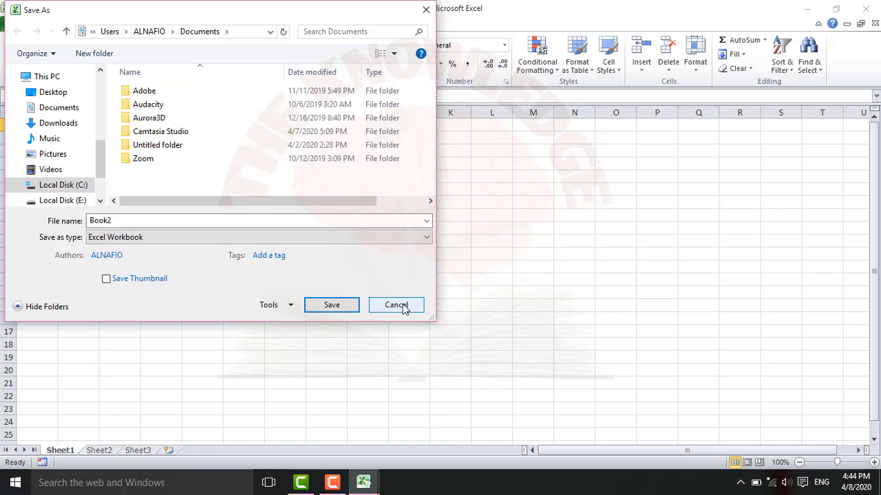
left_click(403, 304)
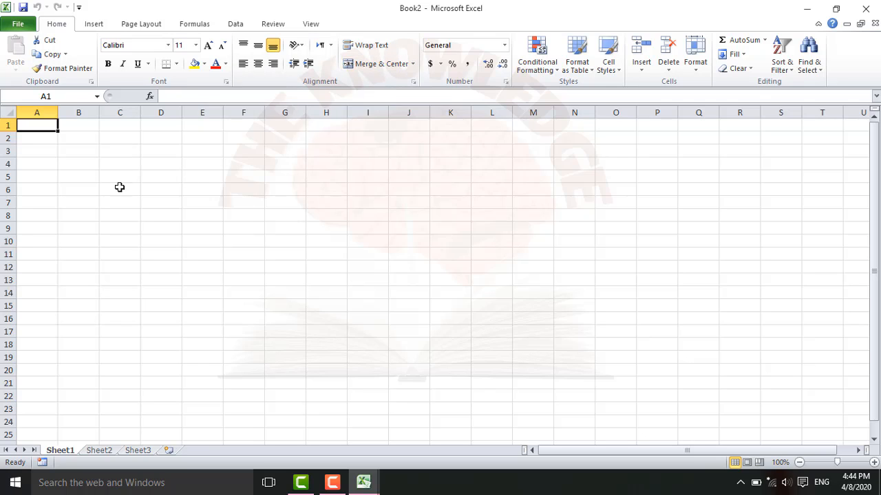
- Reopen Save As to review save types such as Unicode Text and CSV (Comma delimited), leaving the workbook unsaved
left_click(18, 27)
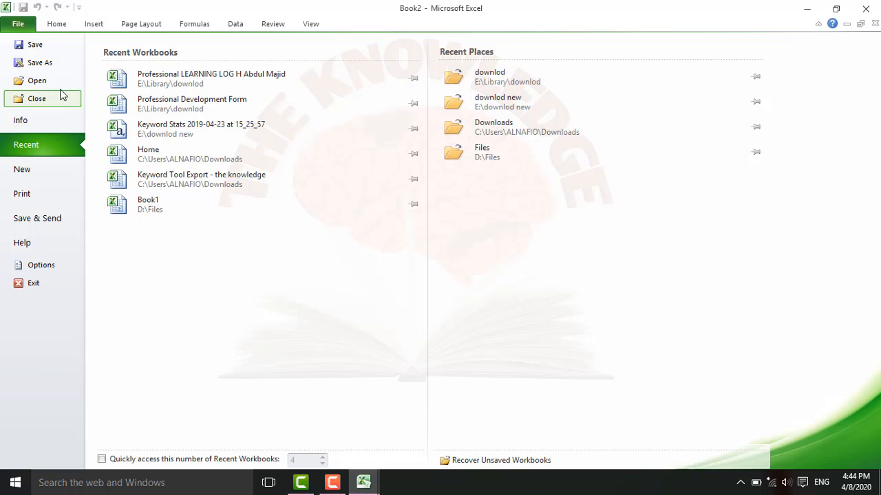
left_click(42, 63)
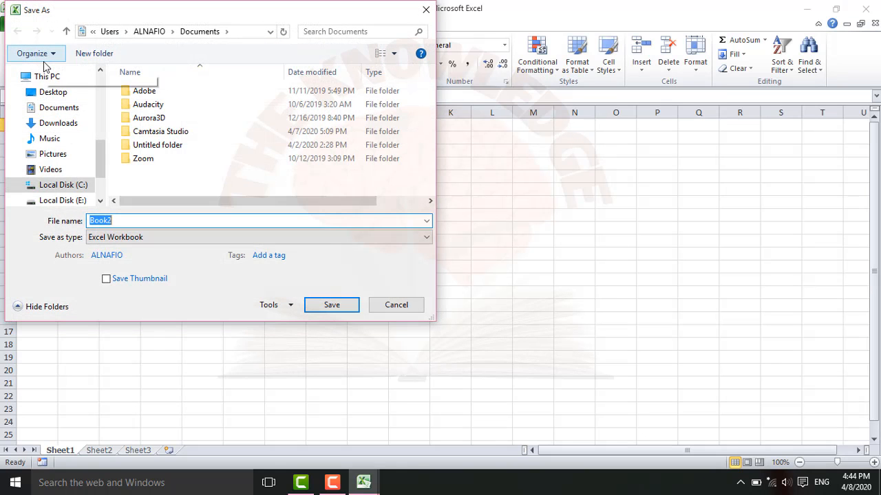
left_click(163, 239)
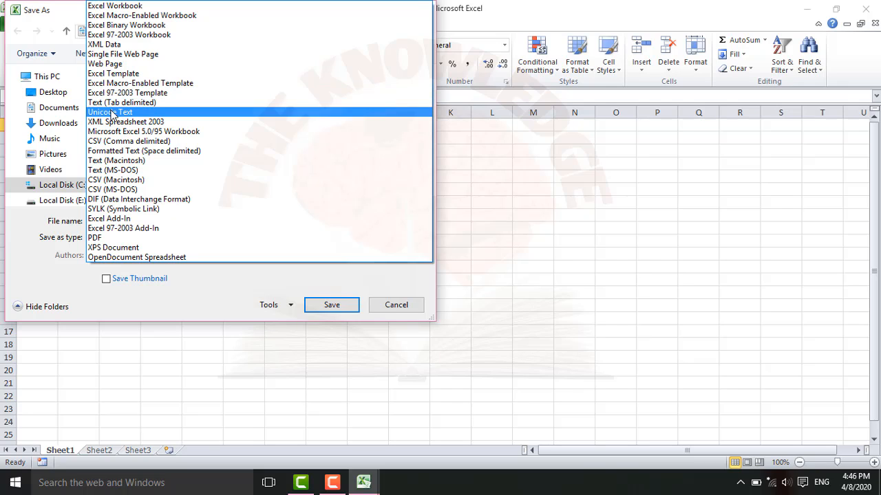
key("Up")
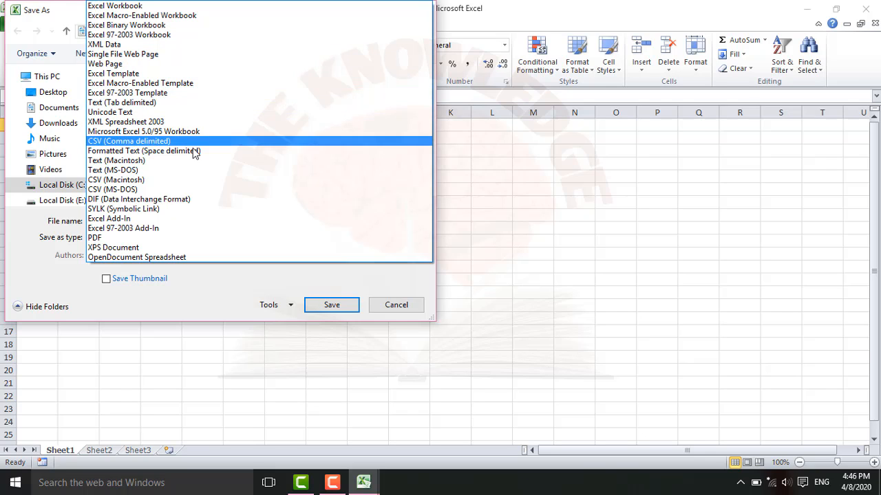
left_click(395, 315)
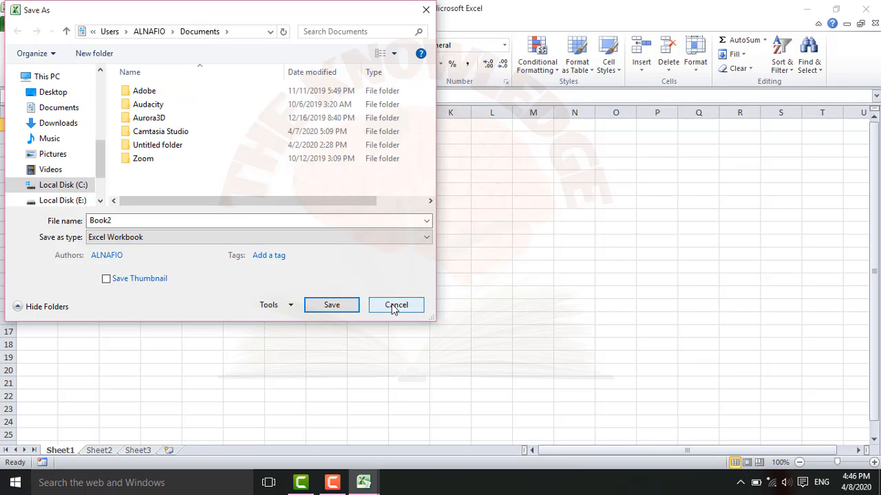
left_click(395, 309)
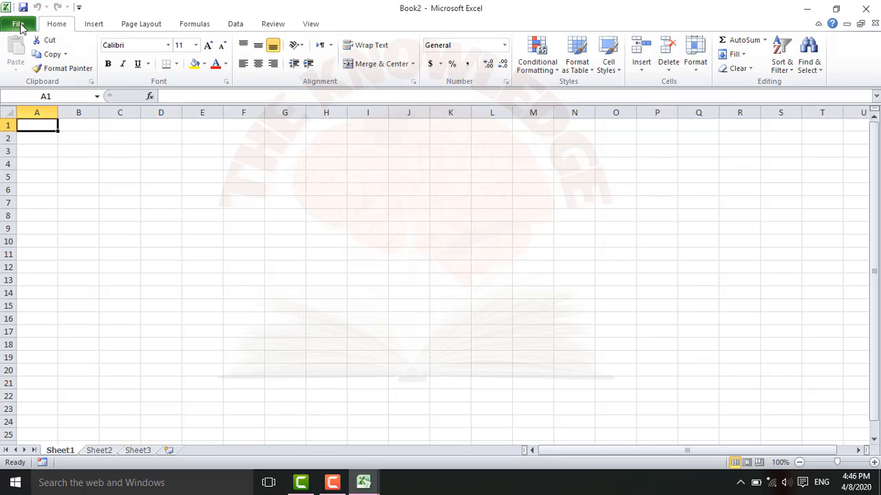
- Review the Save & Send options and the available new-workbook templates, and return to the worksheet
left_click(19, 26)
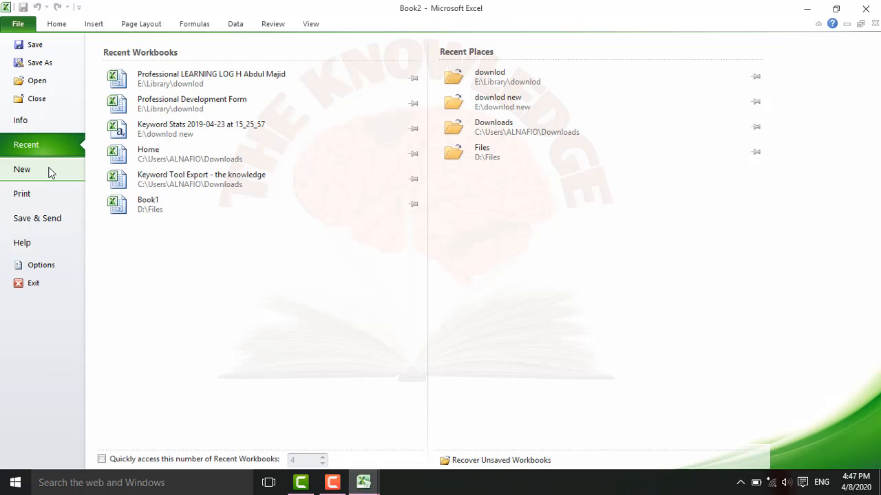
left_click(39, 228)
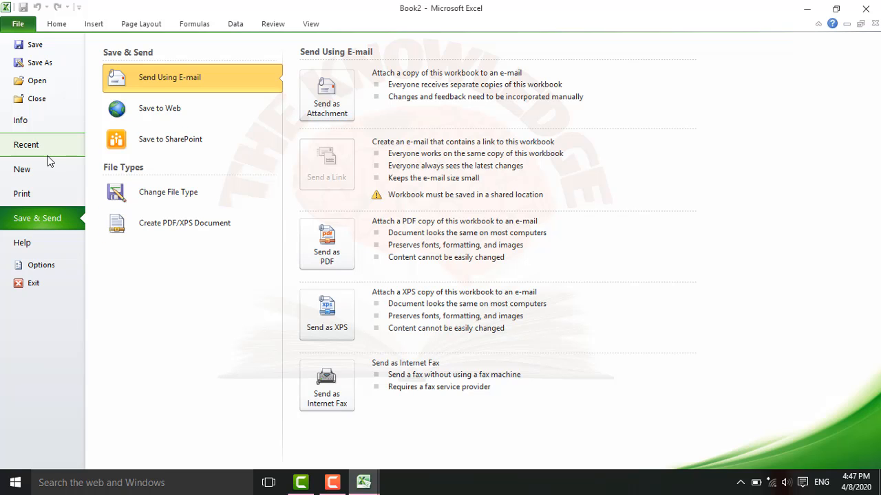
left_click(30, 175)
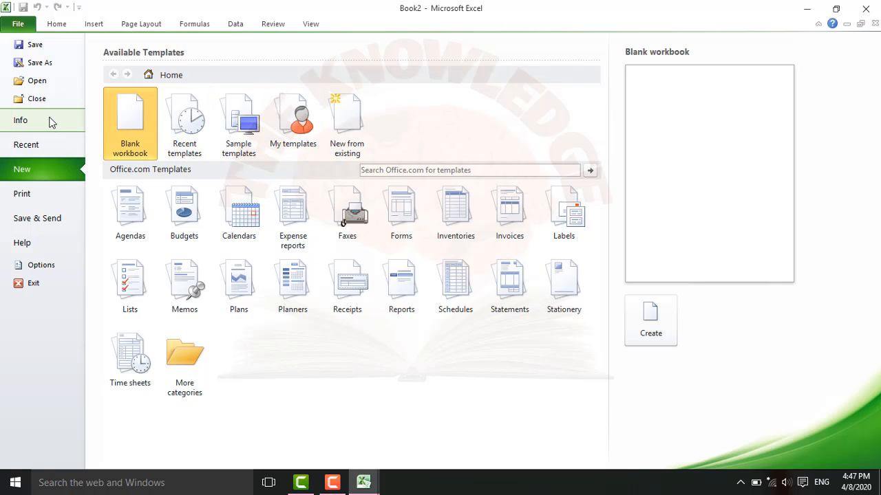
left_click(20, 26)
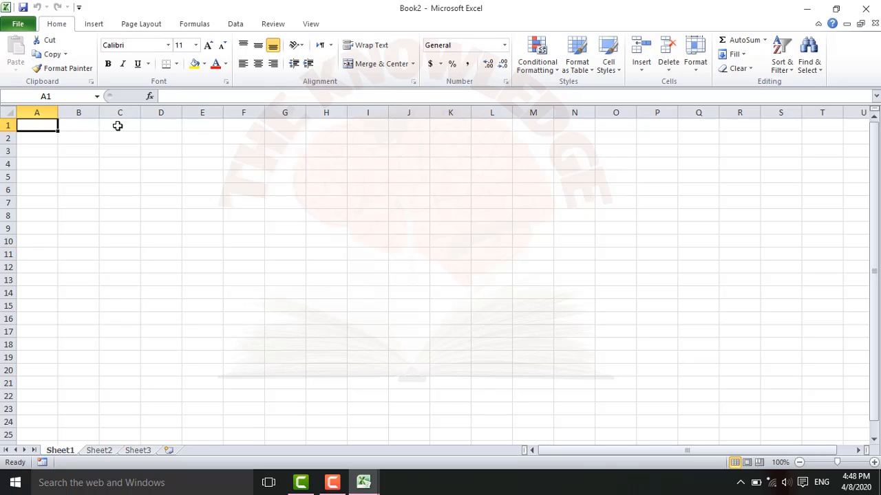
- Select row 1, columns A, B and C one at a time, and row 1 again, and highlight the active cell's reference
left_click(5, 124)
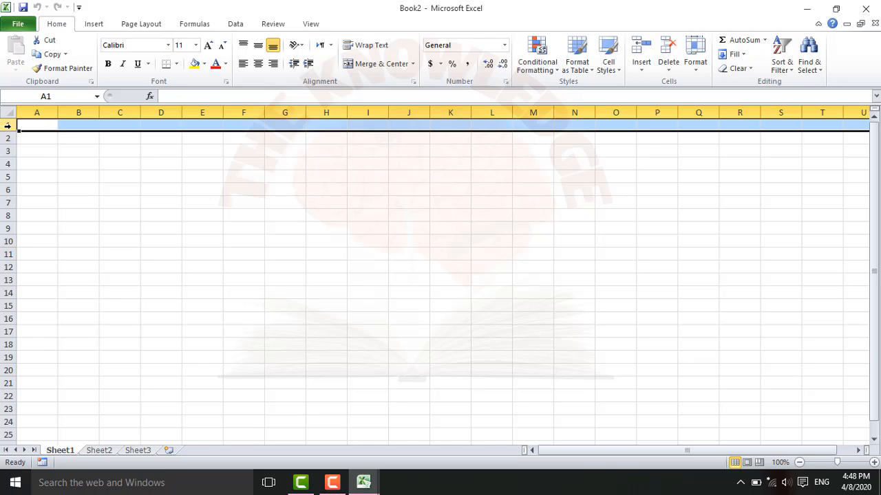
left_click(34, 112)
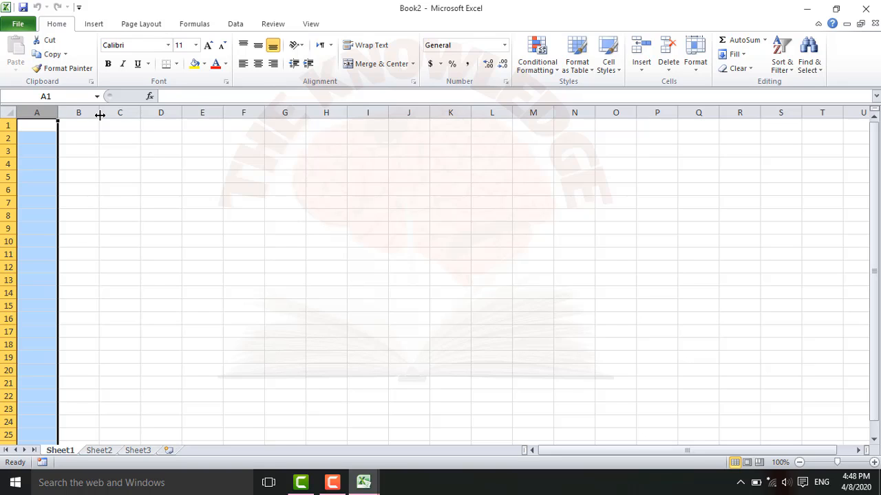
left_click(78, 112)
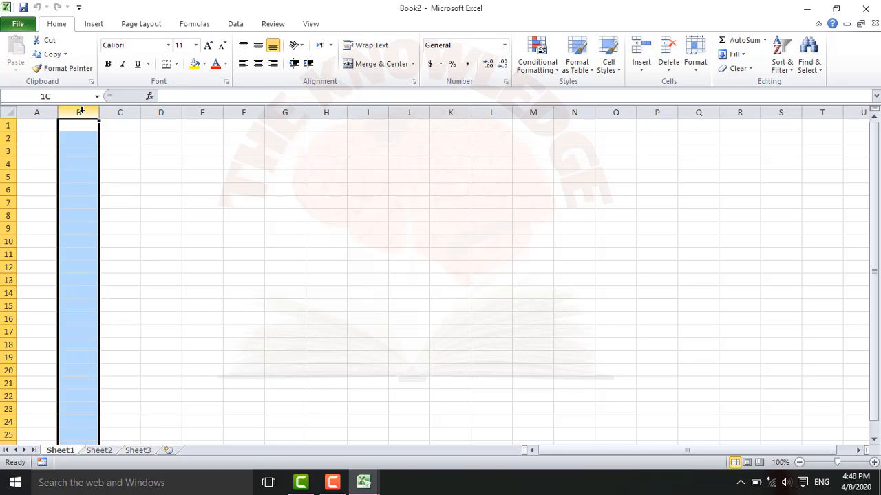
left_click(124, 112)
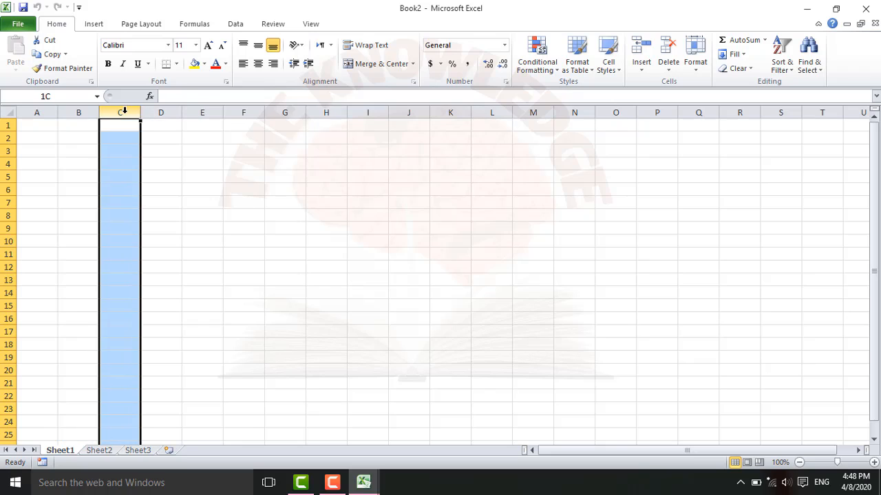
left_click(9, 125)
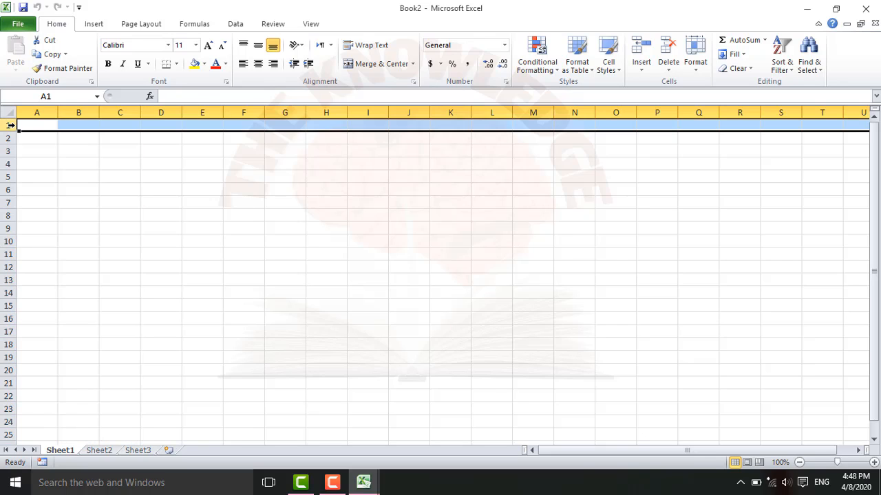
left_click(58, 97)
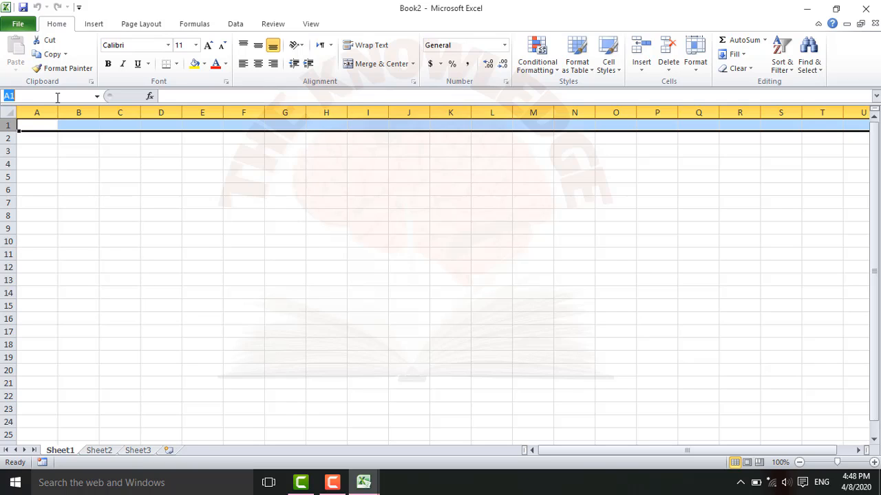
- Activate the formula bar for cell A1, and select cells C4, F4 and C2 in turn to view their references
left_click(194, 96)
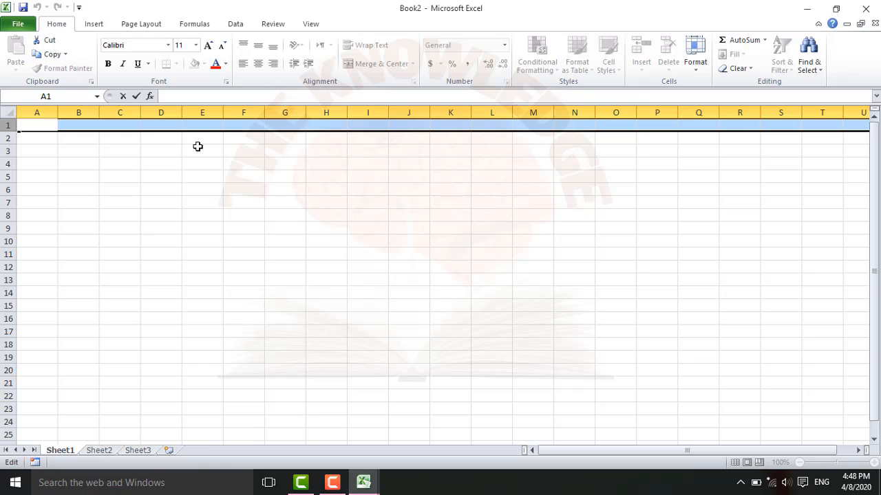
left_click(100, 166)
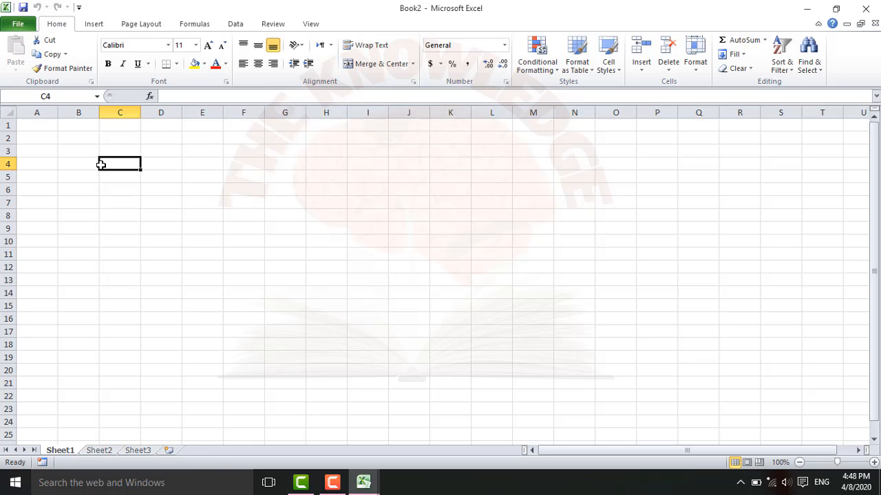
left_click(239, 165)
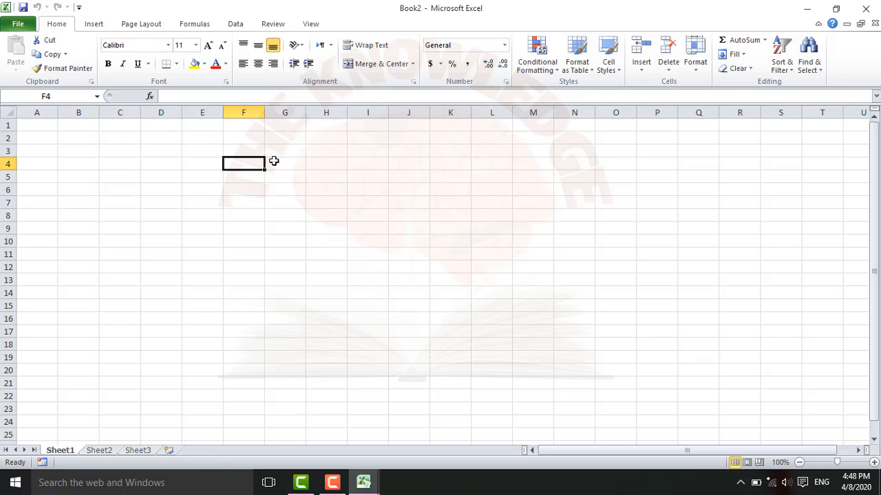
left_click(115, 138)
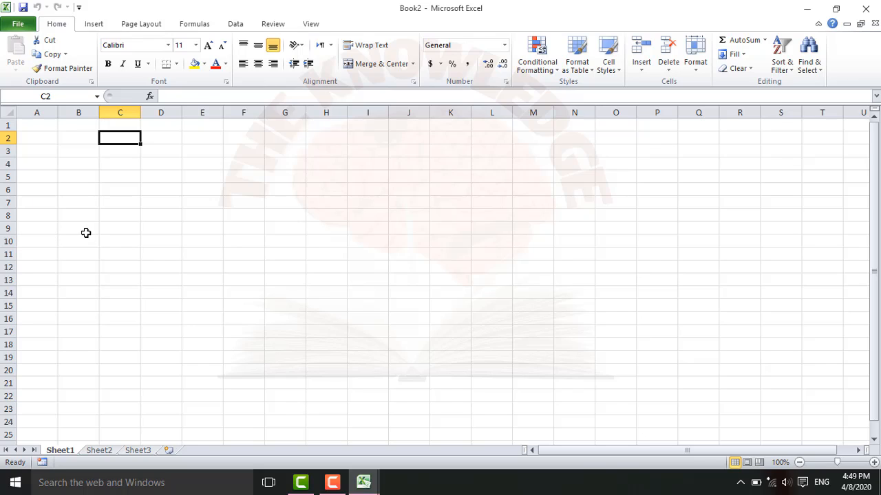
- Select cells across the sheet, including D9, F11, K14, C20, C16, C5 and H5, to compare their cell references
left_click(166, 230)
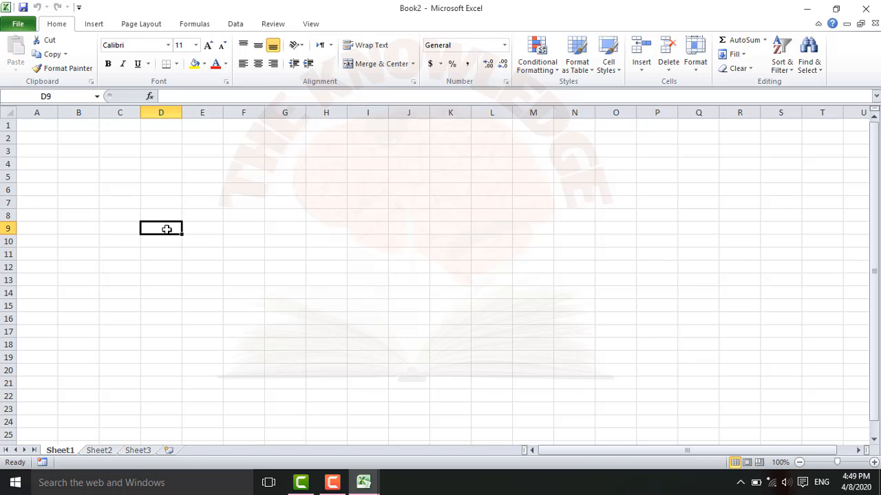
left_click(241, 255)
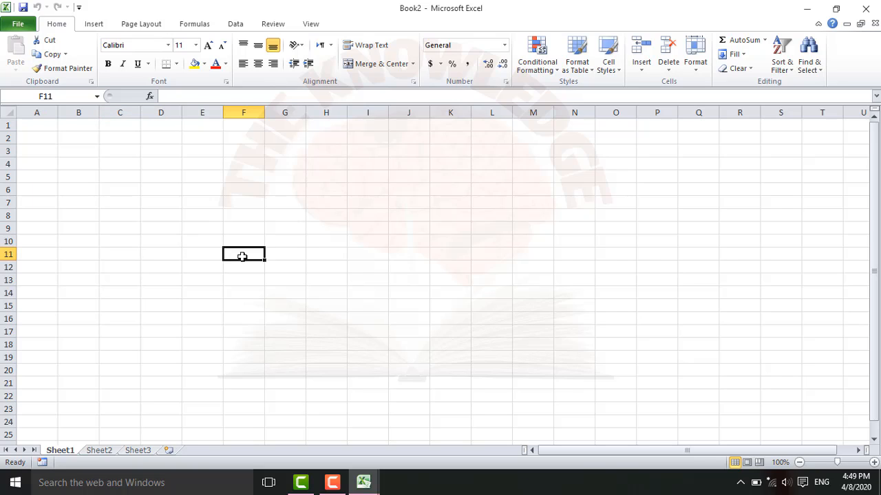
left_click(346, 268)
left_click(434, 297)
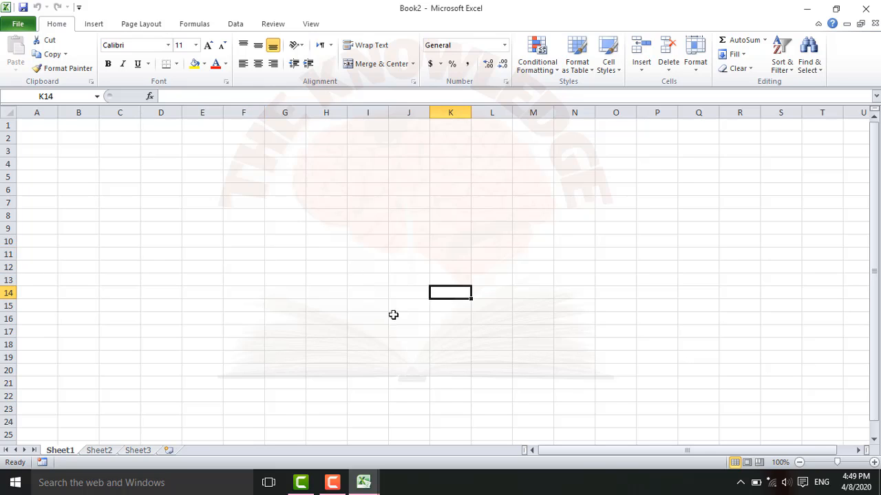
left_click(335, 337)
left_click(100, 369)
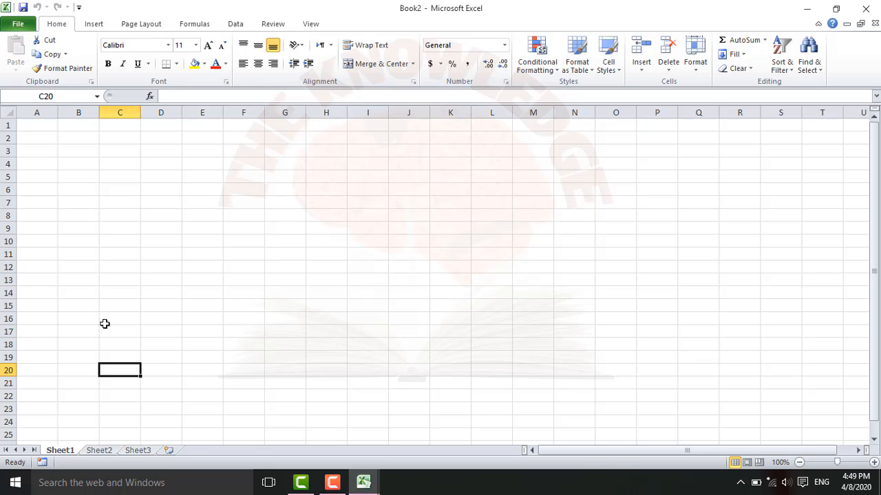
left_click(106, 313)
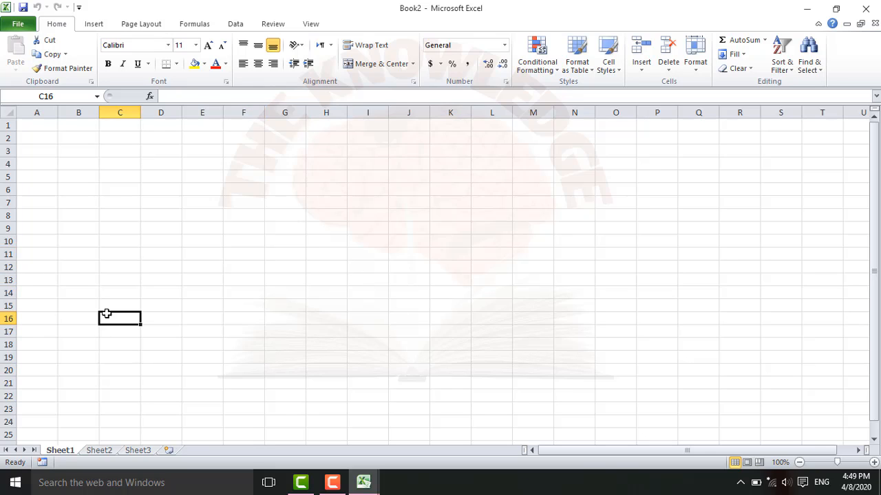
left_click(111, 263)
left_click(132, 174)
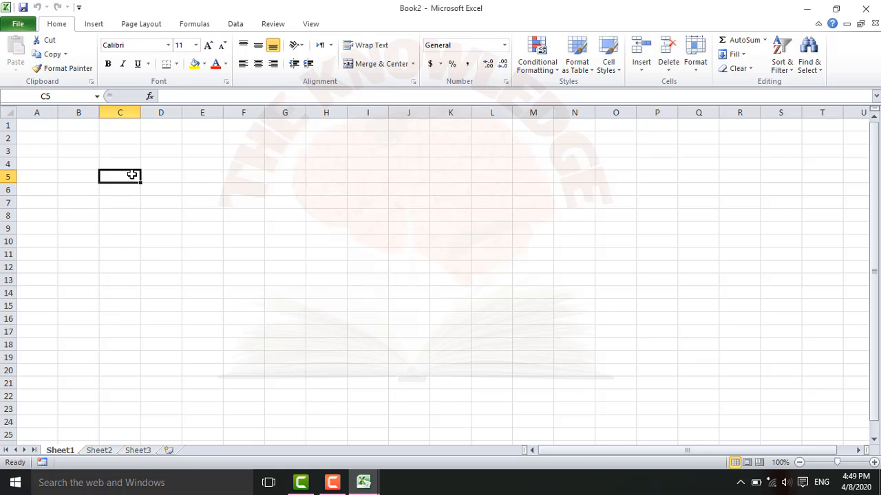
left_click(319, 180)
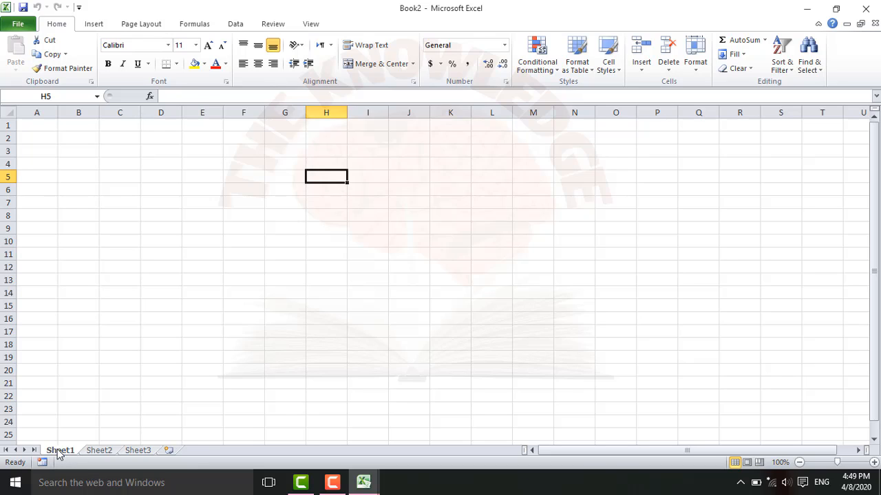
- Reorder the worksheets by moving Sheet1 after Sheet2 and placing Sheet3 first
left_click_drag(59, 453, 141, 448)
left_click(141, 448)
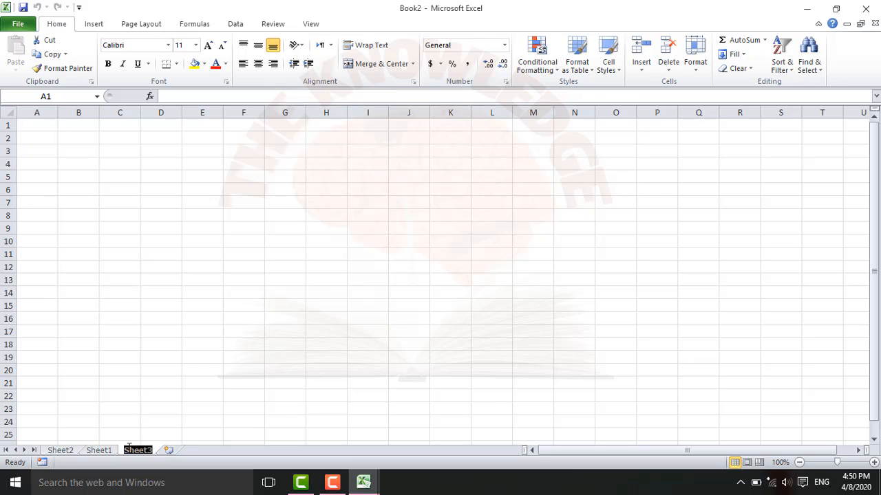
left_click(148, 423)
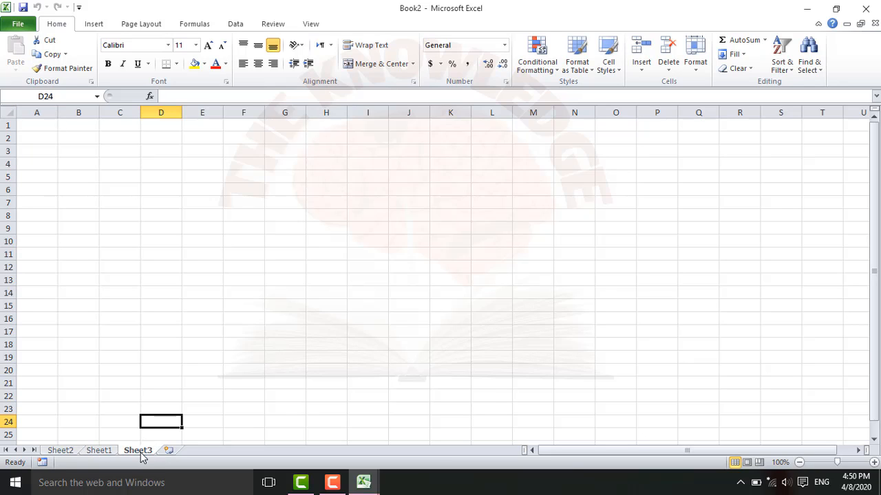
left_click_drag(139, 453, 47, 447)
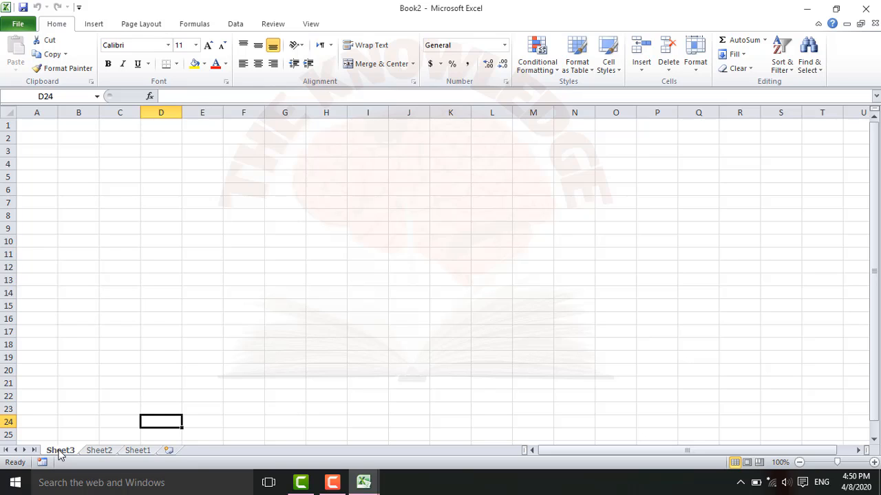
- Rename Sheet3 as 4th
right_click(60, 453)
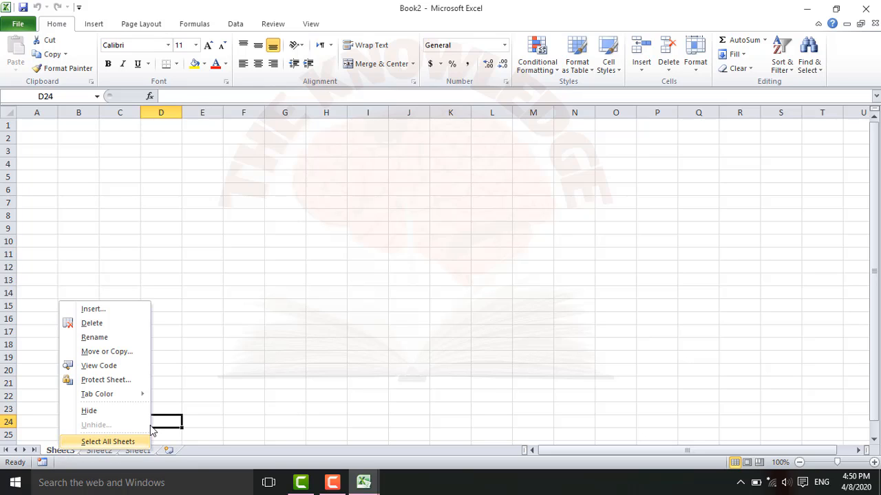
left_click(210, 395)
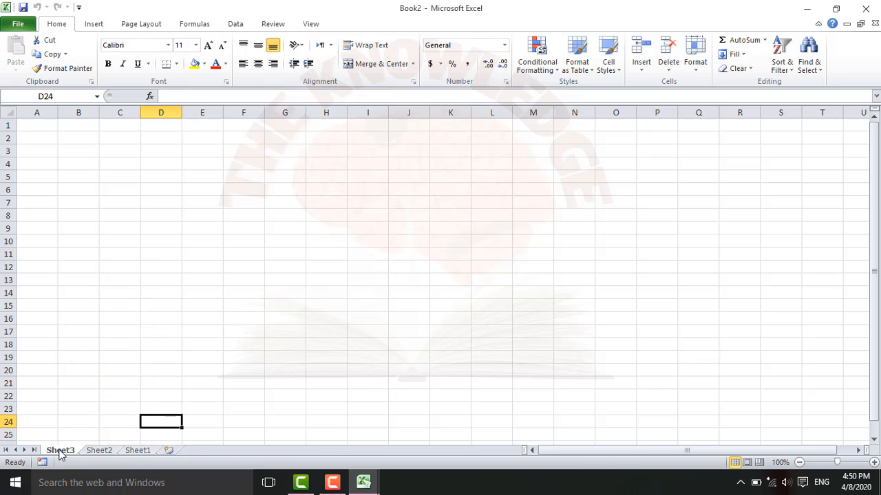
right_click(61, 454)
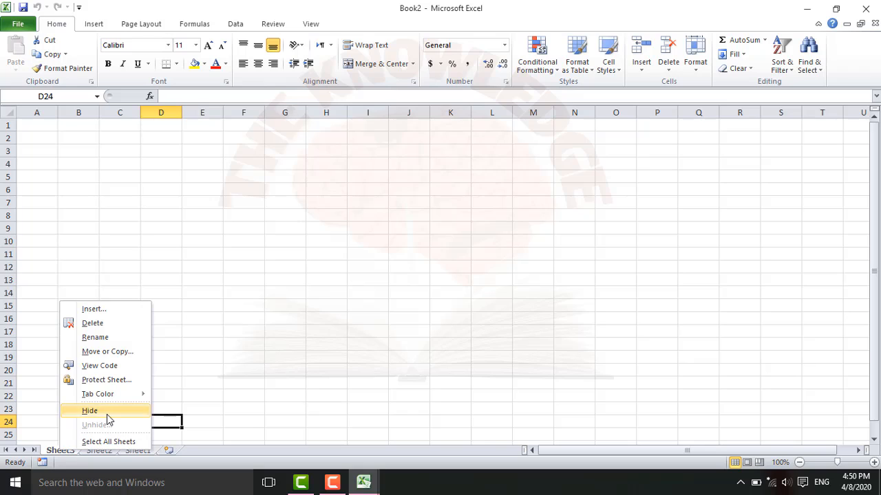
left_click(103, 338)
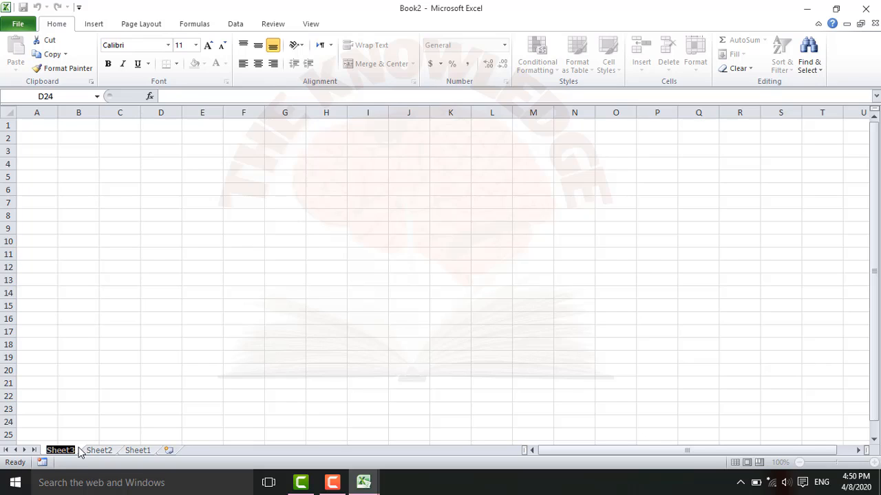
type("4")
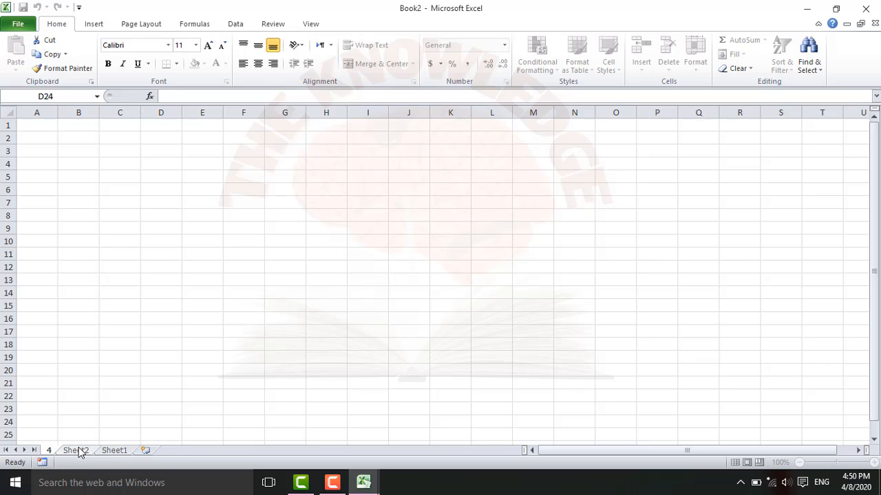
type("h")
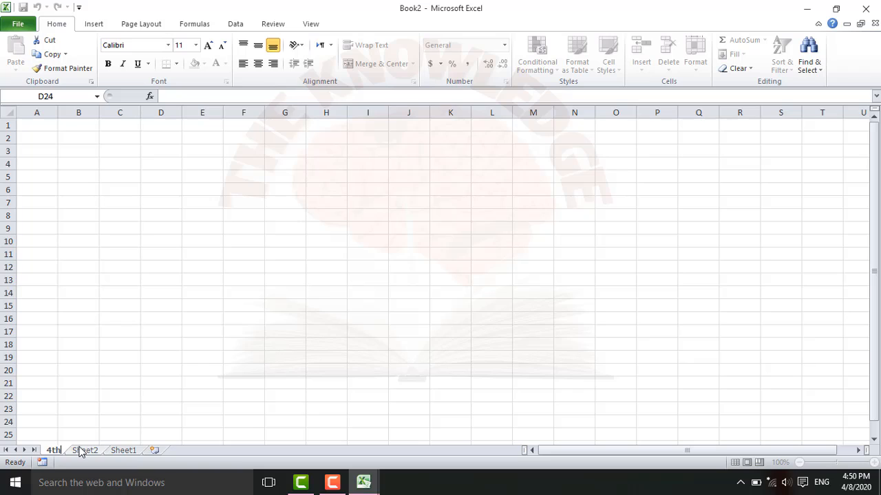
left_click(78, 432)
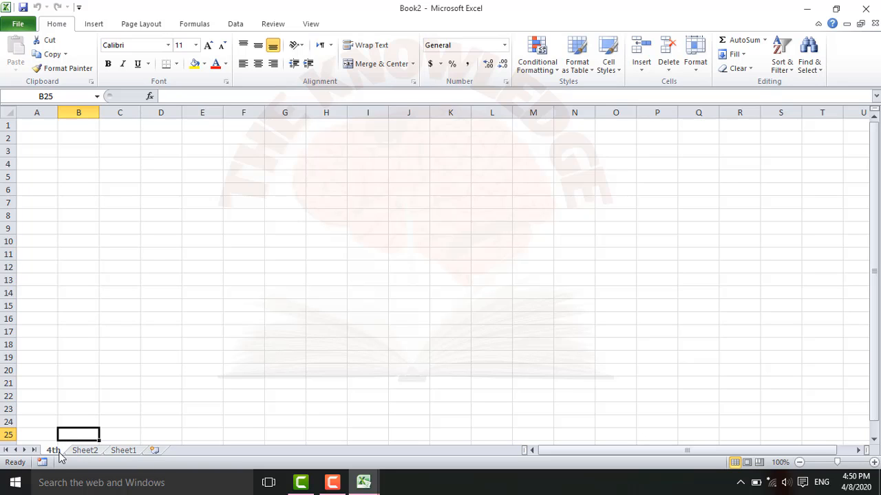
- Set the 4th sheet's tab color to a medium blue theme color
right_click(59, 453)
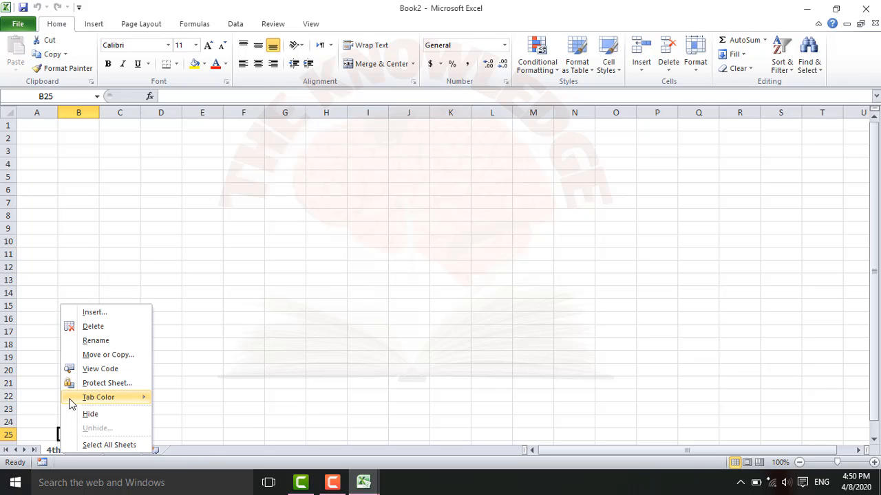
mouse_move(72, 390)
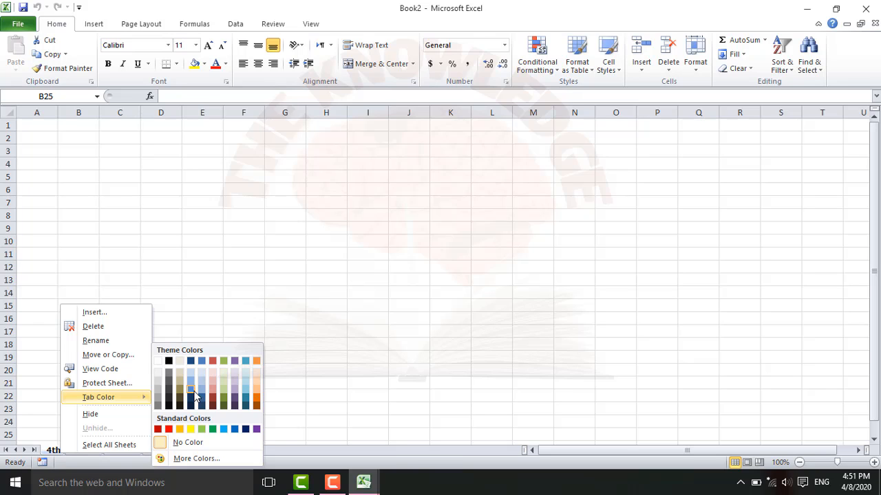
left_click(195, 396)
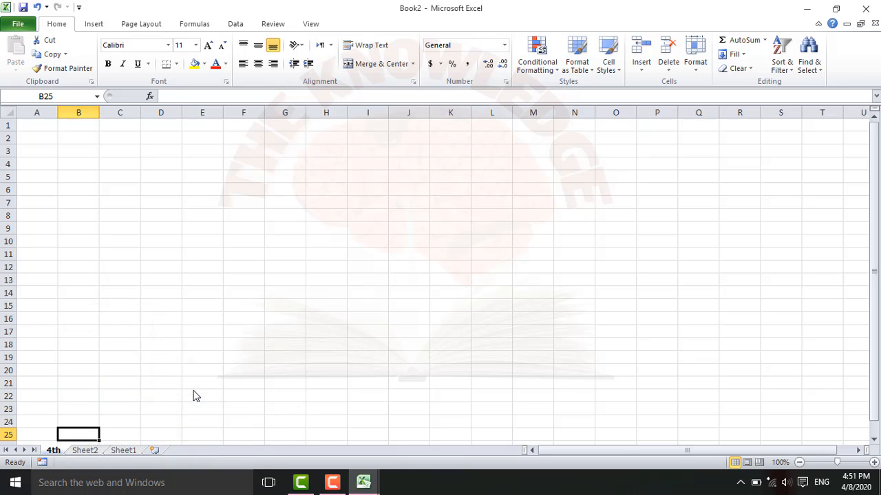
left_click(134, 399)
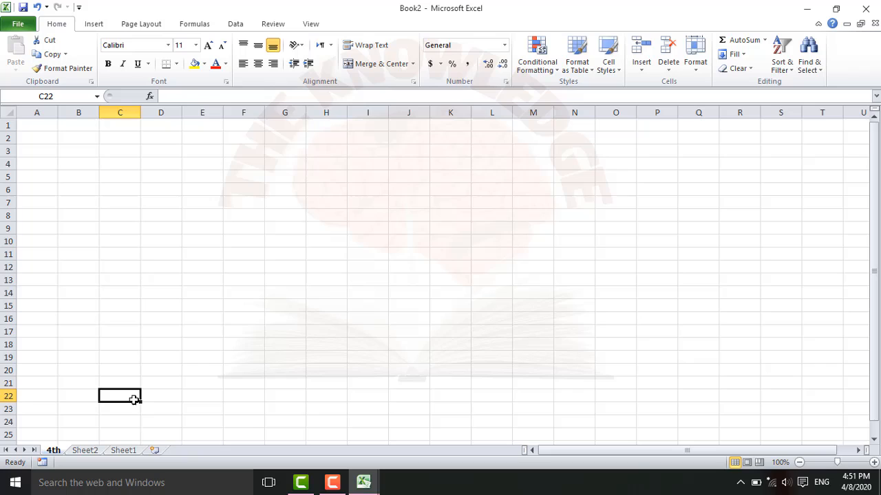
- Rename Sheet2 as 5th
left_click(85, 451)
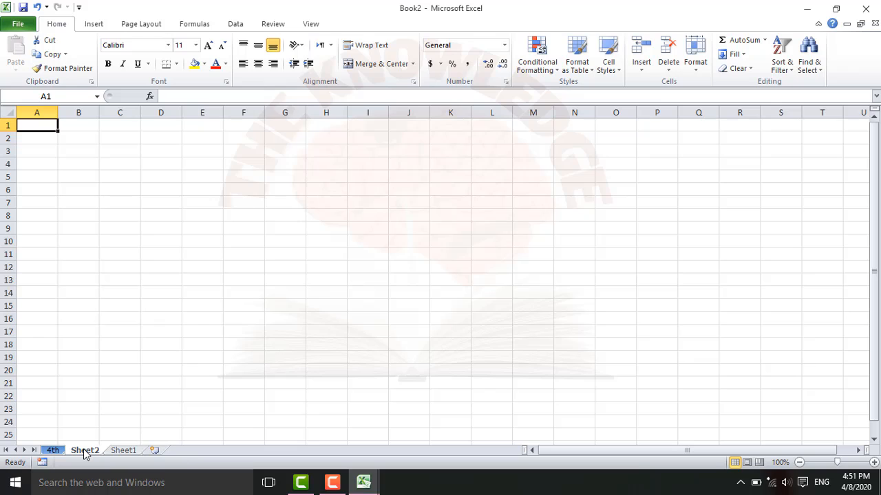
right_click(85, 451)
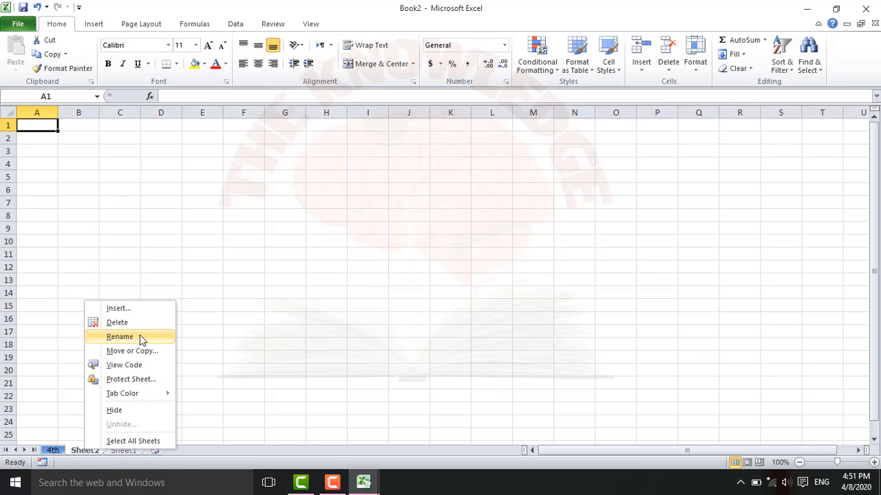
left_click(119, 337)
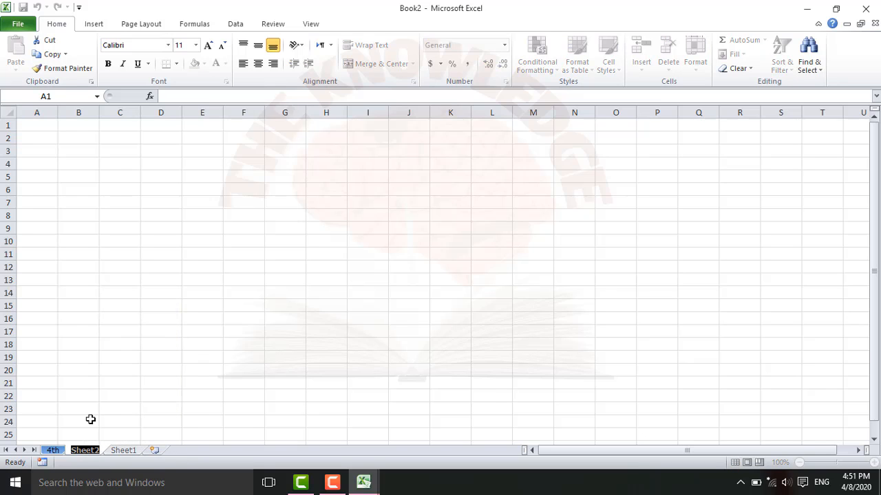
type("5th")
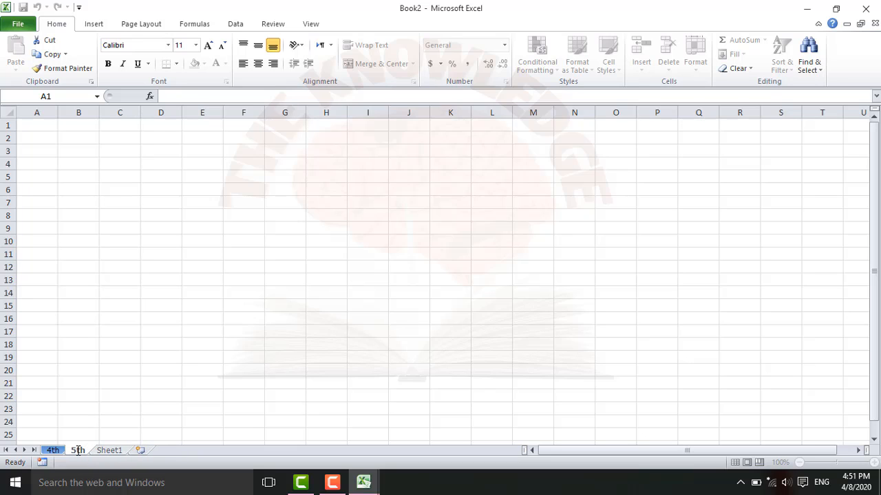
left_click(79, 439)
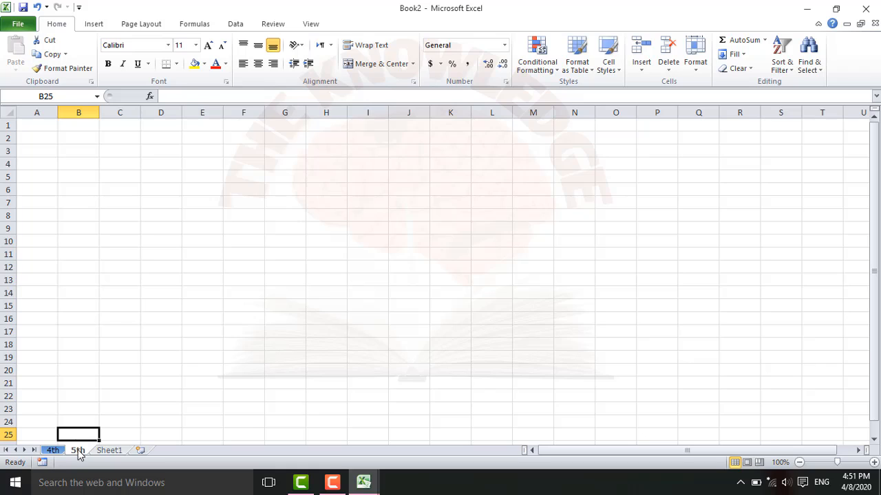
double_click(78, 451)
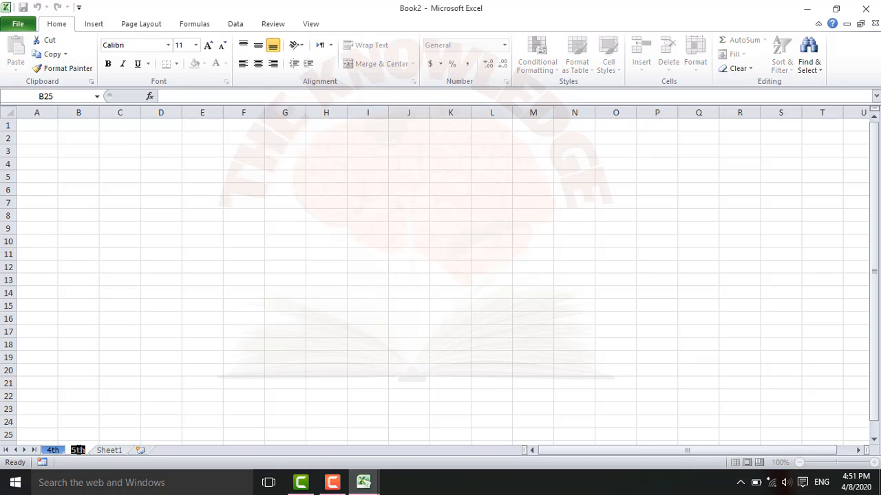
left_click(84, 441)
- Set the 5th sheet's tab color to a dark orange theme color and switch to Sheet1
right_click(80, 451)
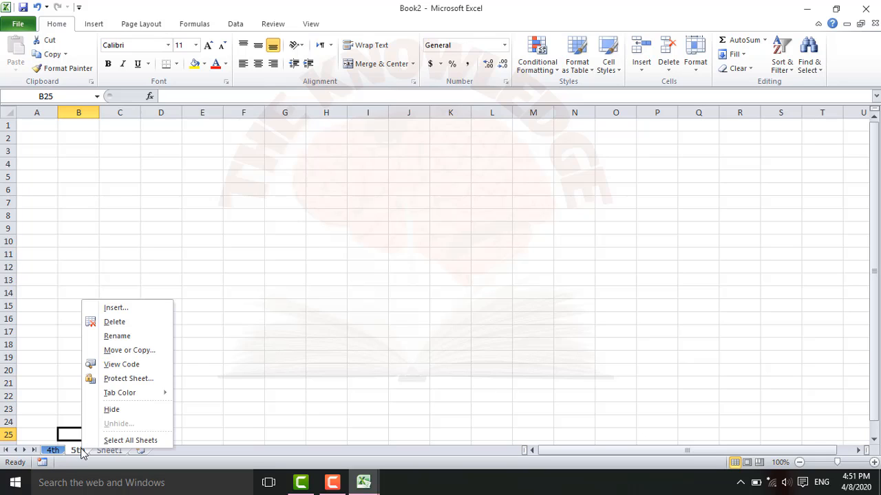
mouse_move(163, 398)
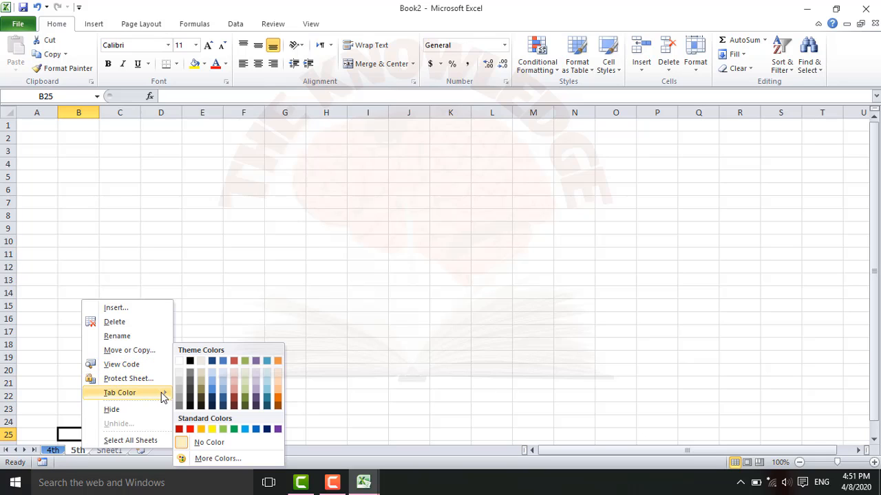
left_click(278, 399)
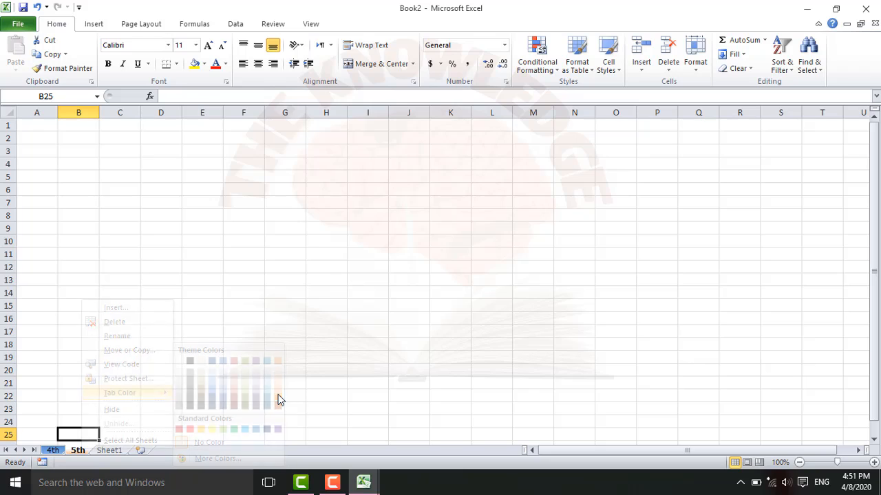
left_click(109, 450)
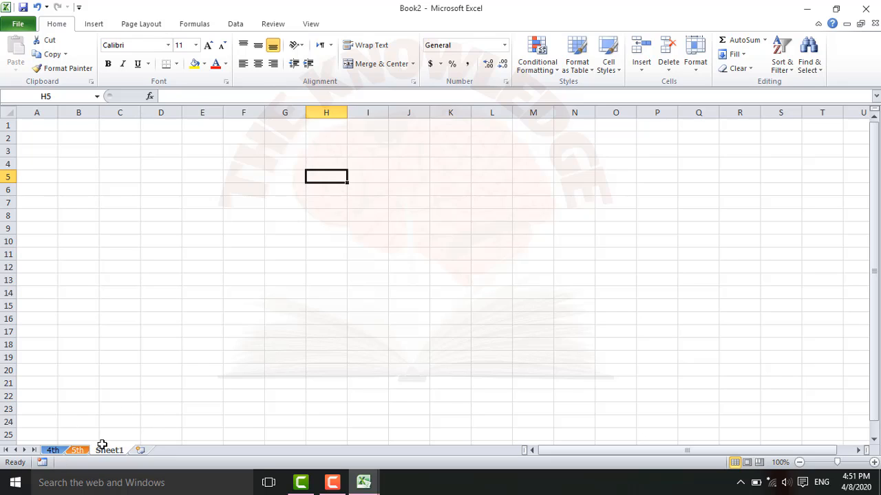
- Insert three new blank worksheets after Sheet1
left_click(140, 451)
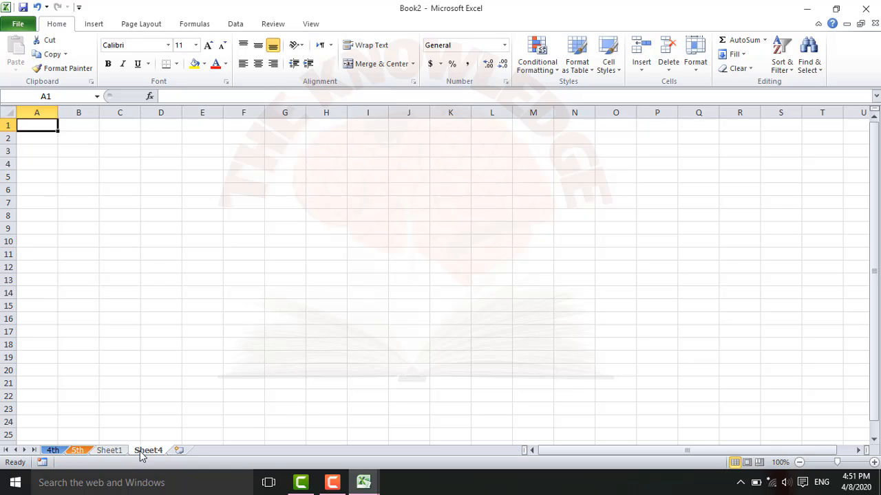
left_click(178, 451)
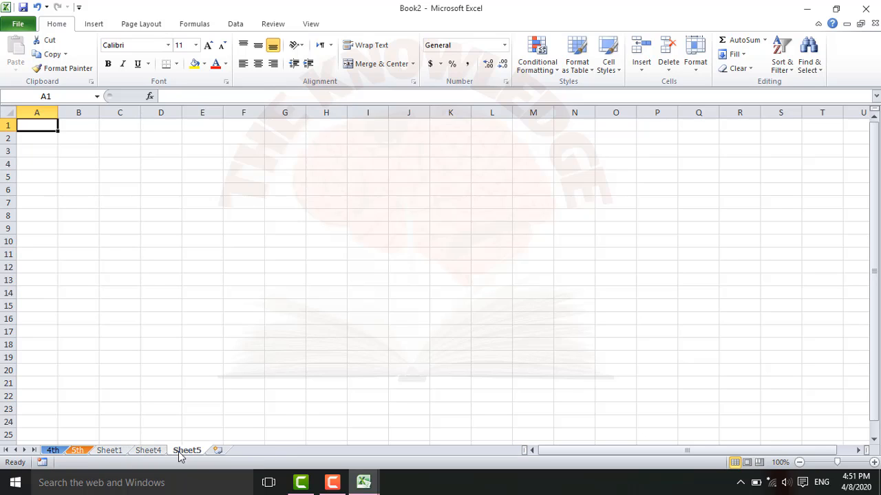
left_click(218, 451)
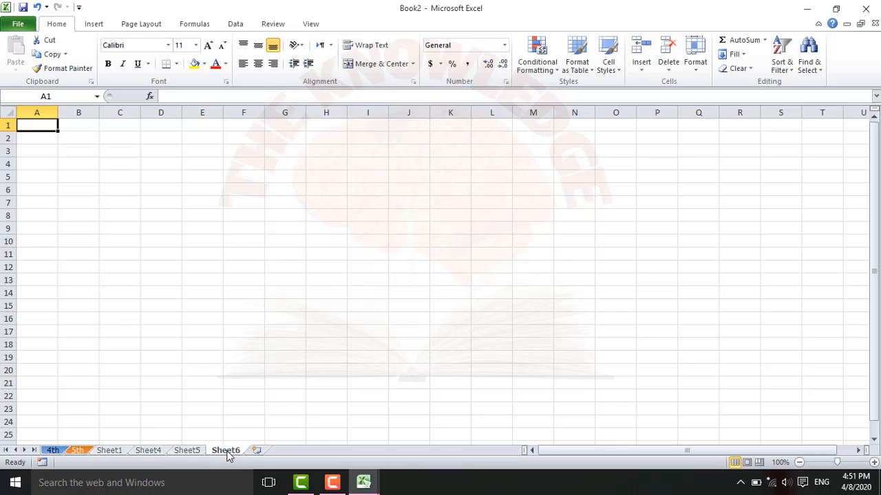
- Delete the Sheet6 and Sheet5 worksheets
right_click(227, 452)
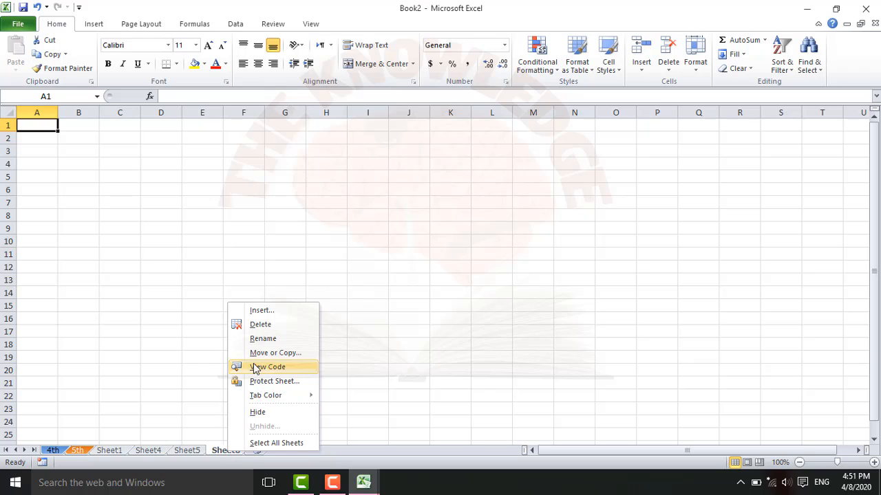
left_click(267, 326)
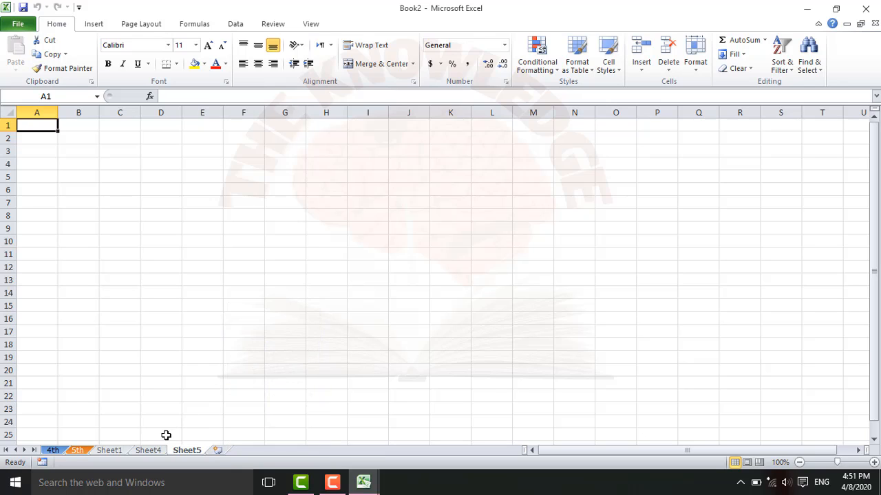
right_click(183, 453)
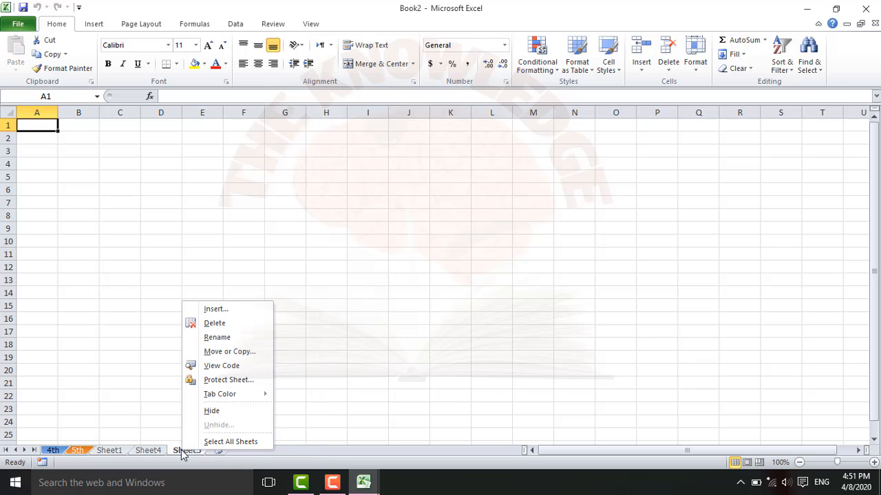
left_click(212, 324)
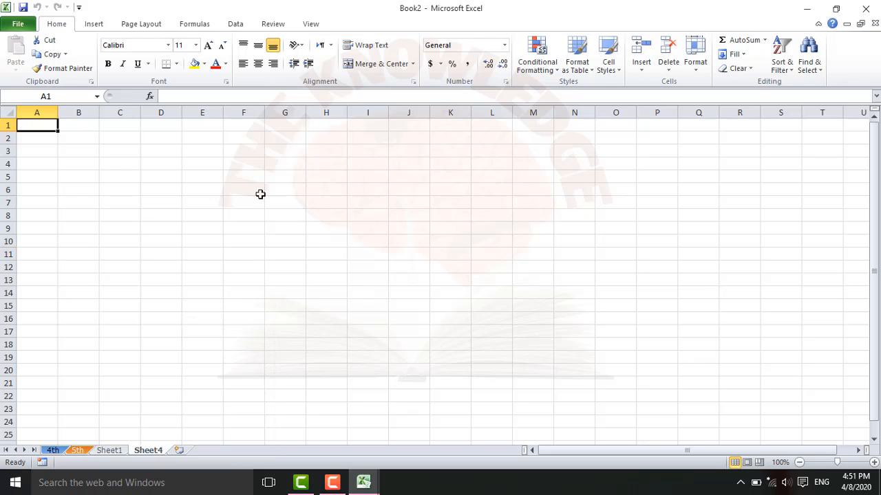
- Zoom the Sheet4 worksheet out to 70%
left_click(798, 463)
left_click(798, 462)
left_click(798, 463)
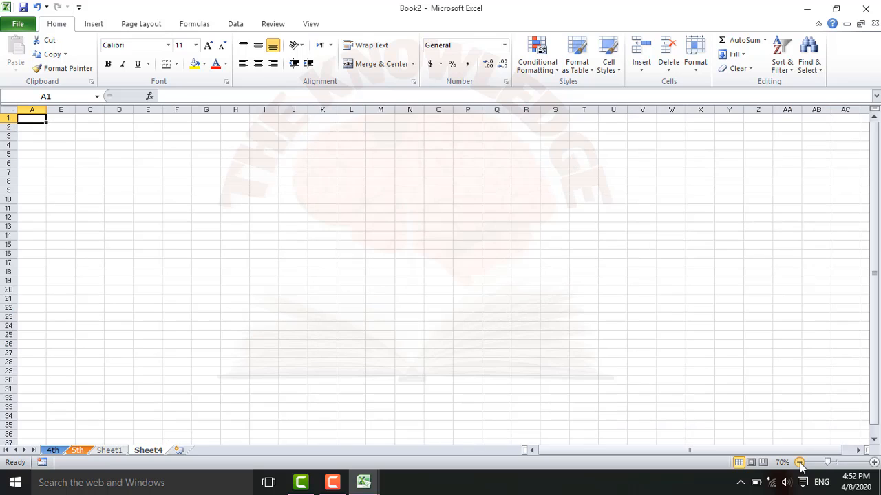
- Zoom the Sheet4 worksheet in to 170%
left_click(875, 462)
left_click(874, 463)
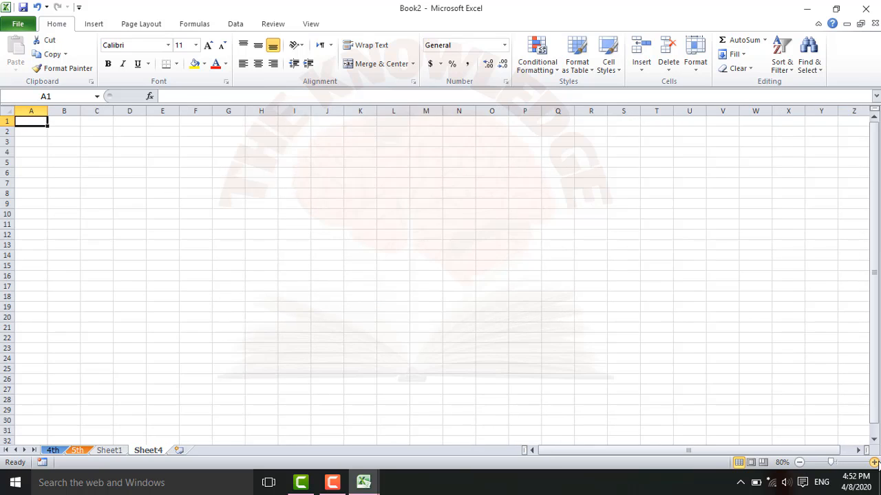
left_click(875, 463)
left_click(875, 463)
left_click(874, 462)
left_click(874, 463)
left_click(875, 463)
left_click(874, 463)
left_click(875, 463)
left_click(875, 463)
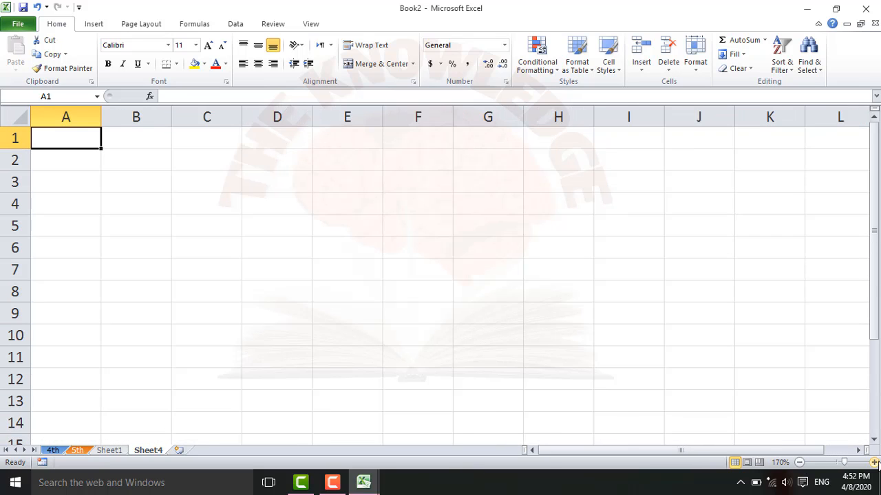
- Return the Sheet4 worksheet's zoom to 100%
left_click(799, 462)
left_click(798, 462)
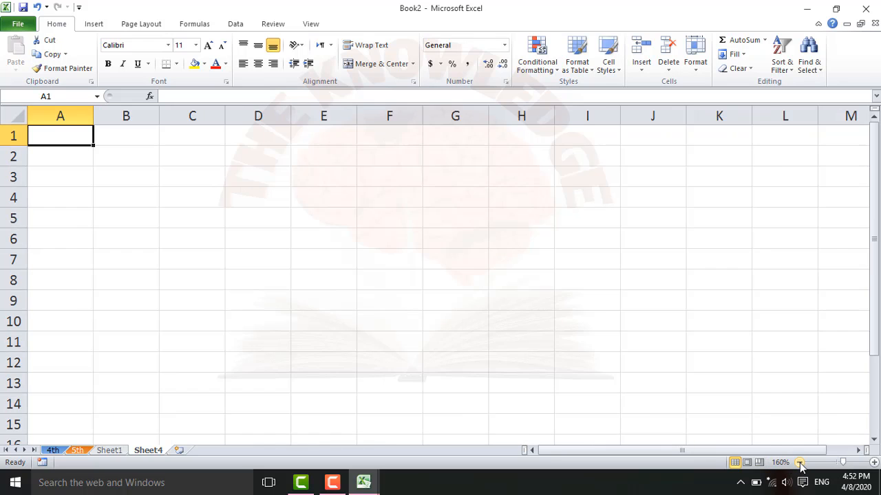
left_click(799, 462)
left_click(798, 462)
left_click(799, 462)
left_click(799, 463)
left_click(799, 462)
left_click(799, 462)
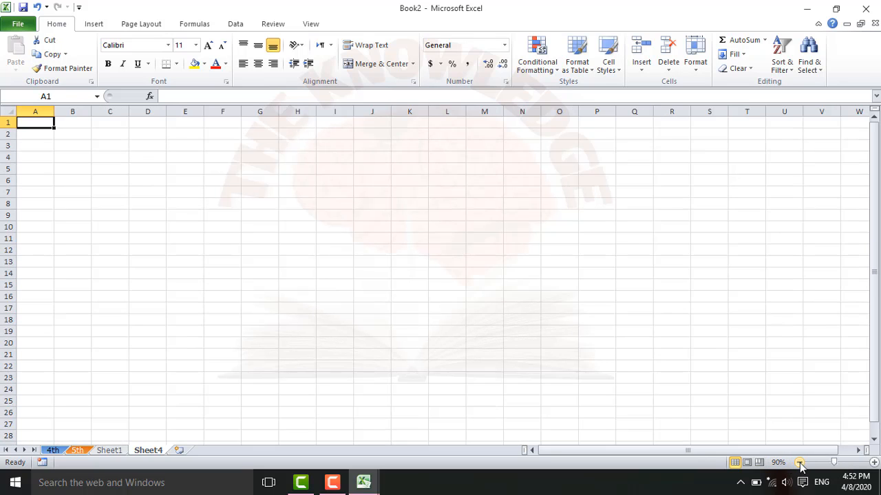
left_click(873, 463)
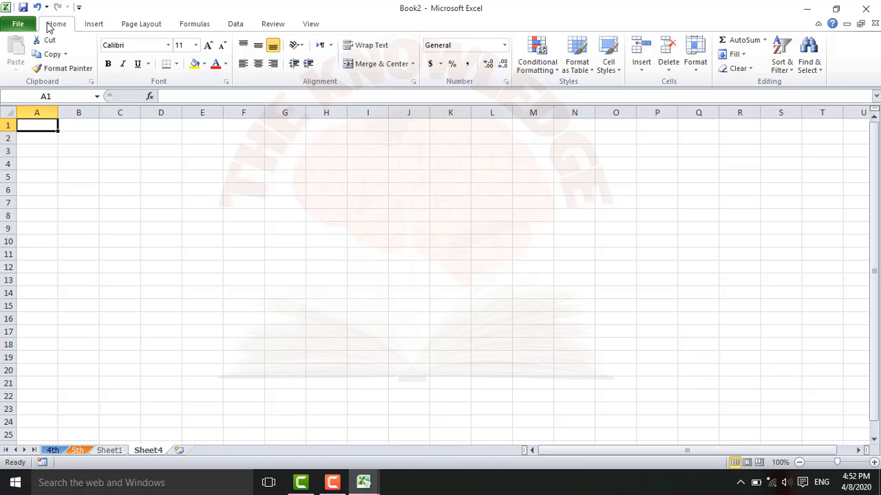
- Examine the commands for inserting objects, page layout including page orientation, formulas, data, reviewing and viewing
left_click(96, 27)
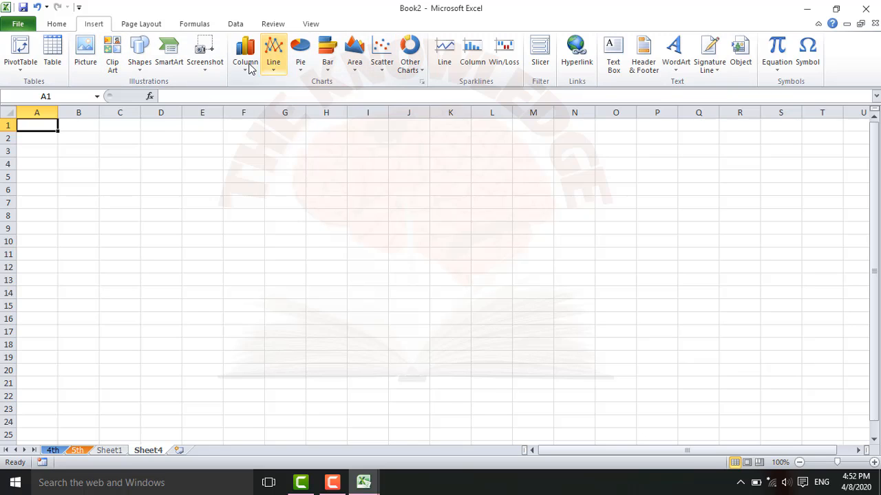
left_click(144, 25)
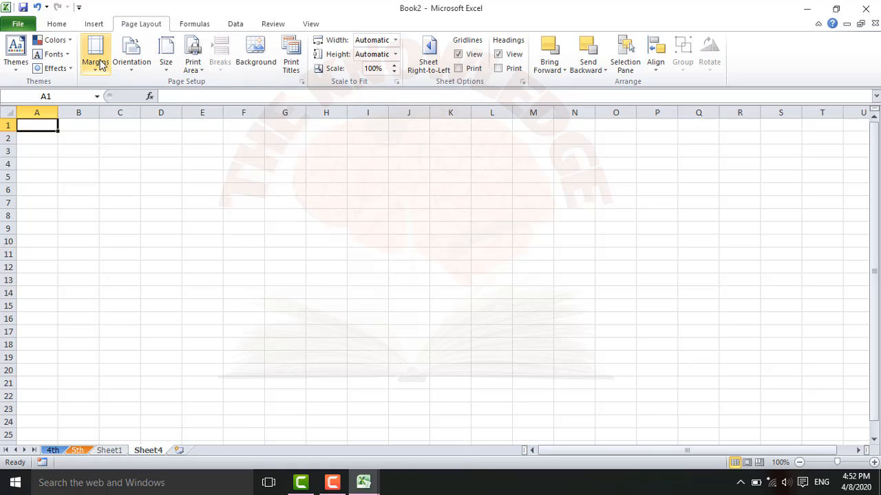
left_click(134, 67)
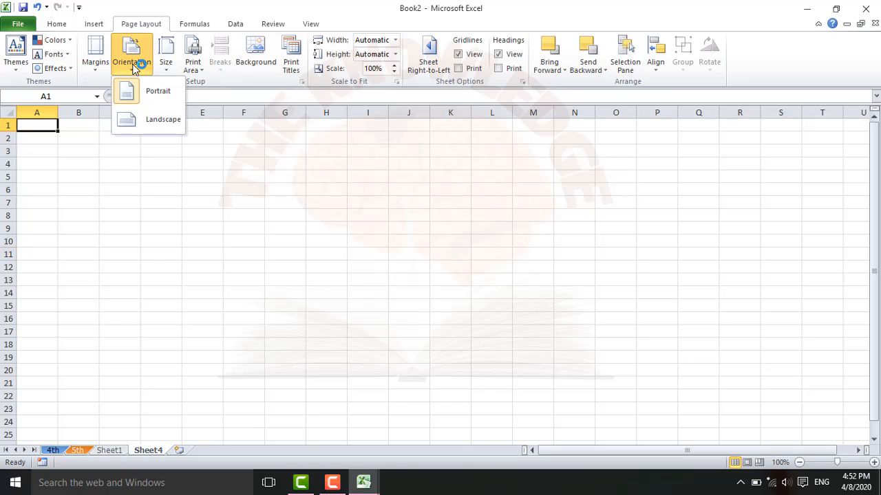
left_click(135, 67)
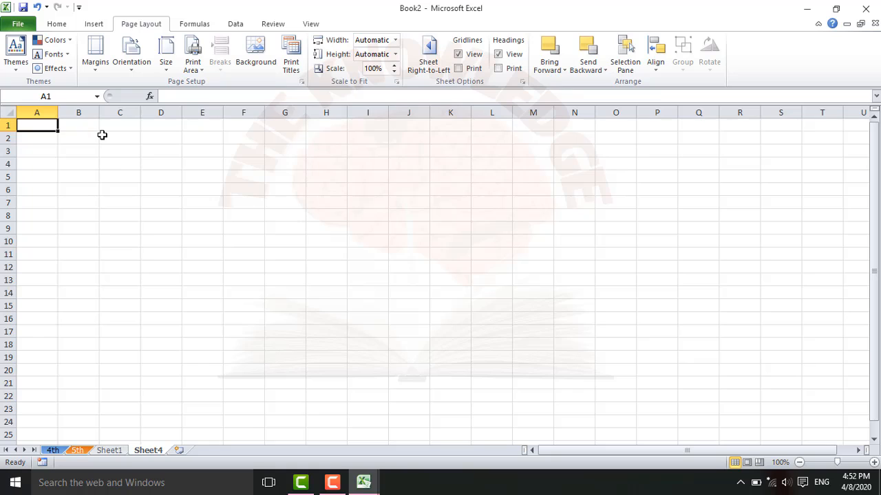
left_click(195, 24)
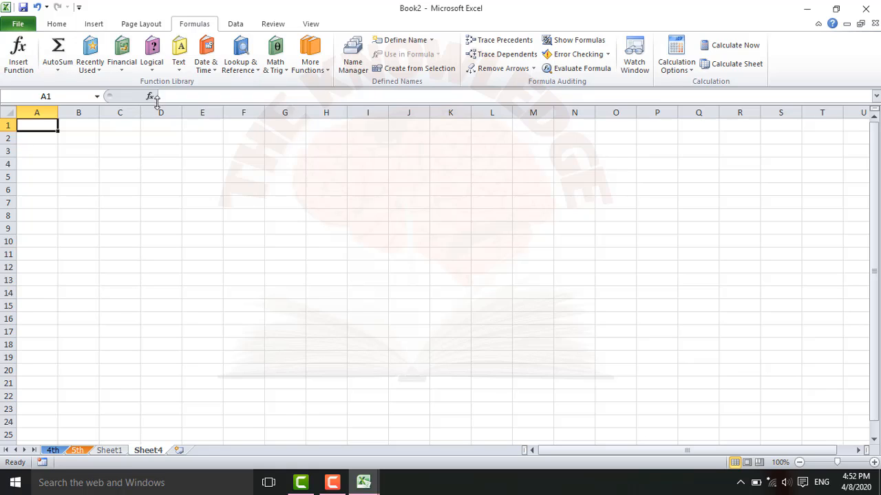
left_click(236, 26)
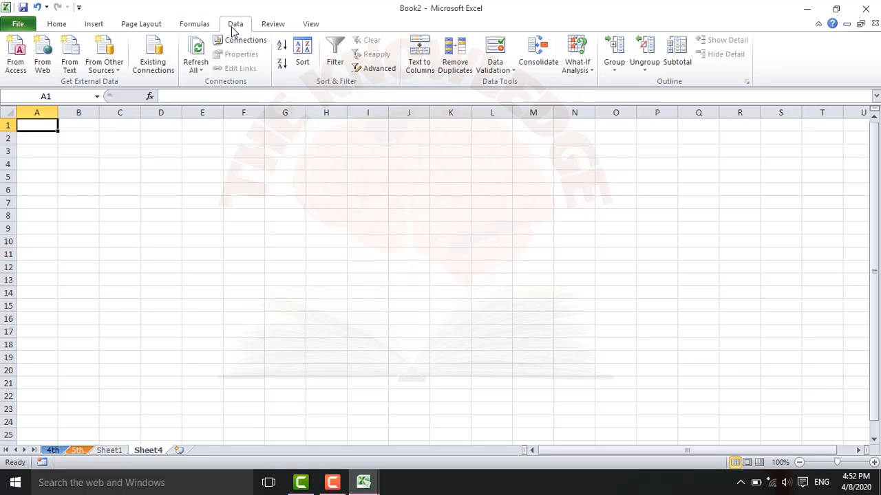
left_click(275, 26)
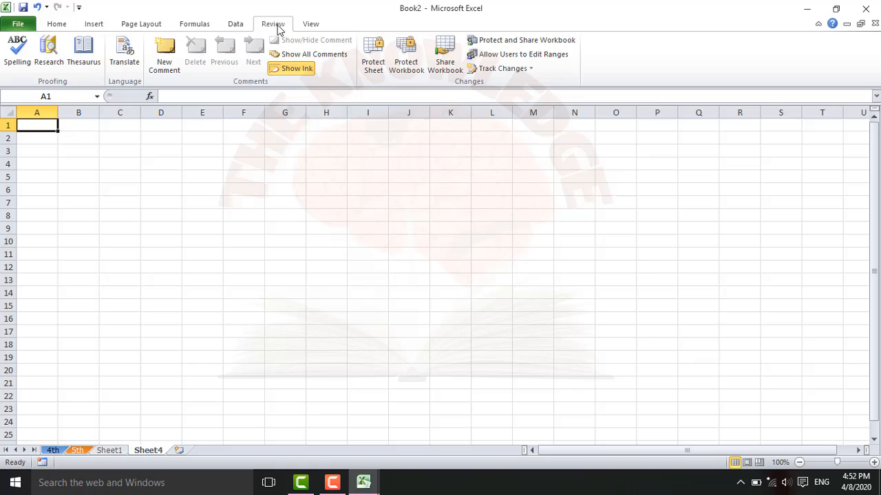
left_click(313, 26)
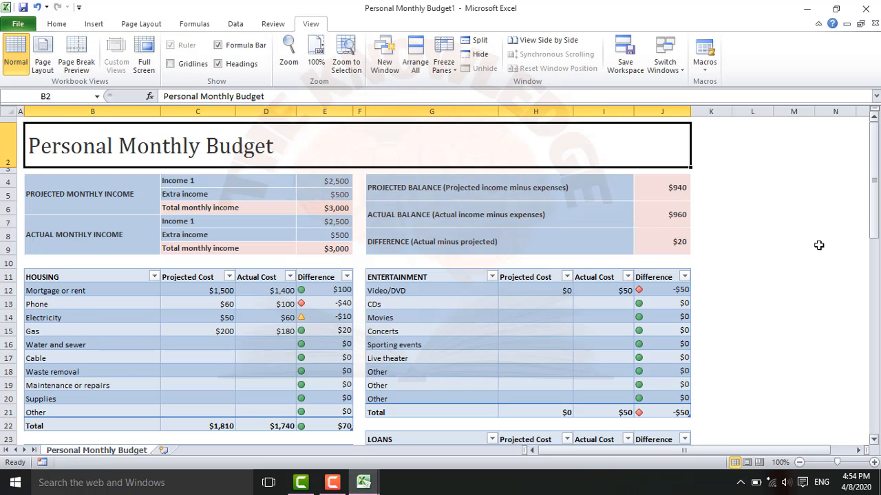
- Scroll through the Personal Monthly Budget1 worksheet to examine how its title behaves without frozen panes
left_click_drag(872, 146, 858, 102)
double_click(226, 150)
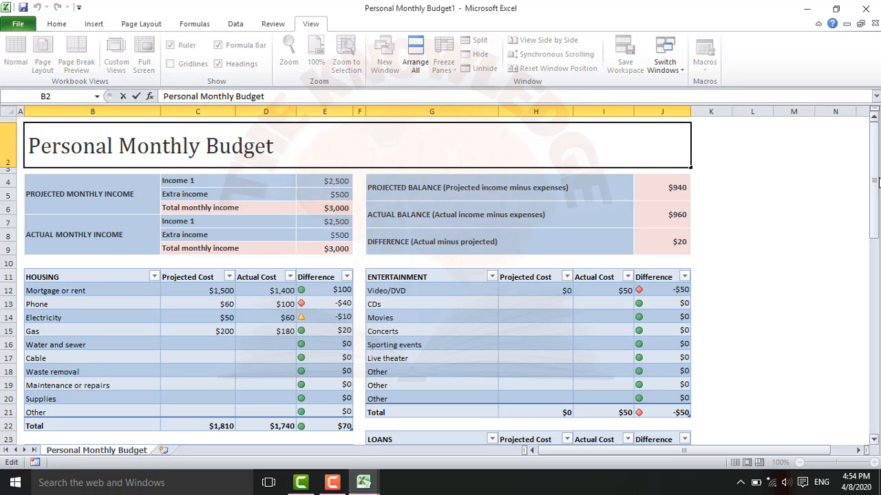
mouse_move(876, 178)
left_mouse_down()
mouse_move(876, 215)
mouse_move(878, 161)
left_mouse_up()
left_click_drag(877, 168, 845, 146)
mouse_move(872, 173)
left_mouse_down()
mouse_move(872, 184)
mouse_move(873, 157)
left_mouse_up()
- Freeze the panes above row 3 of the budget sheet and check the title while scrolling through the rows
left_click(12, 169)
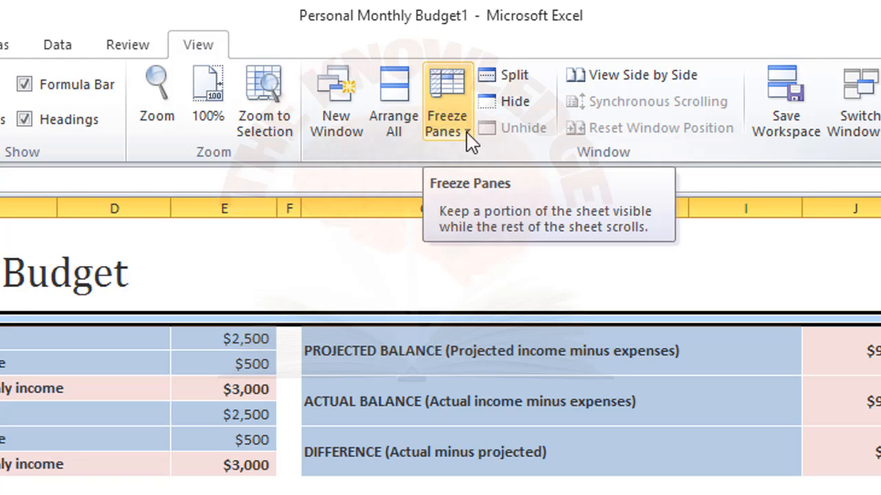
left_click(468, 137)
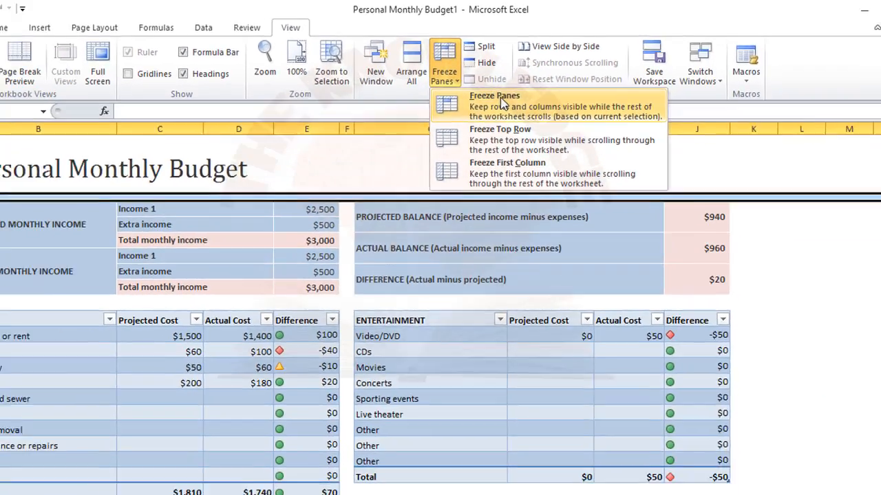
left_click(539, 161)
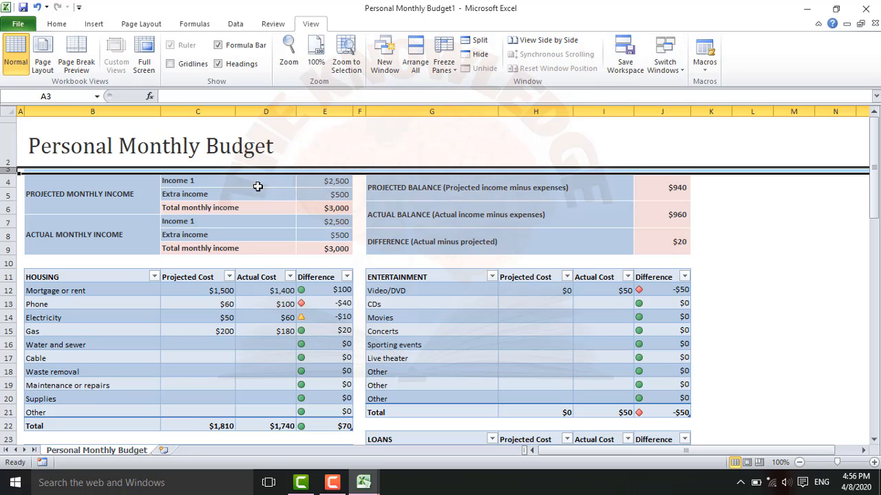
left_click(770, 240)
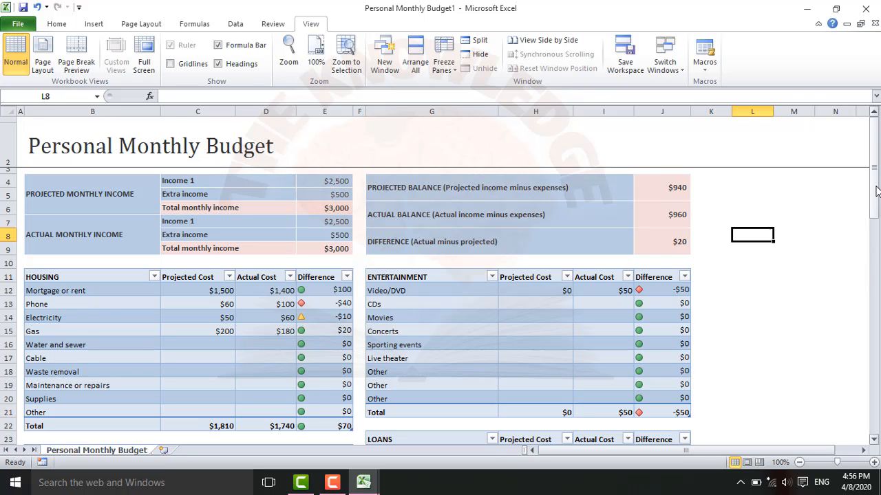
mouse_move(876, 191)
left_mouse_down()
mouse_move(868, 317)
mouse_move(872, 191)
left_mouse_up()
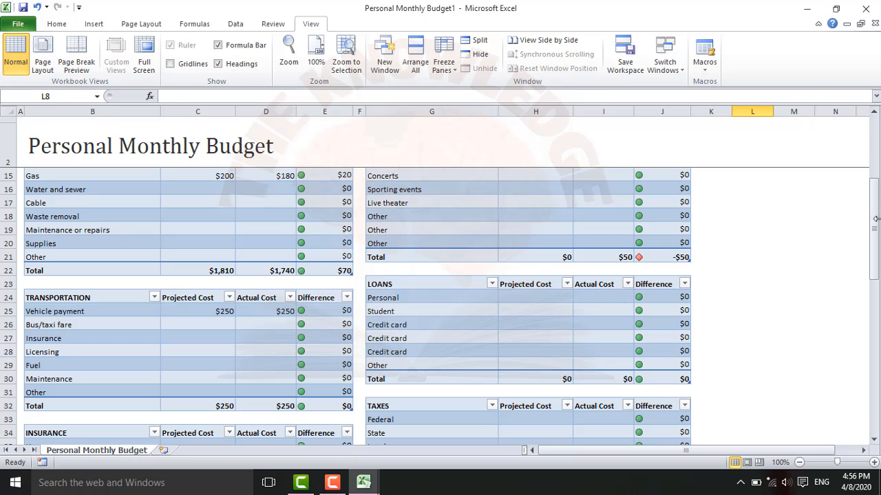
left_click_drag(875, 218, 874, 158)
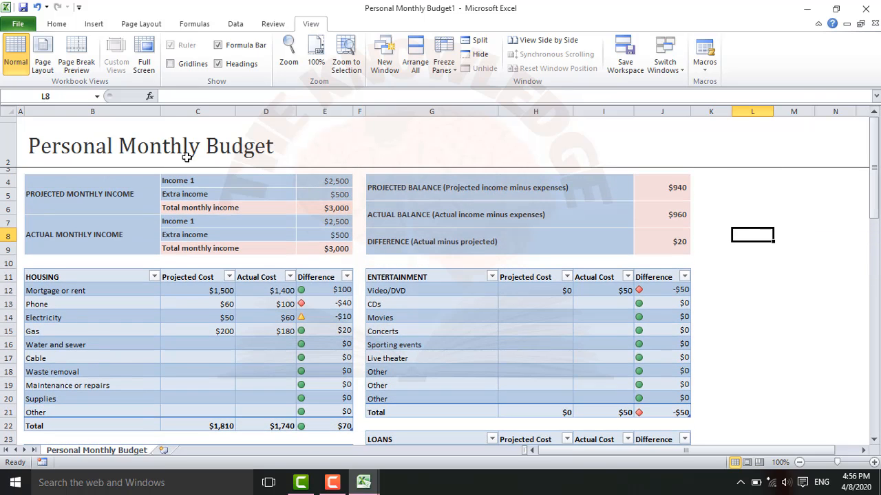
- Review the freeze options with row 3 selected, close them unchanged, and view the lower budget rows under the frozen title
left_click(4, 169)
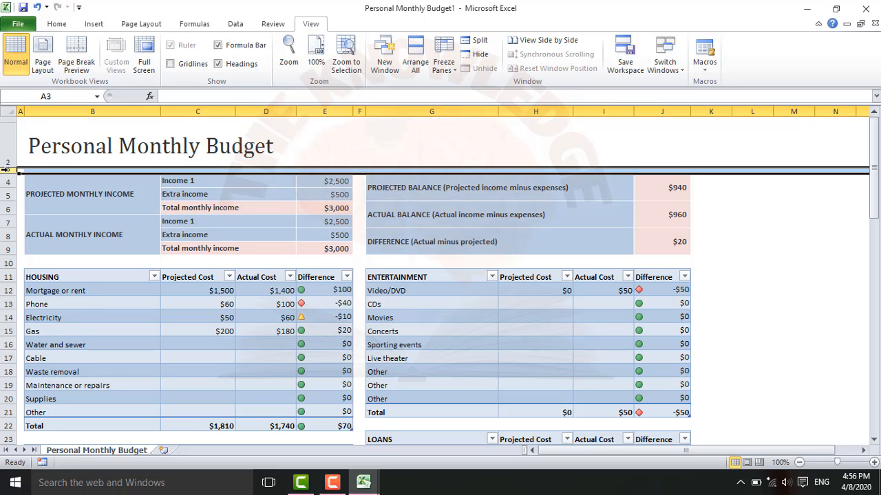
left_click(447, 71)
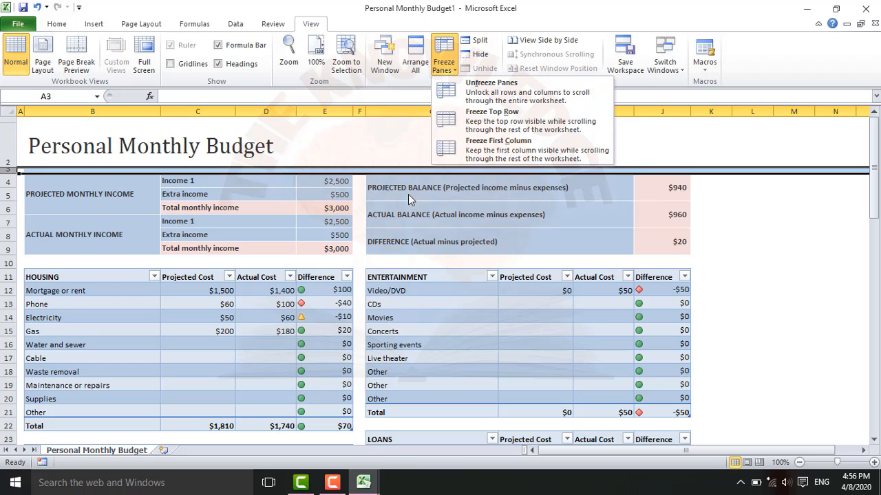
left_click(695, 138)
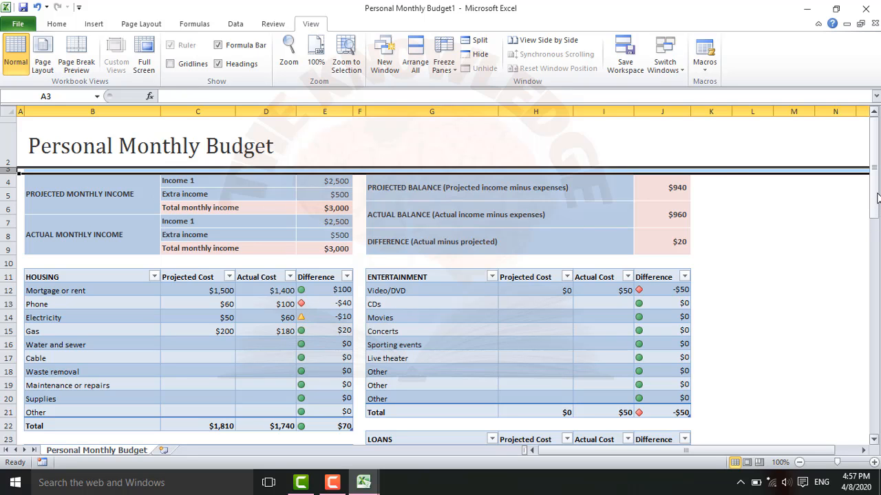
left_click_drag(874, 206, 845, 255)
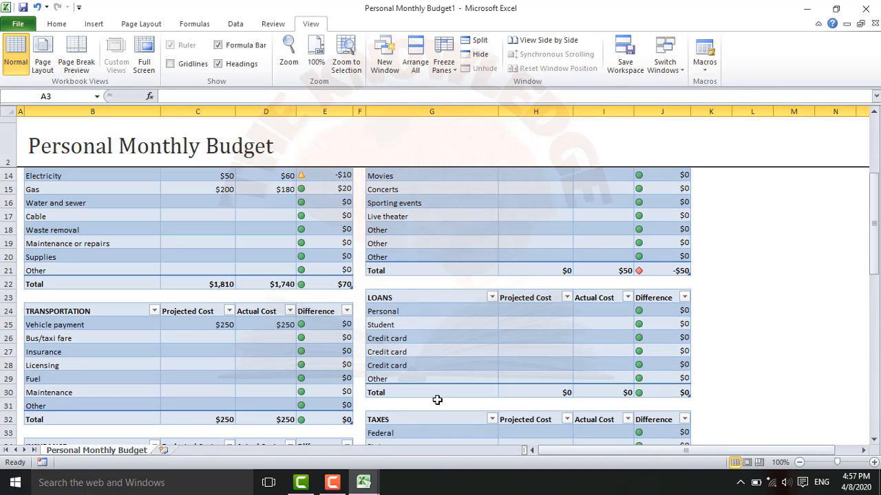
- Switch to the Book2 workbook and enter "pakistan army" in cell A1 of Sheet4
mouse_move(372, 485)
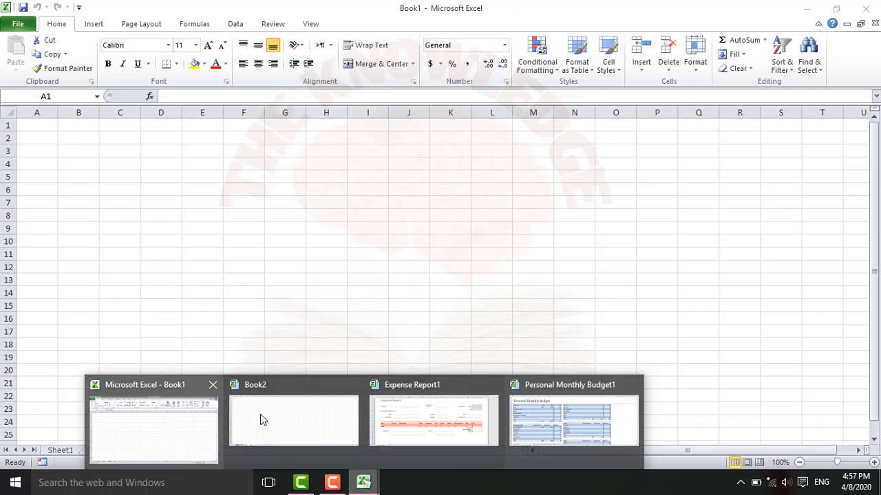
left_click(270, 419)
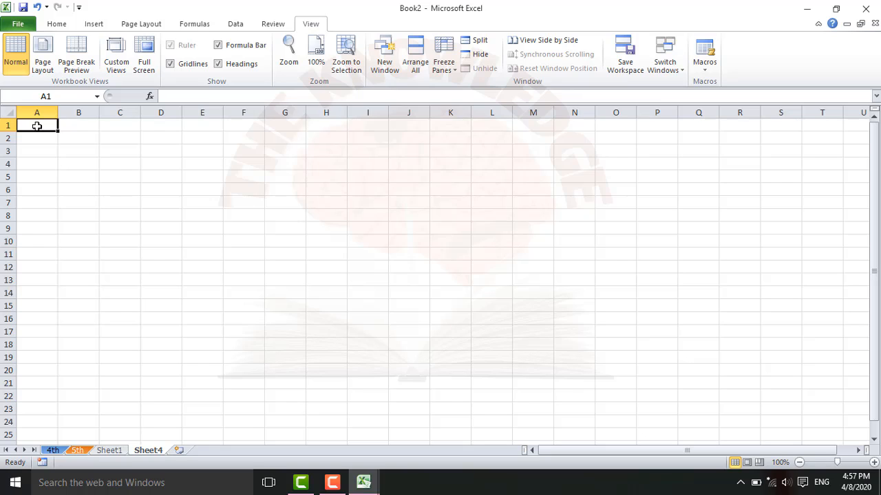
type("pakista")
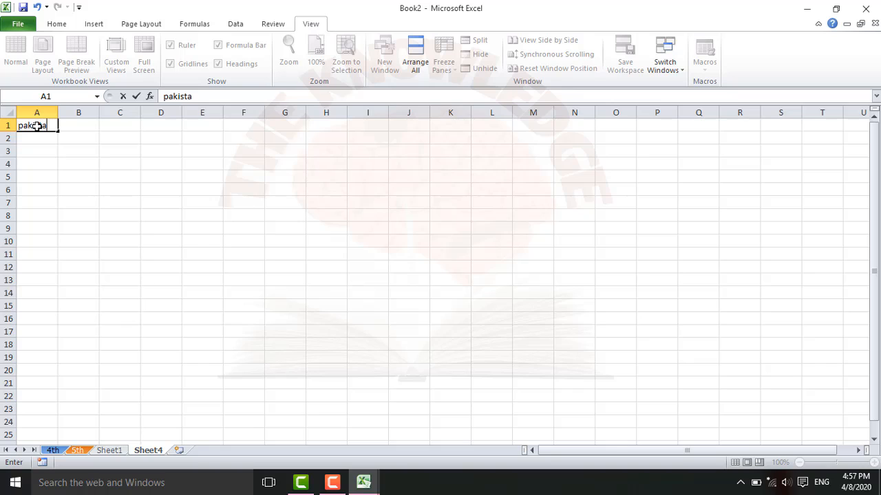
type("n army")
left_click(77, 136)
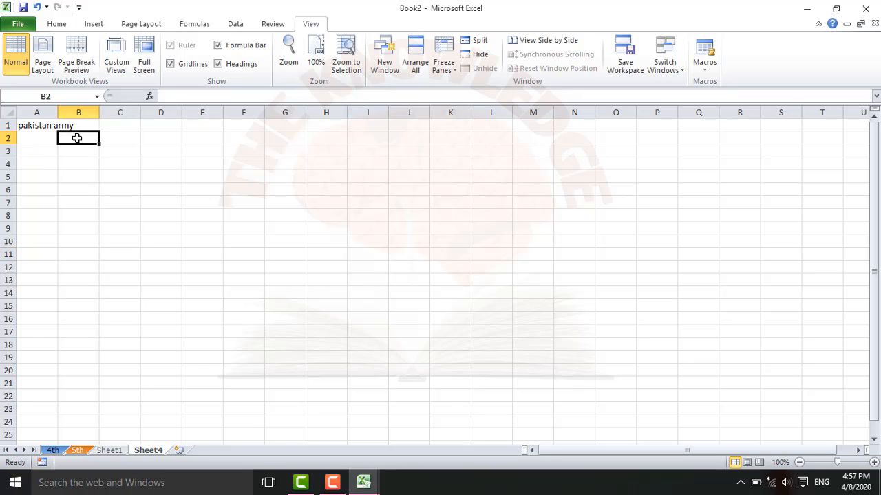
left_click(40, 142)
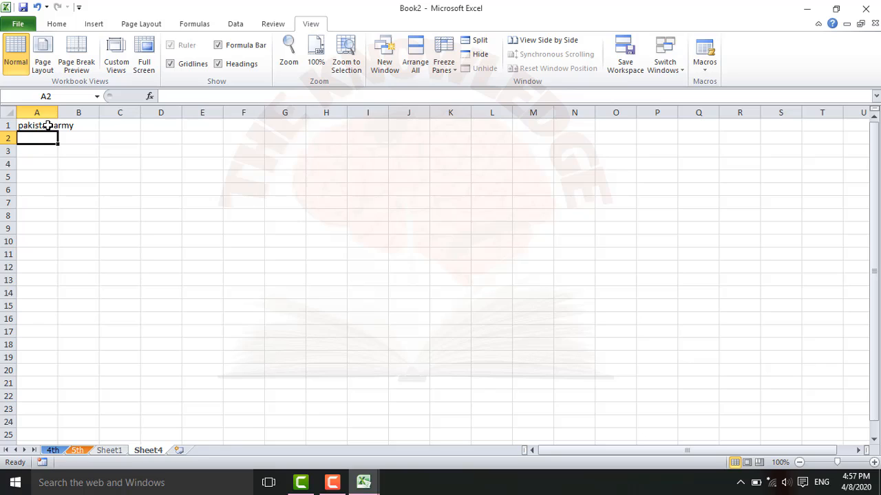
- Widen column A to fit its text, widen column B, and increase the height of row 1
left_click(53, 125)
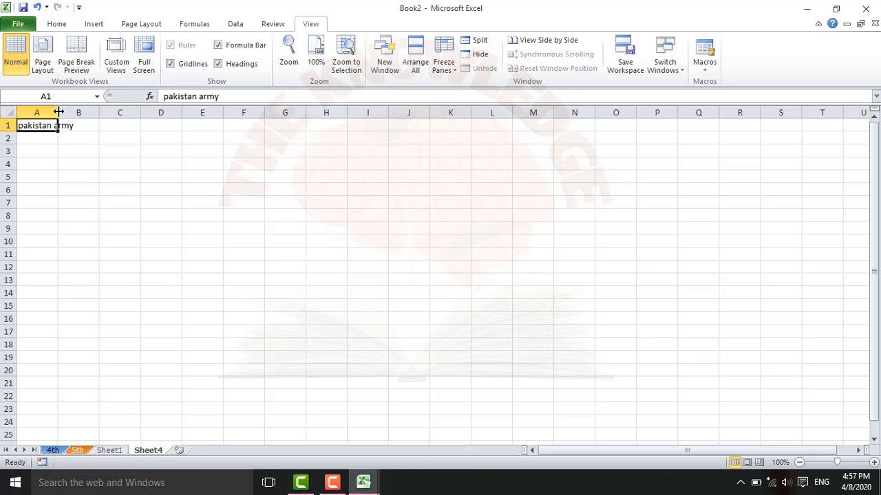
left_click_drag(59, 112, 77, 111)
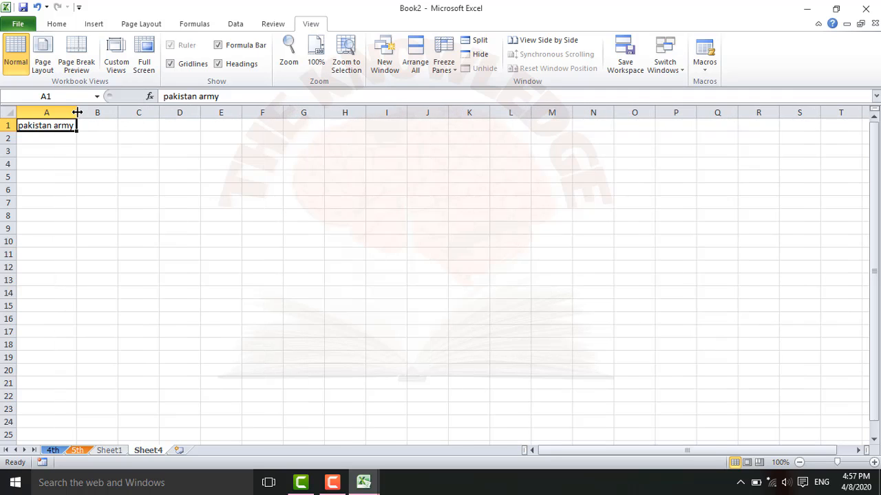
left_click(64, 151)
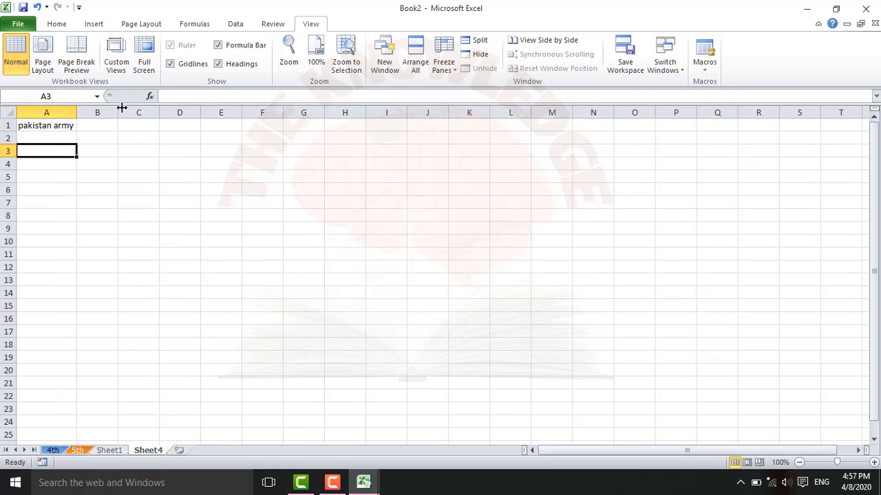
left_click_drag(118, 110, 143, 112)
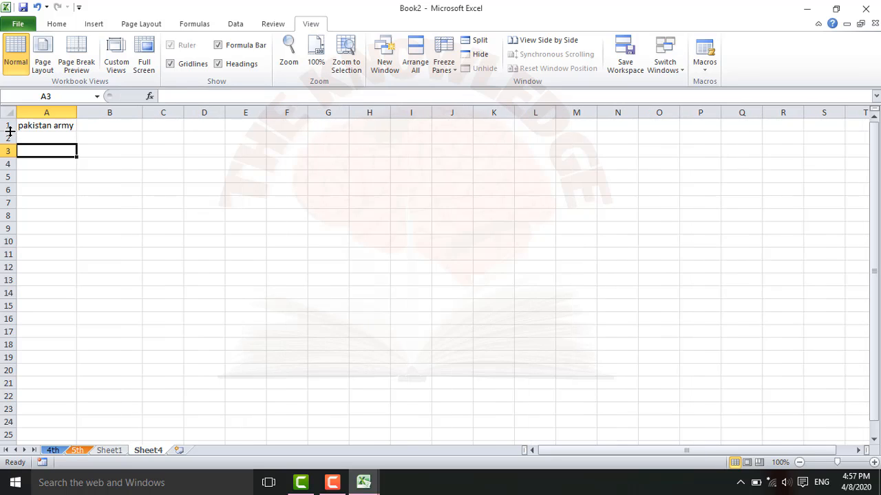
left_click_drag(9, 131, 9, 140)
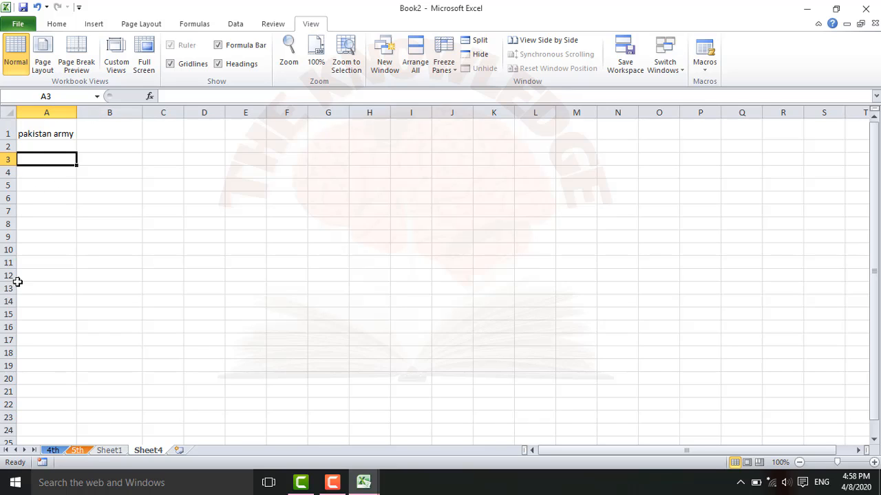
- Insert an empty row above the "pakistan army" row
left_click(9, 134)
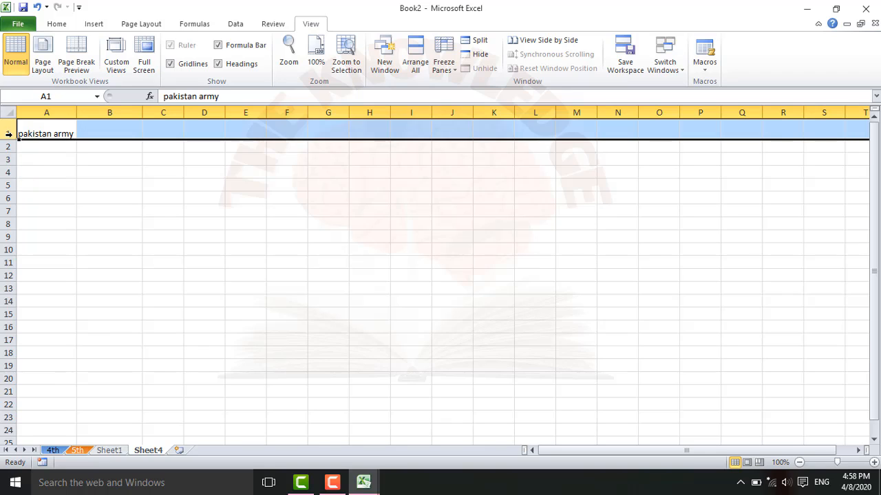
left_click(95, 24)
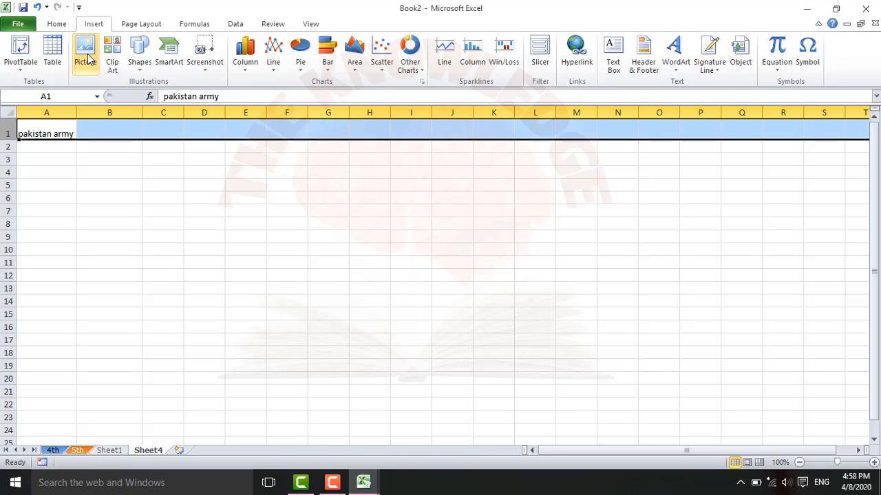
left_click(142, 26)
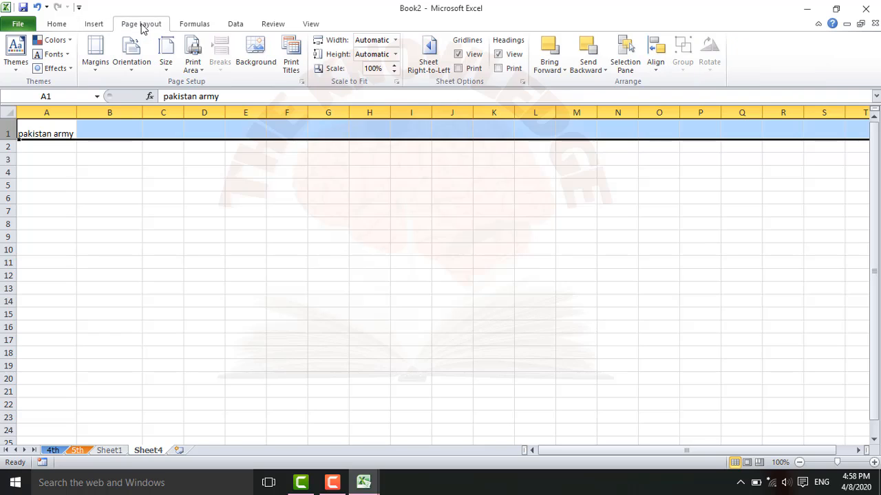
left_click(197, 26)
left_click(232, 24)
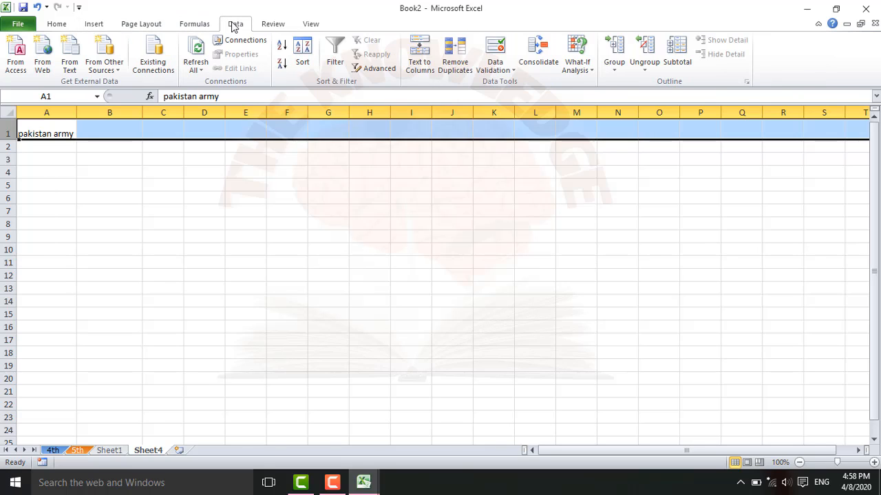
left_click(272, 25)
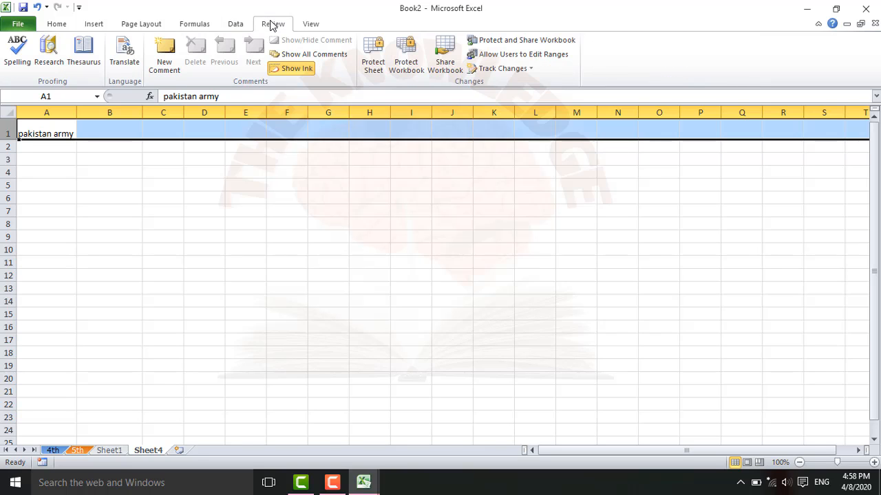
right_click(7, 135)
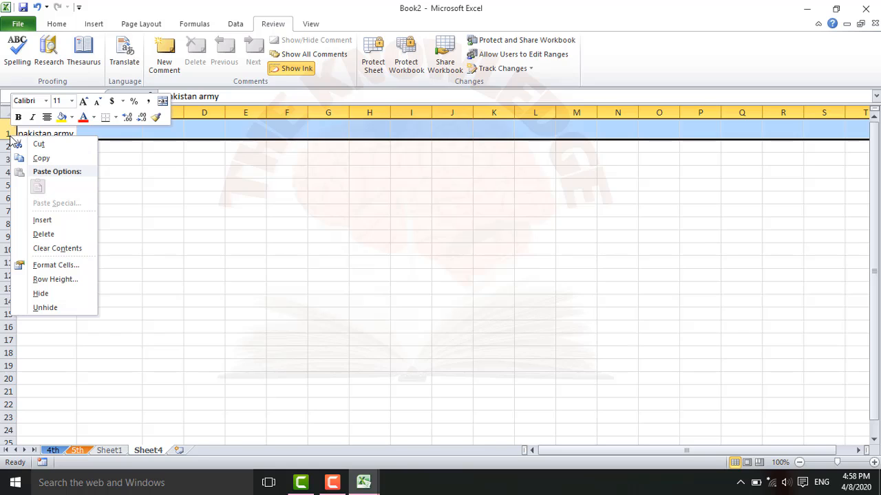
left_click(43, 220)
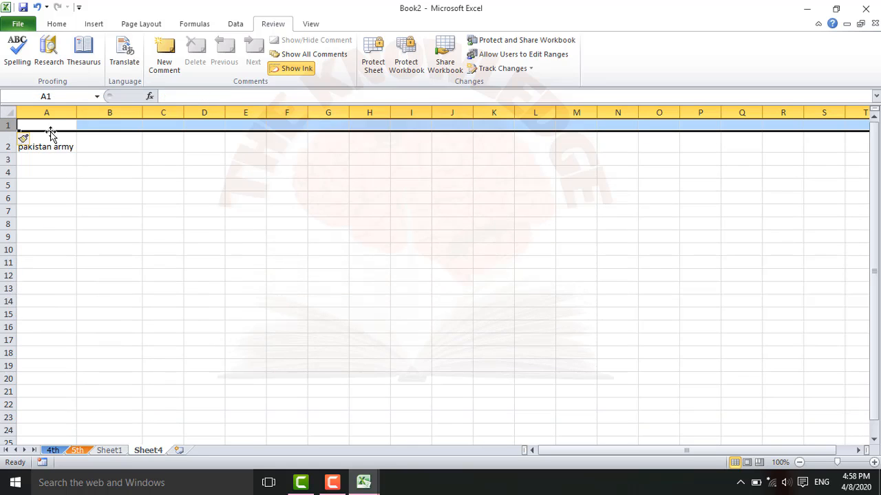
- Insert a new column before column B and review its formatting options without changing them
left_click(92, 112)
right_click(94, 115)
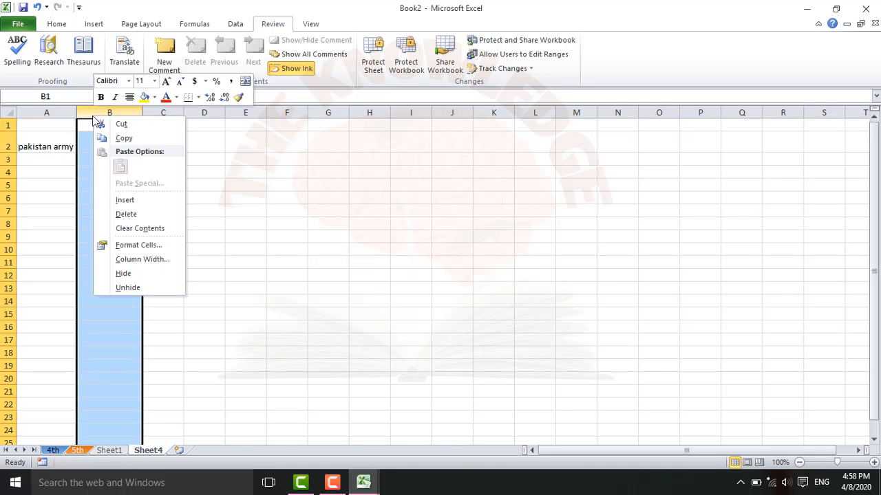
left_click(125, 201)
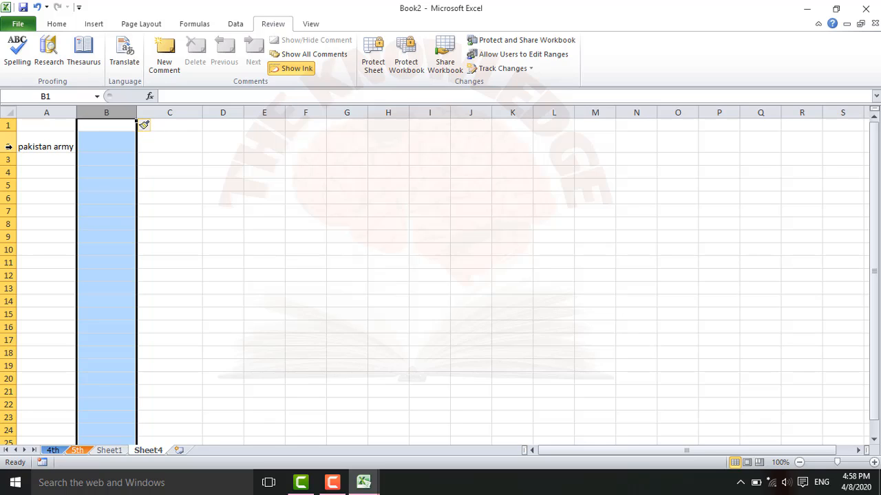
left_click(154, 129)
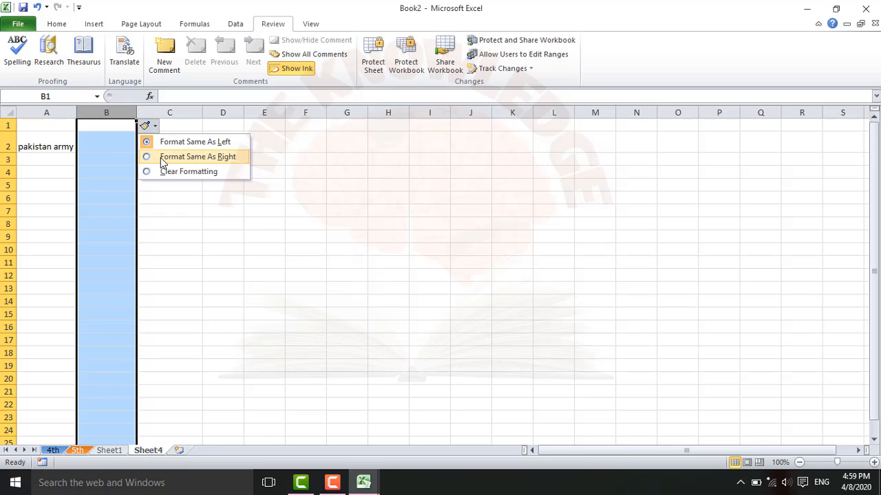
left_click(114, 130)
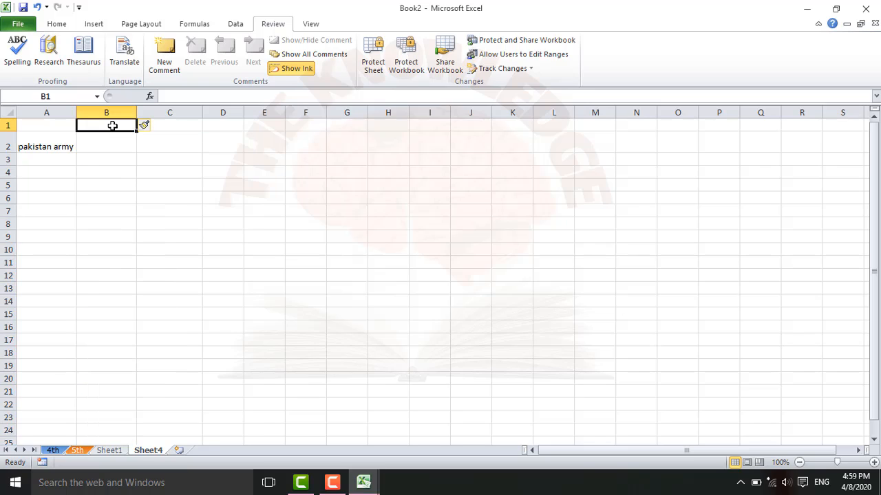
left_click(112, 159)
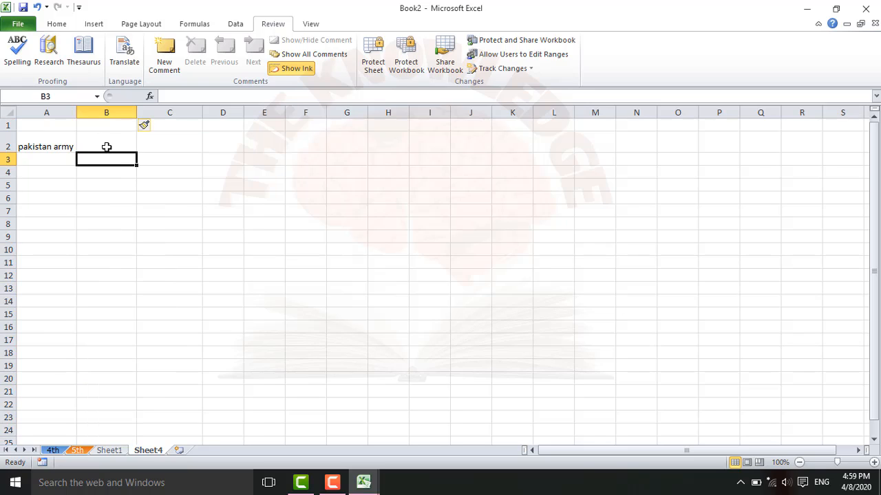
left_click(105, 146)
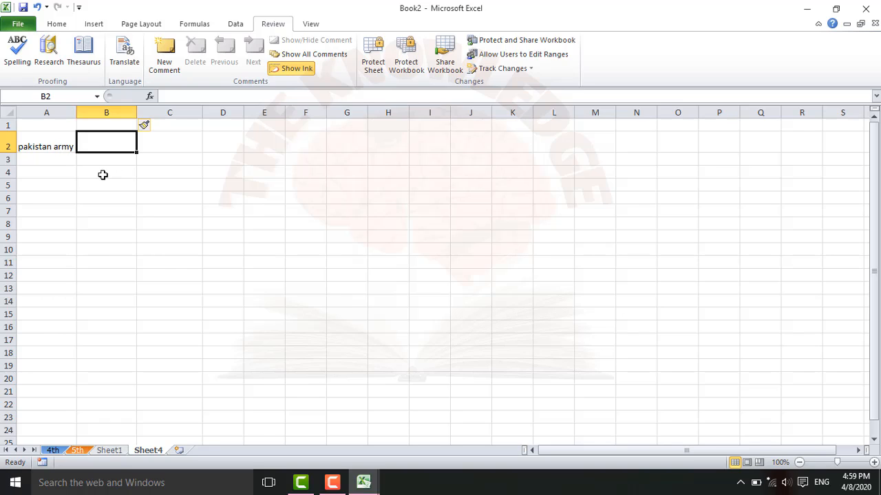
- Replace the text in cell A2 with the heading "s n"
left_click(45, 148)
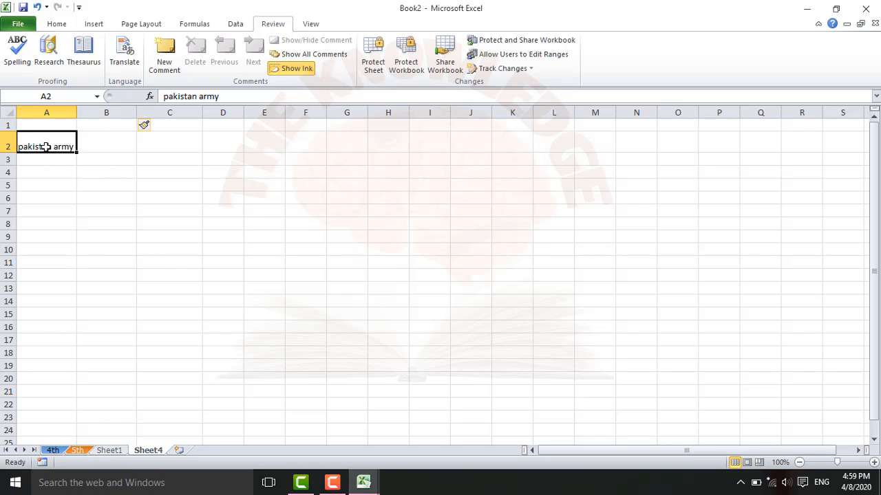
double_click(45, 148)
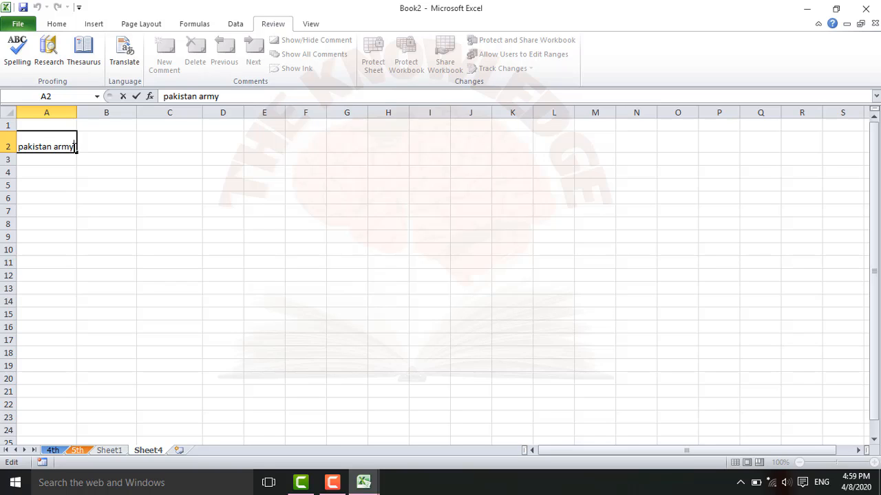
key("BackSpace")
key("BackSpace")
key("BackSpace")
key("BackSpace")
key("BackSpace")
key("BackSpace")
key("BackSpace")
key("BackSpace")
key("BackSpace")
key("BackSpace")
key("BackSpace")
key("BackSpace")
key("BackSpace")
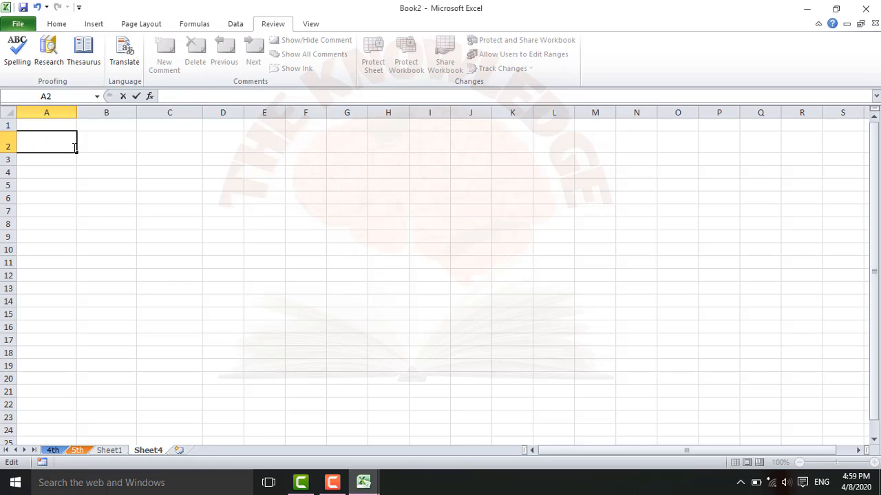
type("s n")
- Enter the headings "student name" in cell B2 and "urdu" in cell C2
left_click(92, 149)
type("s")
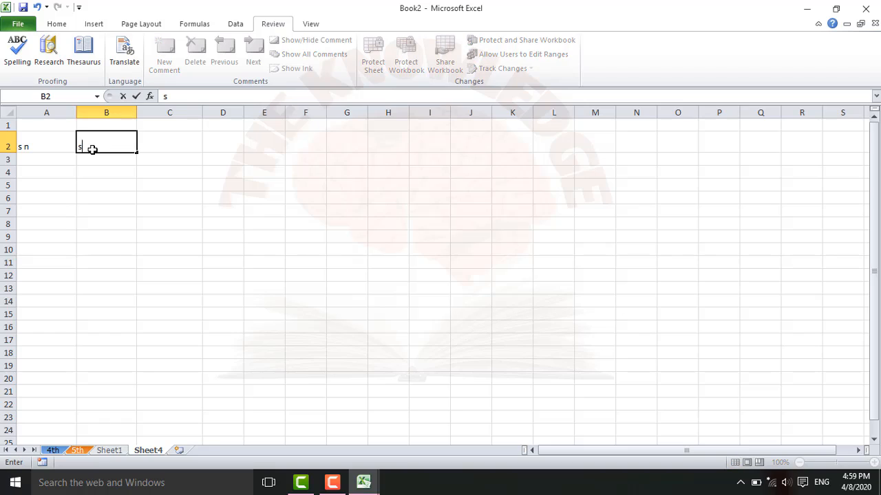
type("tudent name")
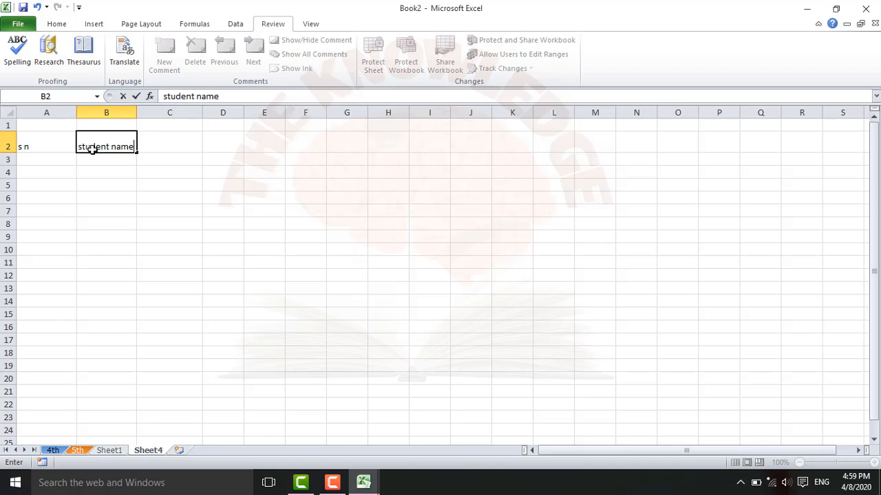
left_click(157, 143)
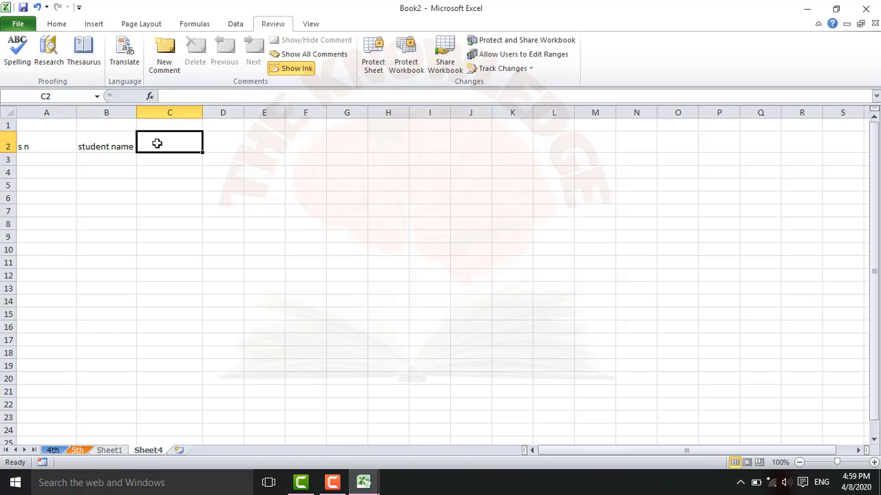
type("urdyu")
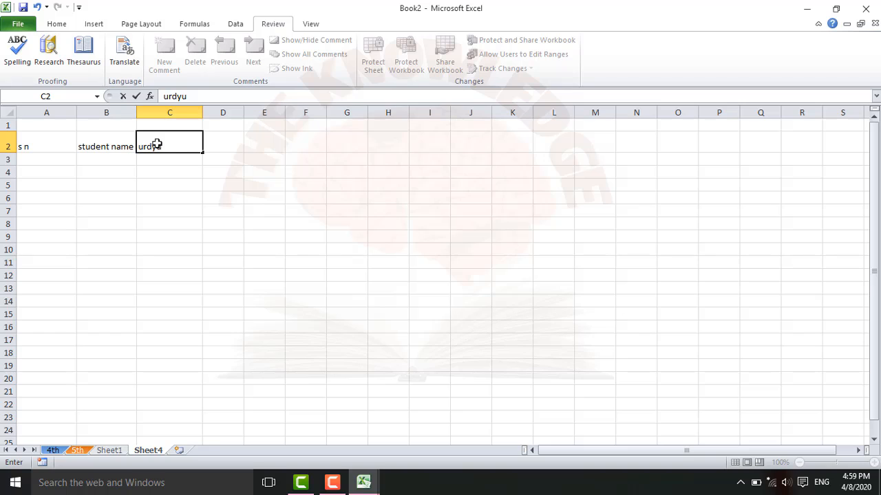
key("BackSpace")
key("BackSpace")
type("u")
- Enter the subject headings "math", "pak st" and "eng" in cells D2 to F2
left_click(222, 146)
type("m")
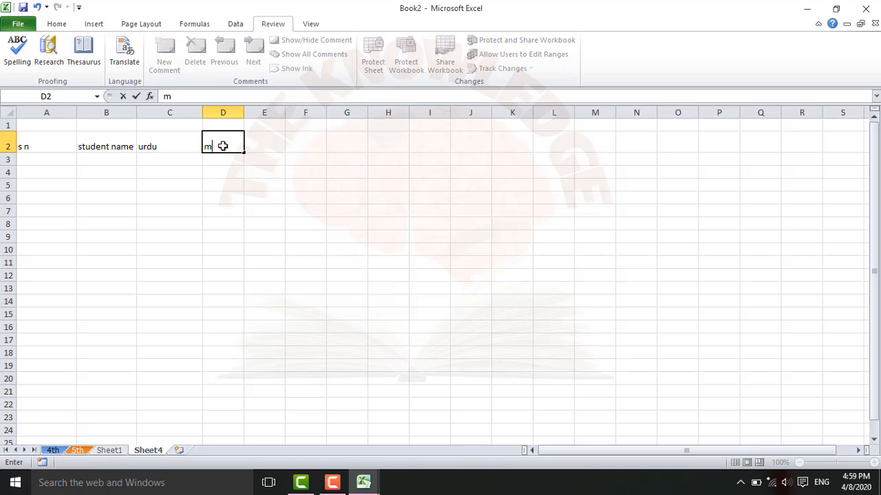
type("ath")
left_click(264, 146)
type("pak st")
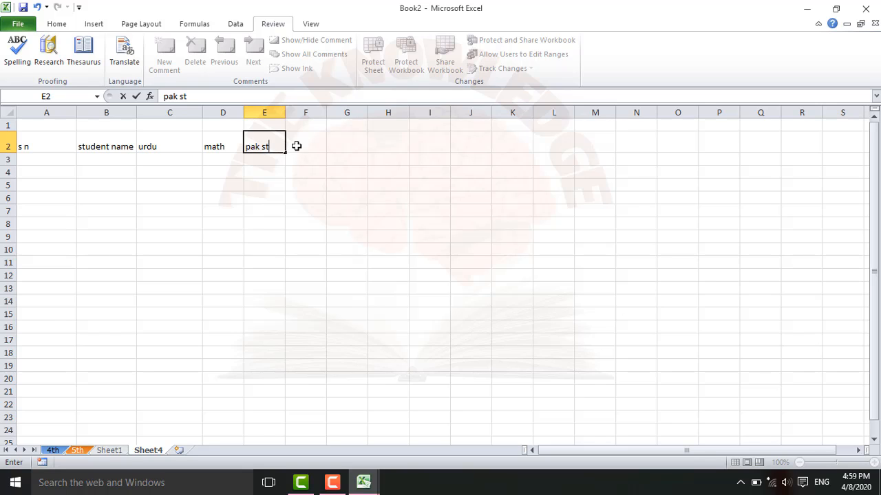
left_click(297, 145)
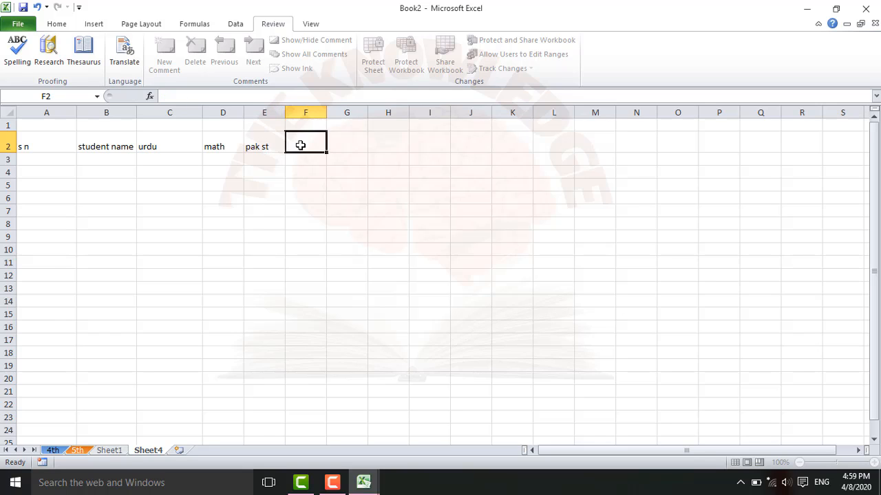
type("eng")
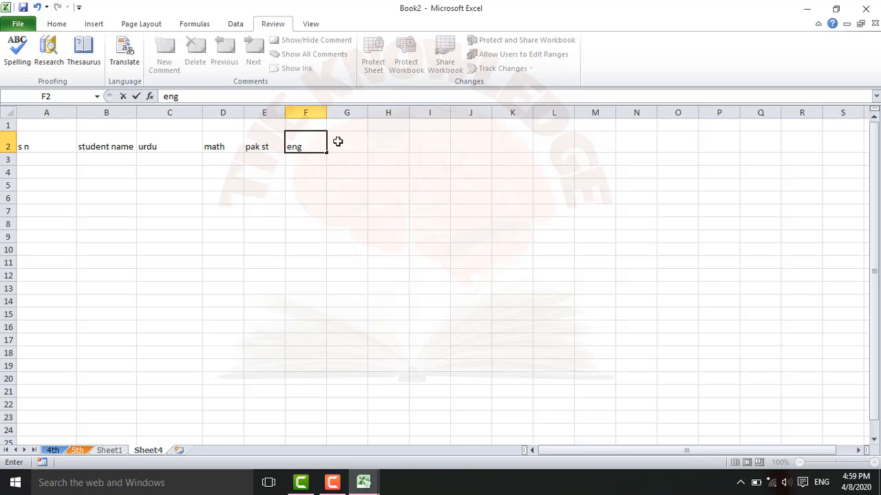
left_click(345, 143)
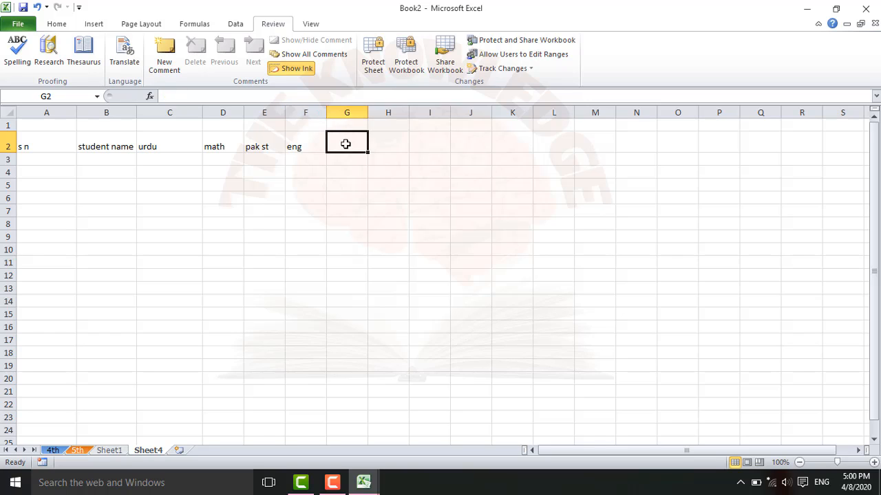
- Enter the headings "g science", "isla" and "total" in cells G2 to I2
type("g")
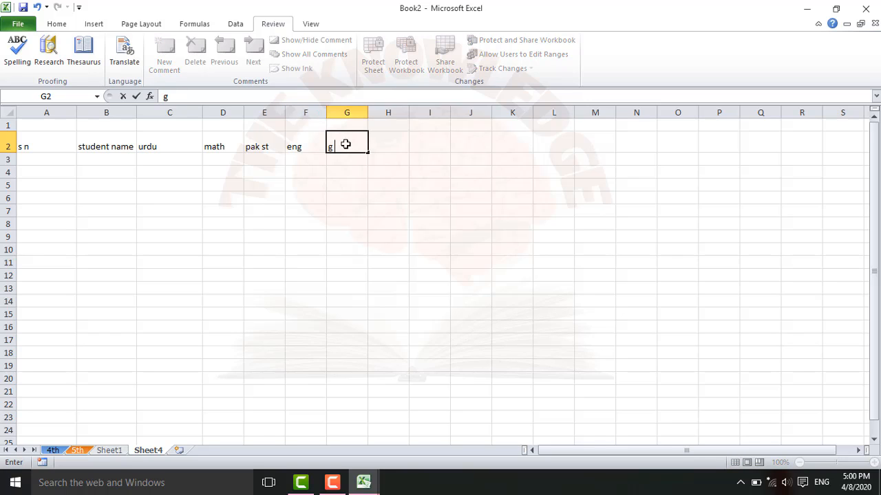
type(" sciencre")
left_click(389, 145)
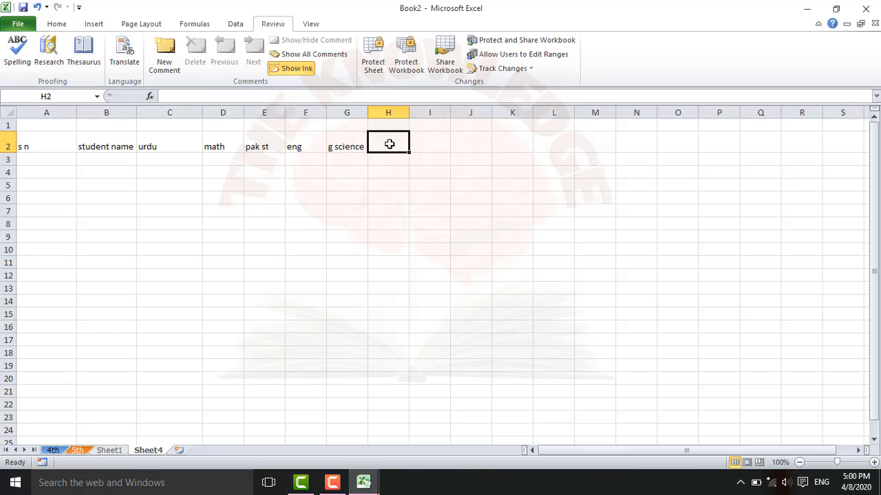
type("isla")
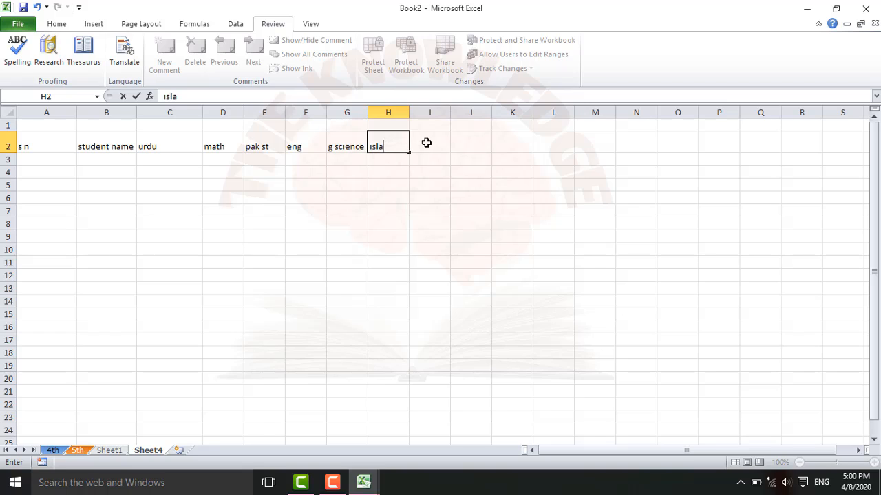
left_click(422, 145)
type("total")
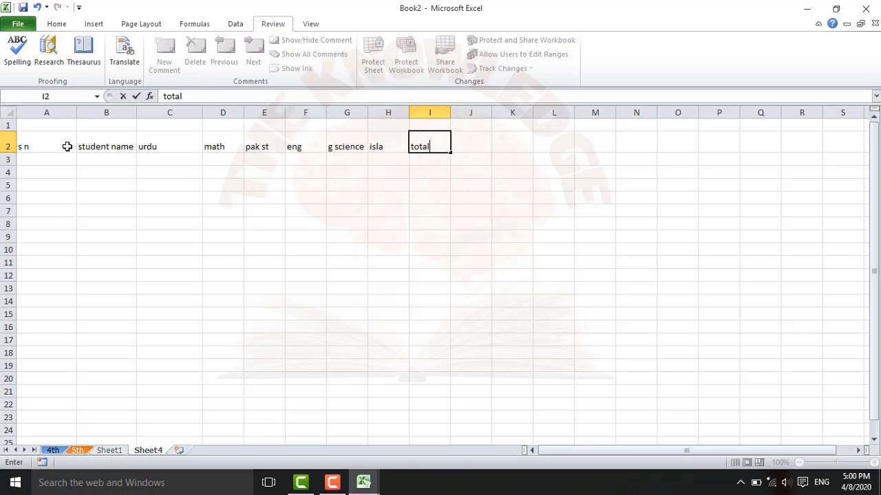
- Make the headings in A2:I2 bold and increase their font size to 12
left_click(30, 143)
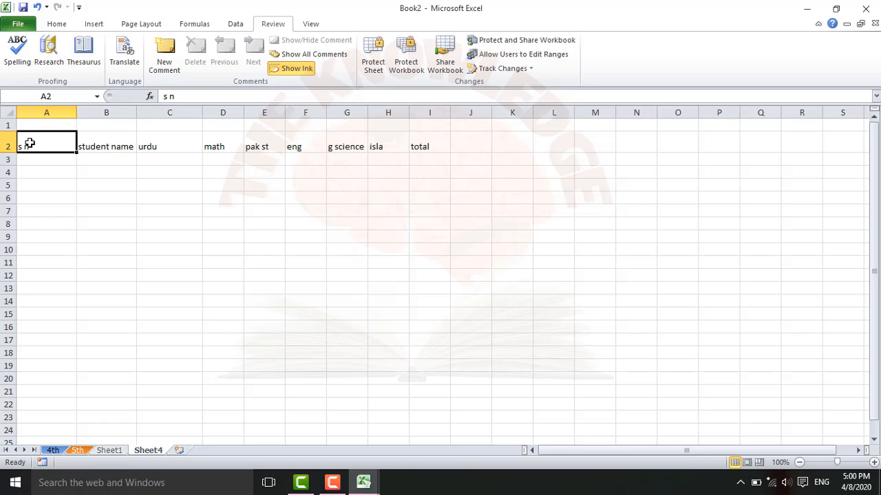
key("shift+Right")
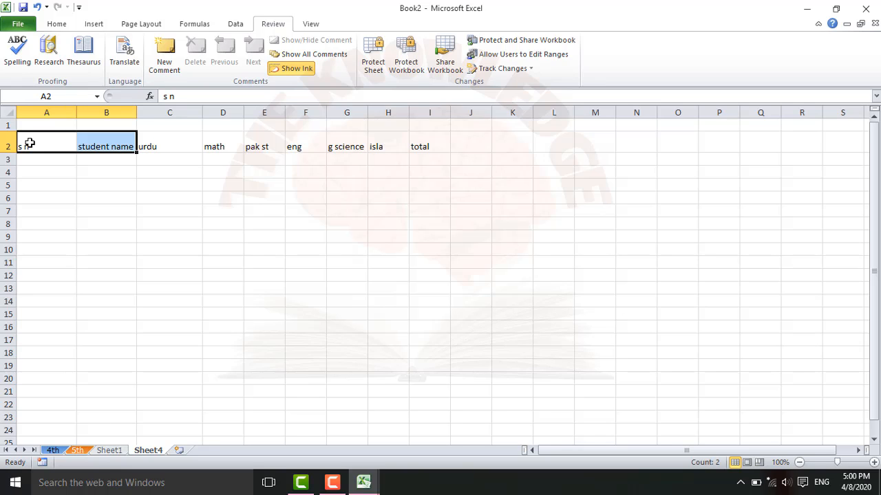
left_click(30, 144)
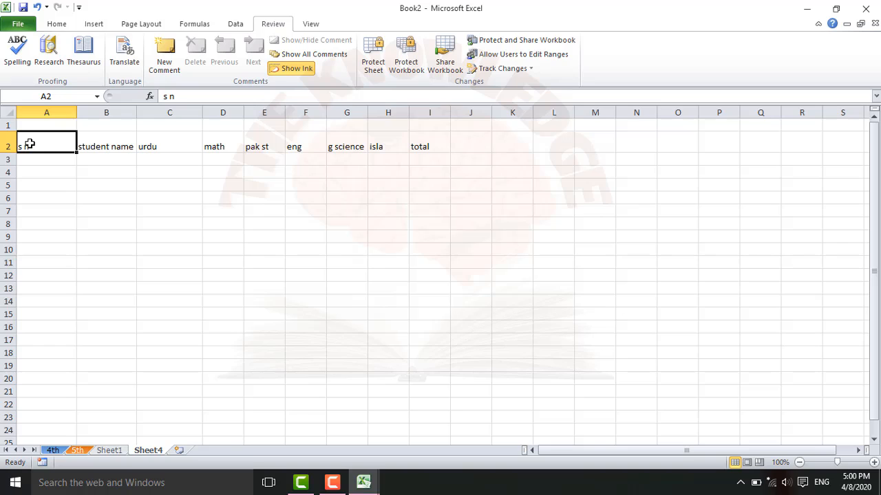
key("shift+Right")
key("shift+Right")
key("shift+Right")
key("shift+Right")
key("shift+Right")
key("shift+Right")
key("shift+Right")
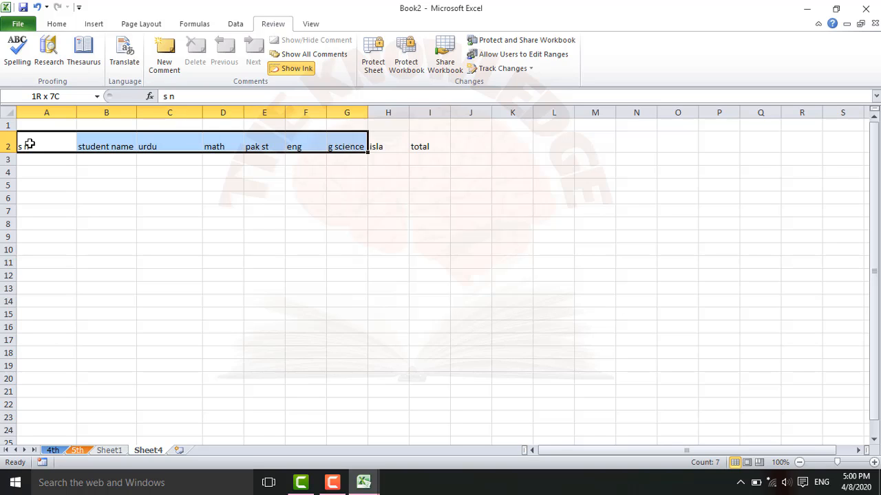
key("shift+Right")
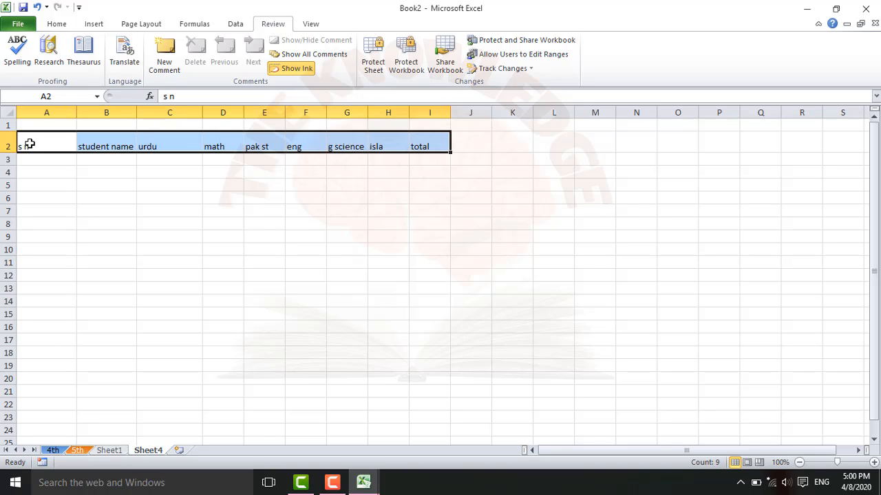
left_click(62, 25)
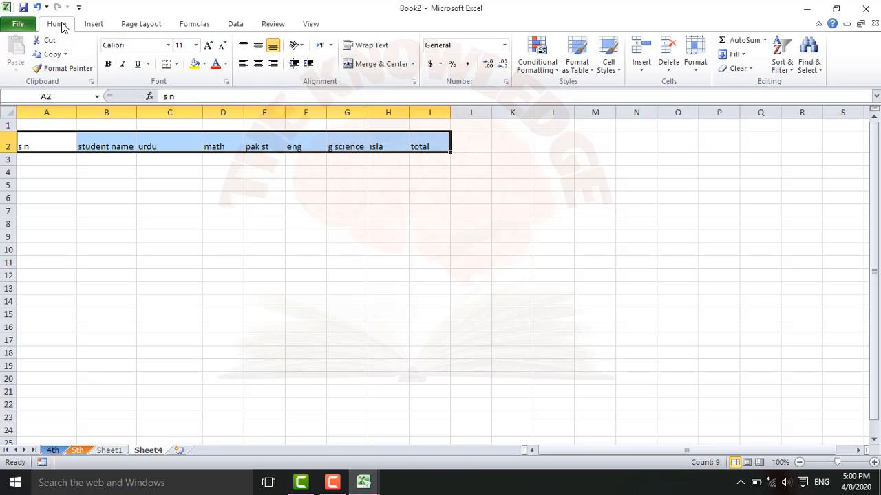
left_click(108, 64)
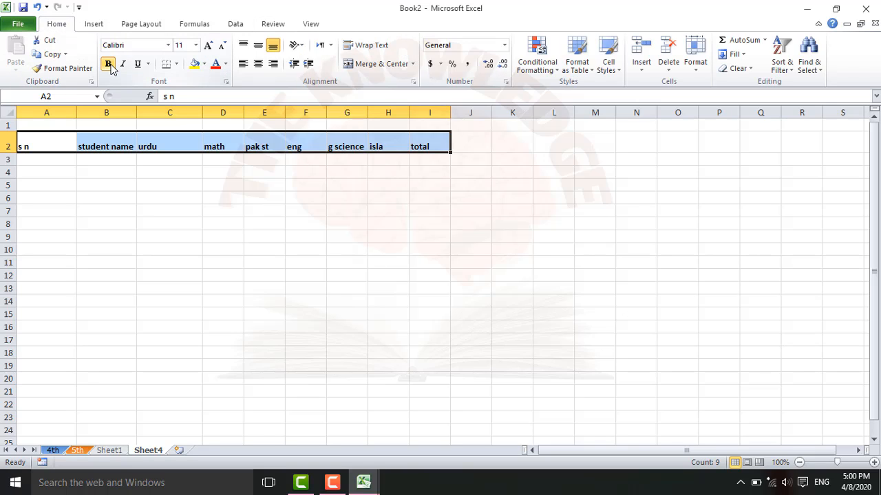
left_click(206, 45)
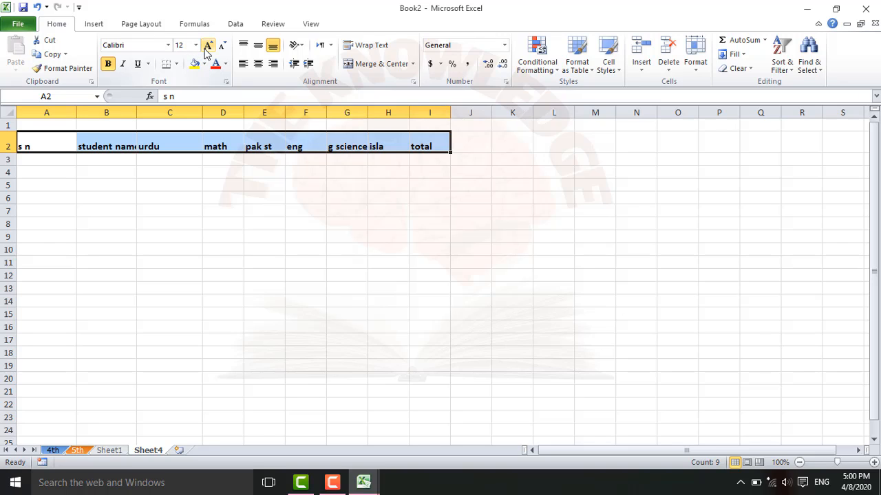
- Center the headings in A2:I2 horizontally and align them to the middle vertically
left_click(258, 66)
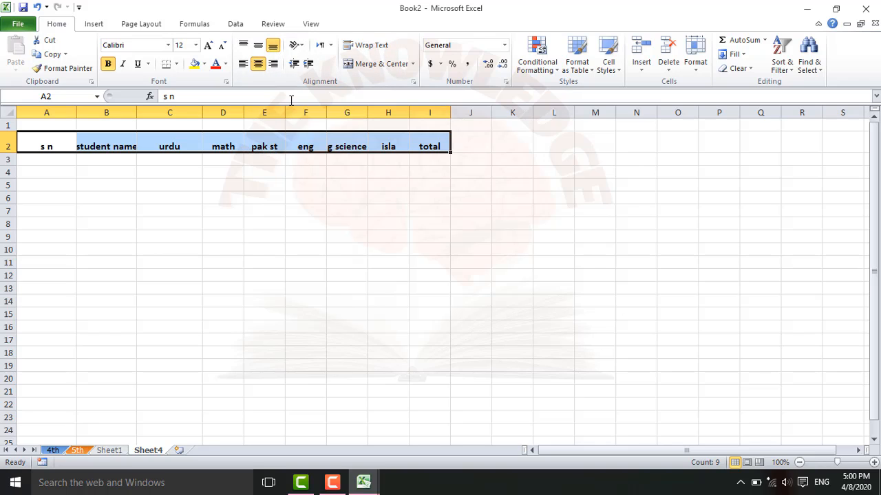
left_click(258, 46)
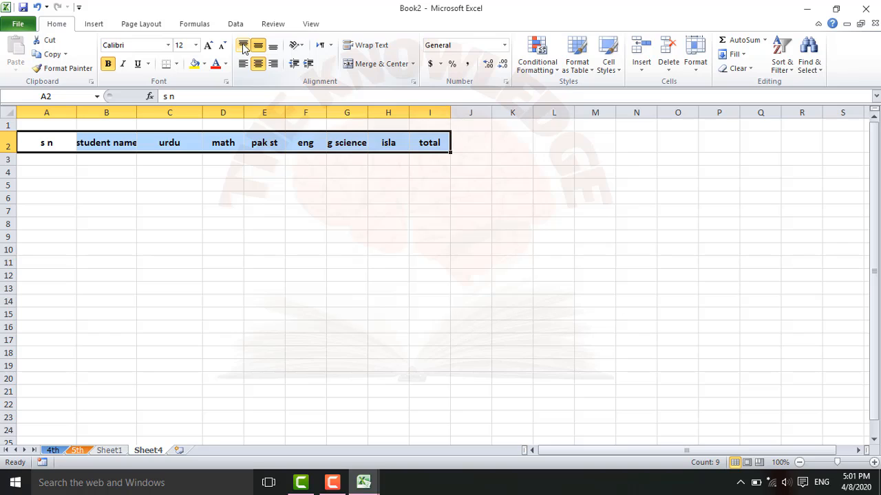
left_click(243, 46)
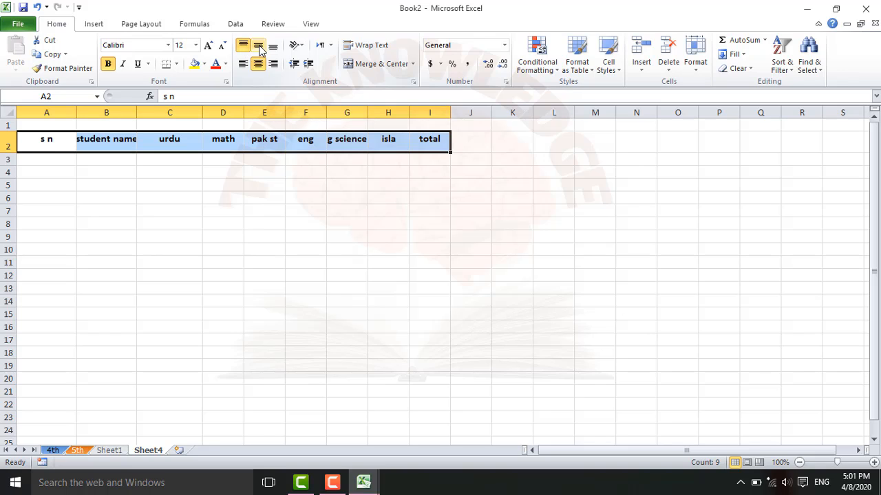
left_click(259, 47)
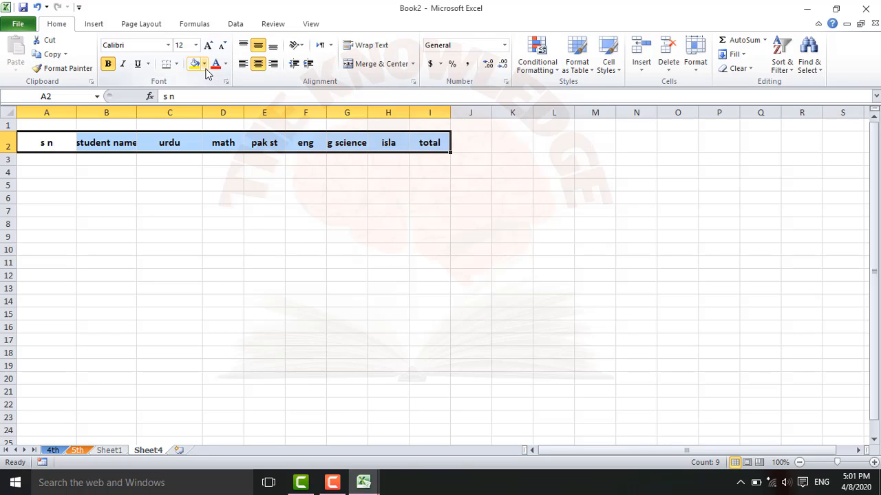
- Set the heading row's font color to Automatic and fill cells A2:I2 with a light blue theme color
left_click(226, 64)
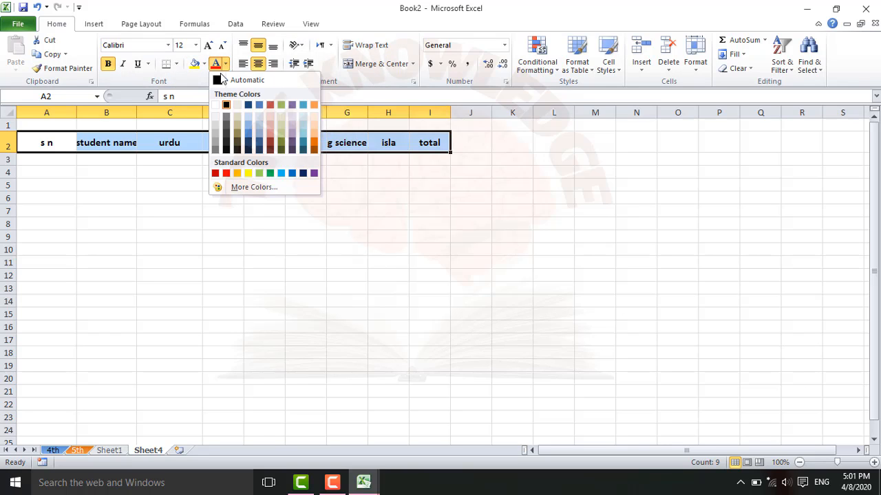
left_click(217, 81)
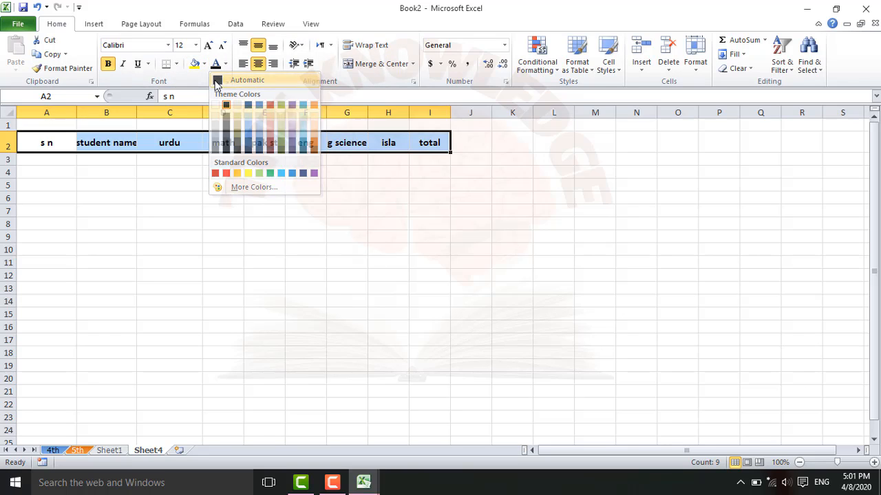
left_click(205, 64)
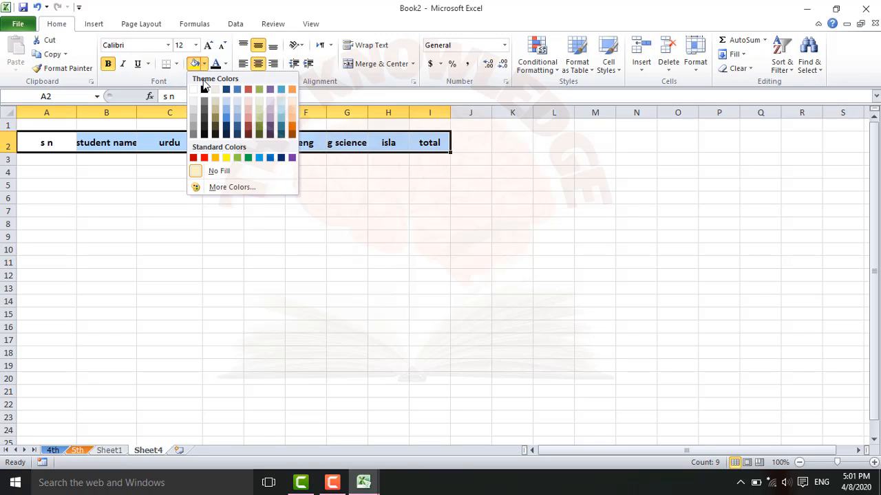
left_click(227, 110)
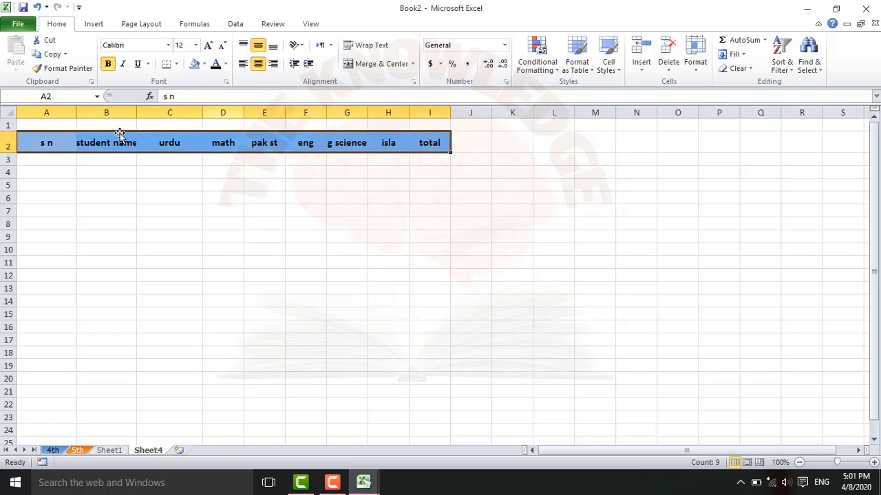
- Increase the headings' font size to 16 and widen columns B and G so "student name" and "g science" fit
left_click(208, 45)
left_click(208, 46)
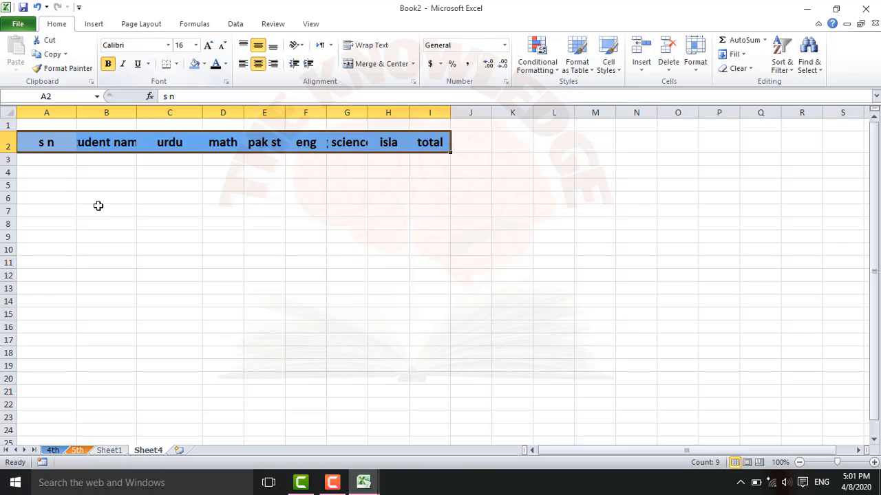
left_click(125, 193)
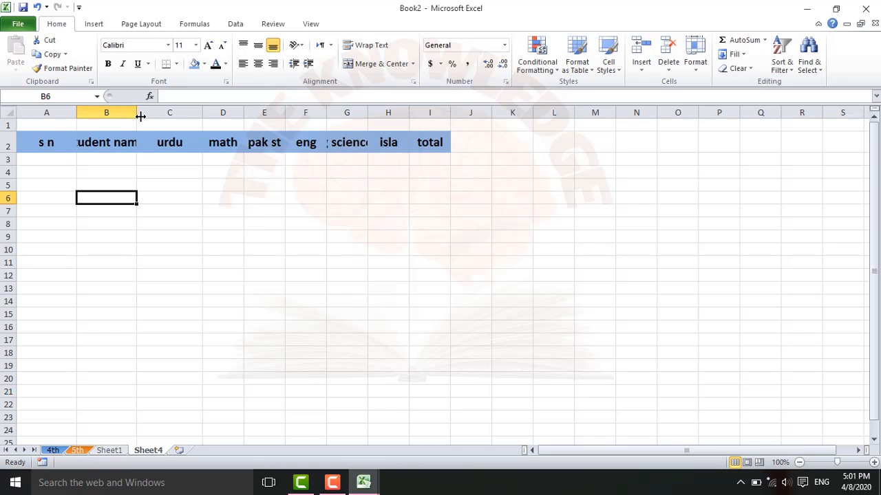
left_click_drag(138, 112, 165, 114)
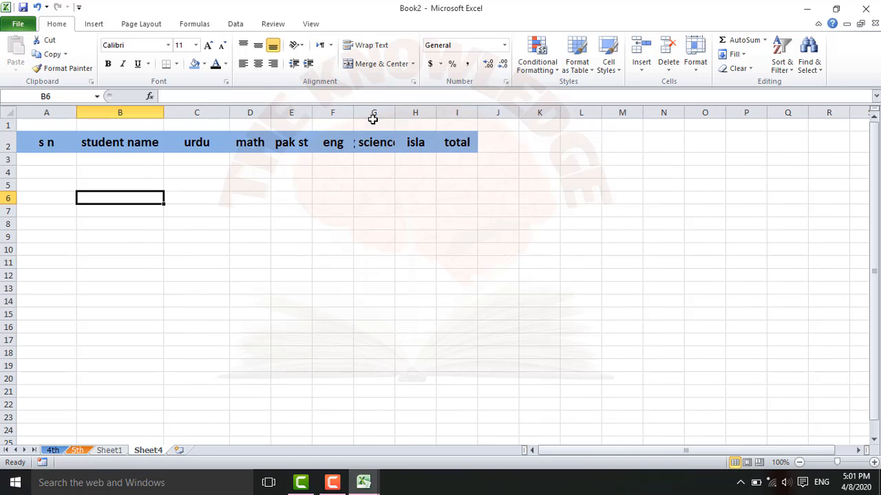
left_click_drag(394, 112, 422, 118)
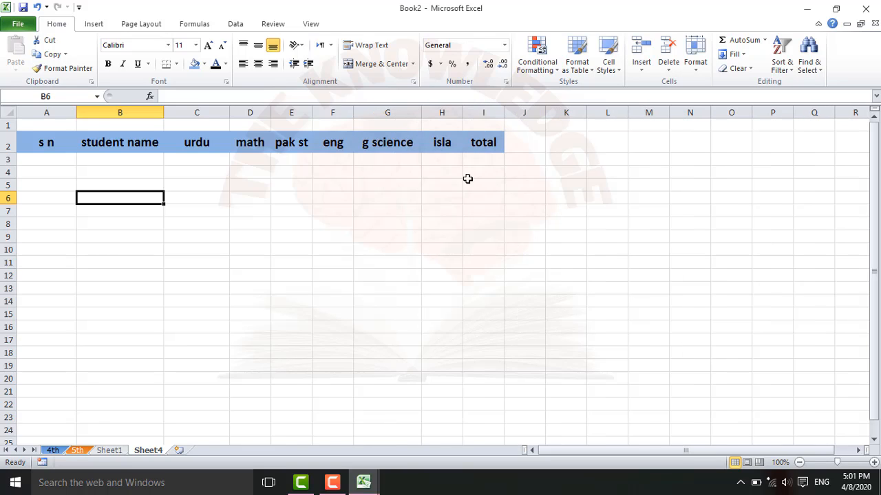
- Fill the student name column with the letters a to i, one per row, in cells B3 to B11
left_click(140, 219)
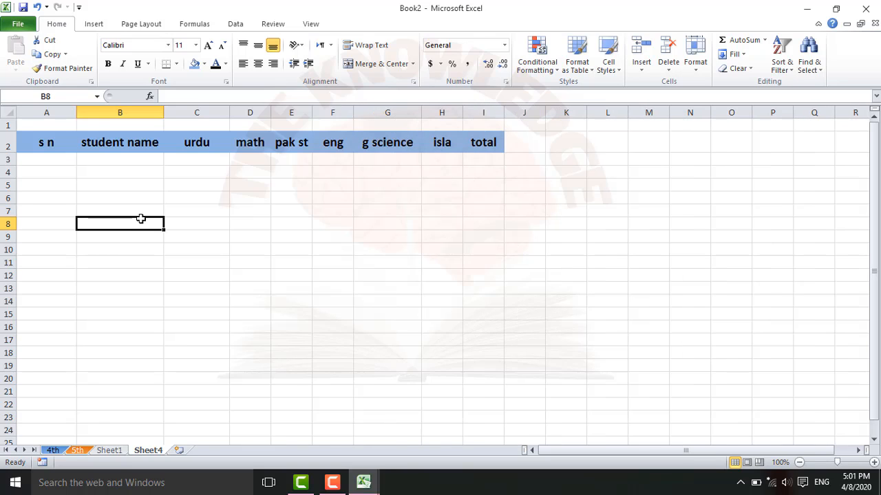
left_click(109, 157)
type("a")
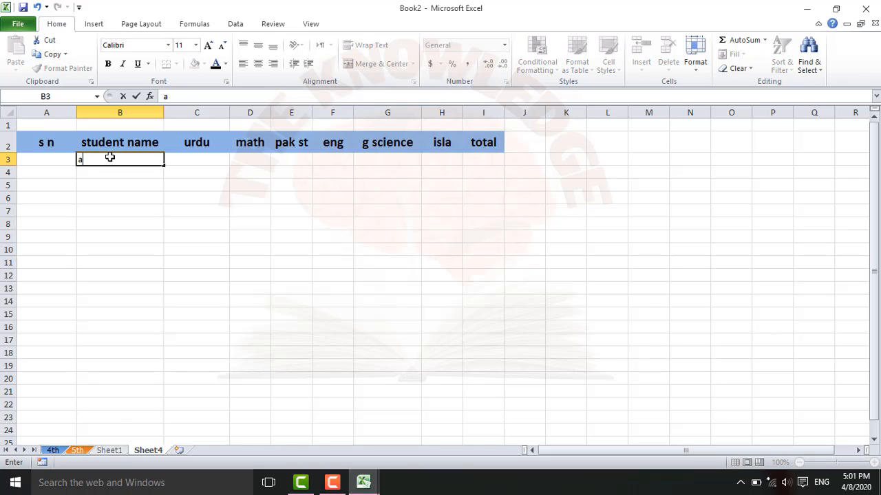
key("Return")
type("b")
key("Return")
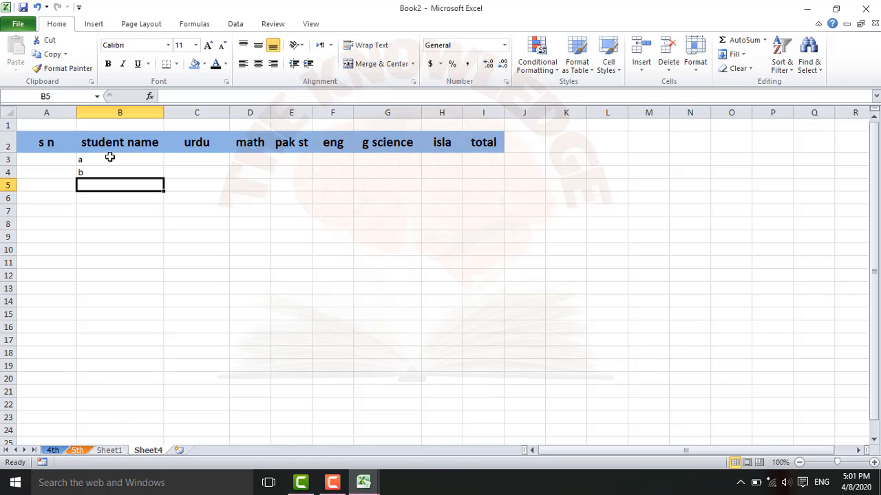
type("c")
key("Return")
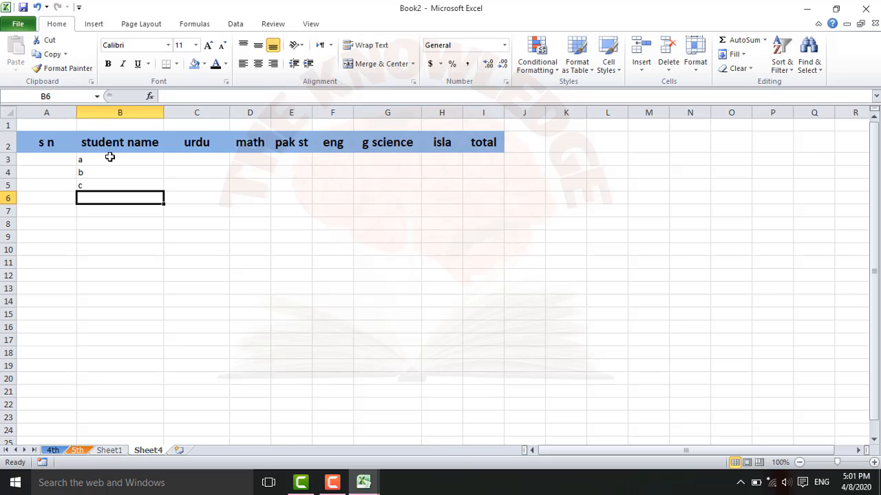
type("d")
key("Return")
type("e")
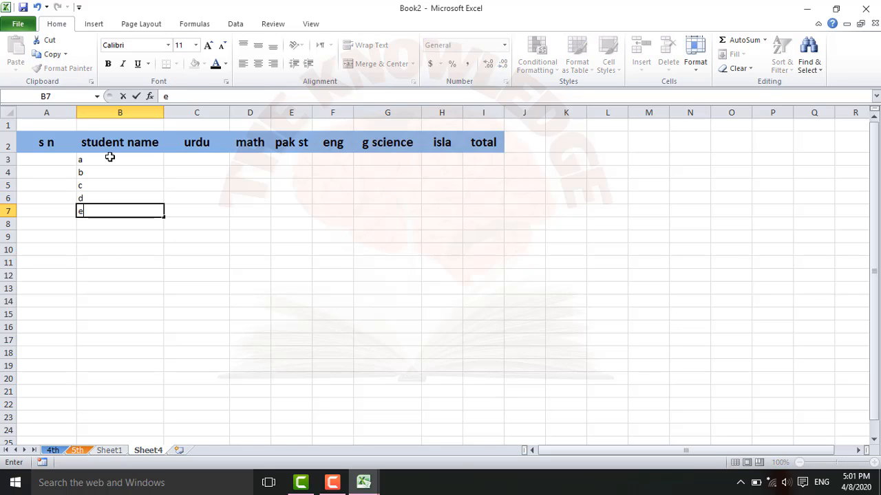
key("Return")
type("f")
key("Return")
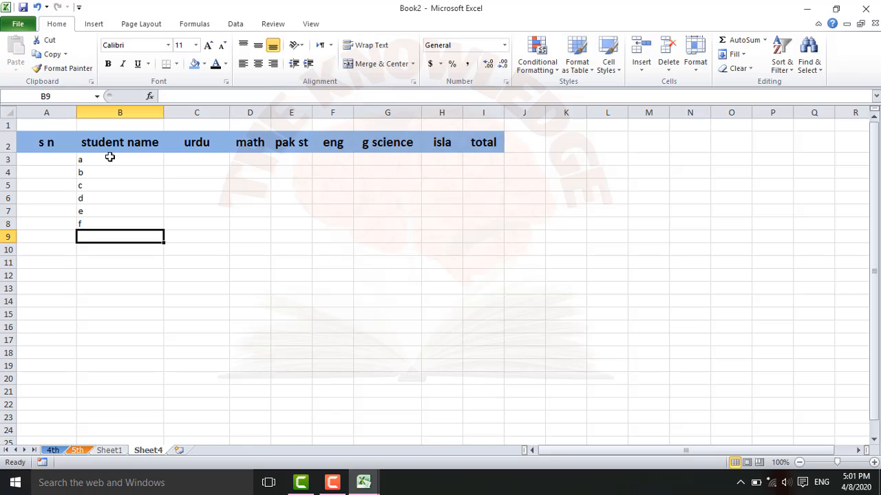
type("g")
key("Return")
type("h")
key("Return")
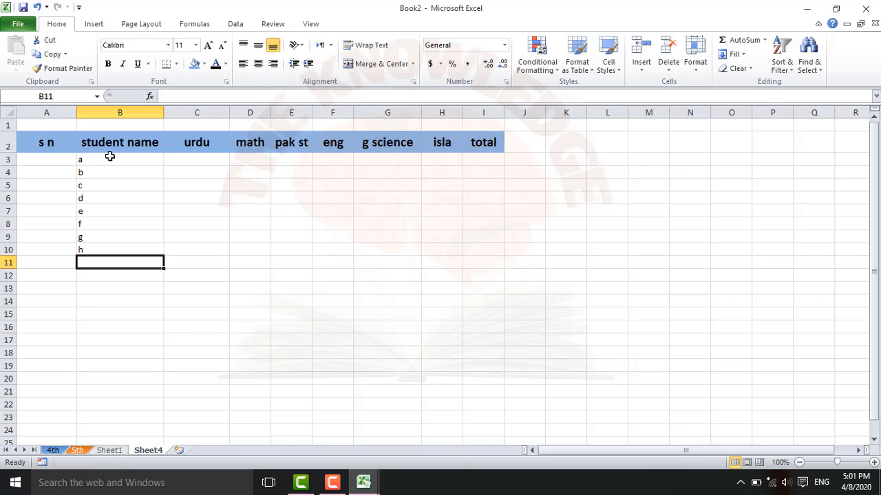
type("i")
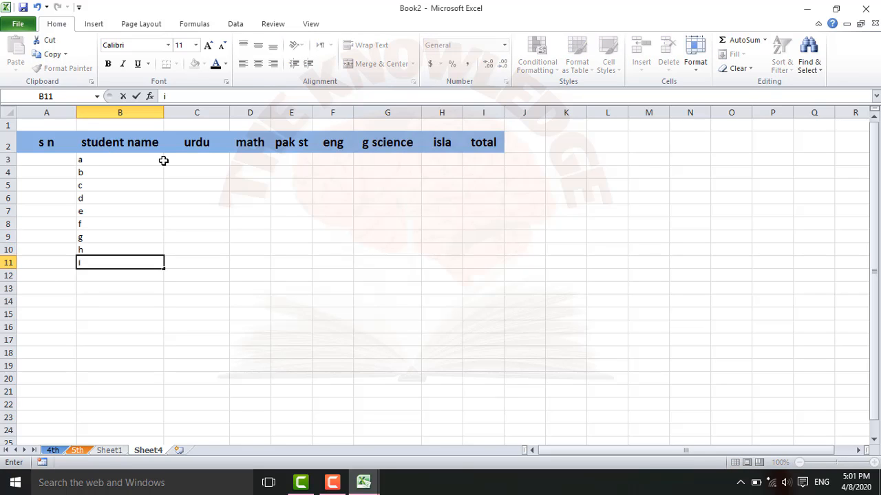
- Enter the urdu marks 10, 12, 14, 17, 18, 12, 13, 16 and 15 in cells C3 to C11
left_click(182, 162)
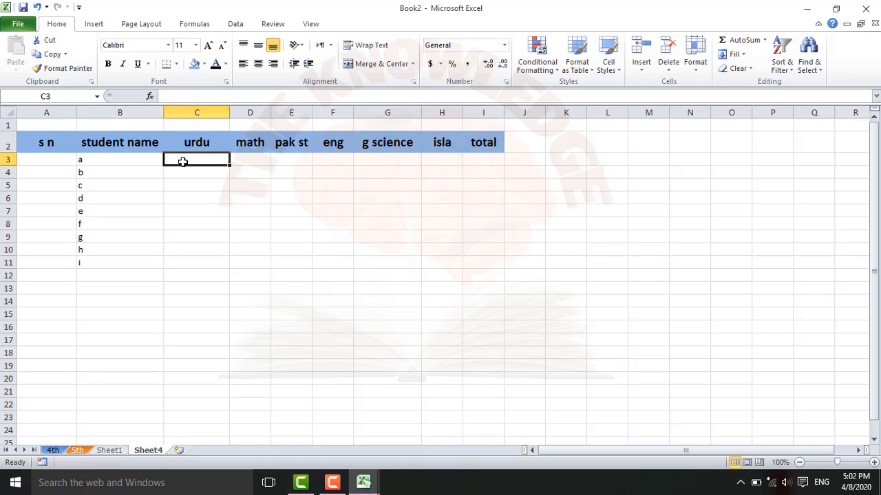
type("10")
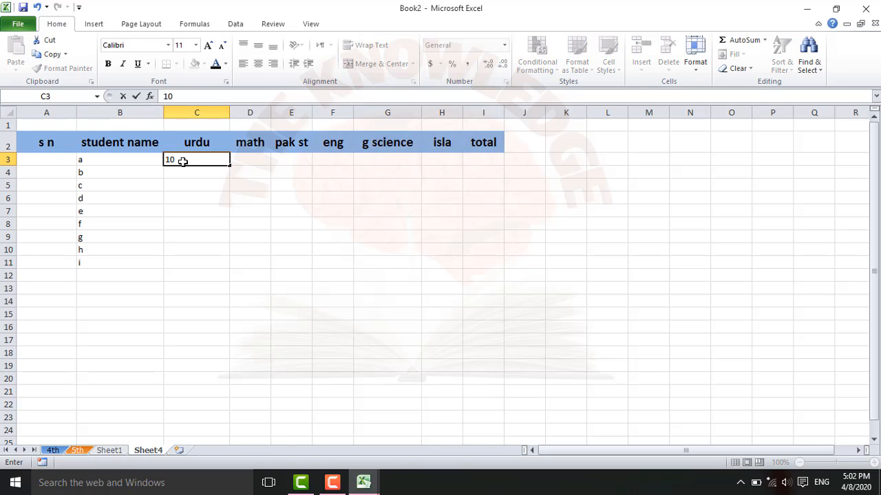
key("Return")
type("12")
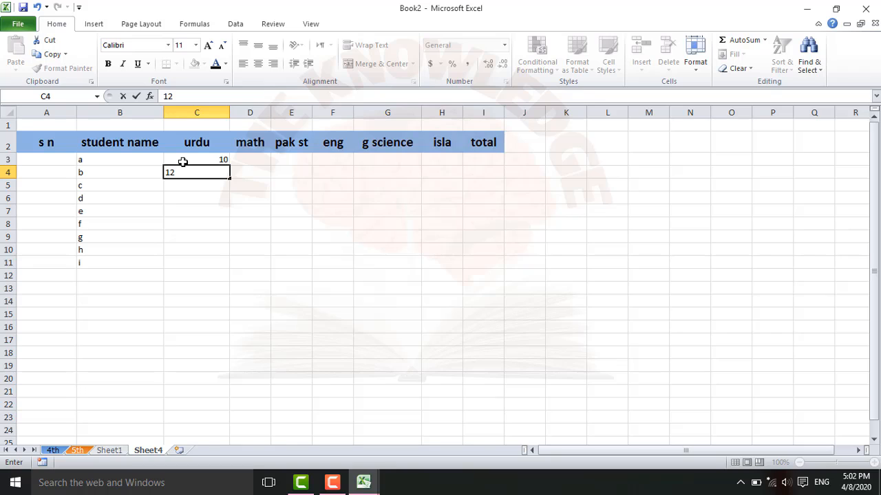
key("Return")
type("1")
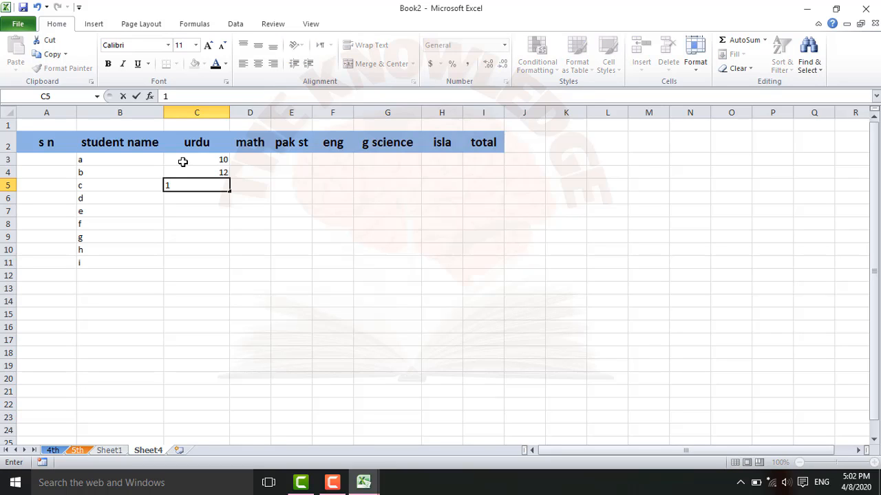
type("4")
key("Return")
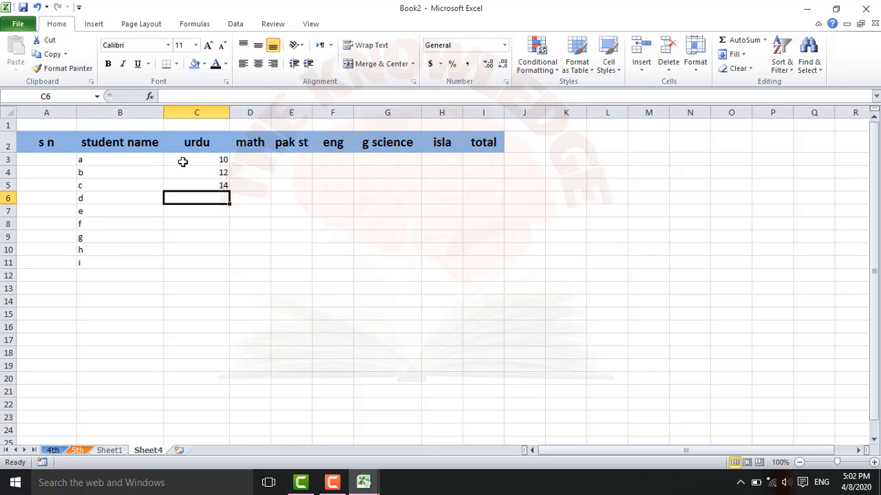
type("17")
key("Return")
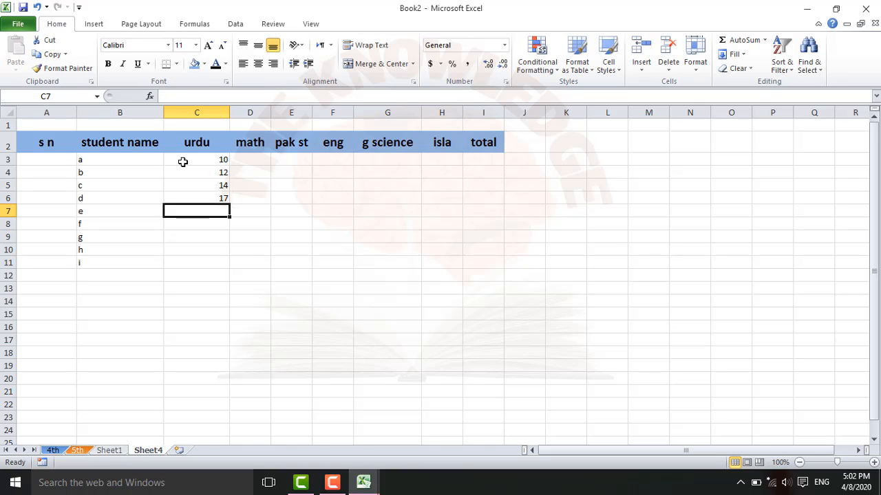
type("1")
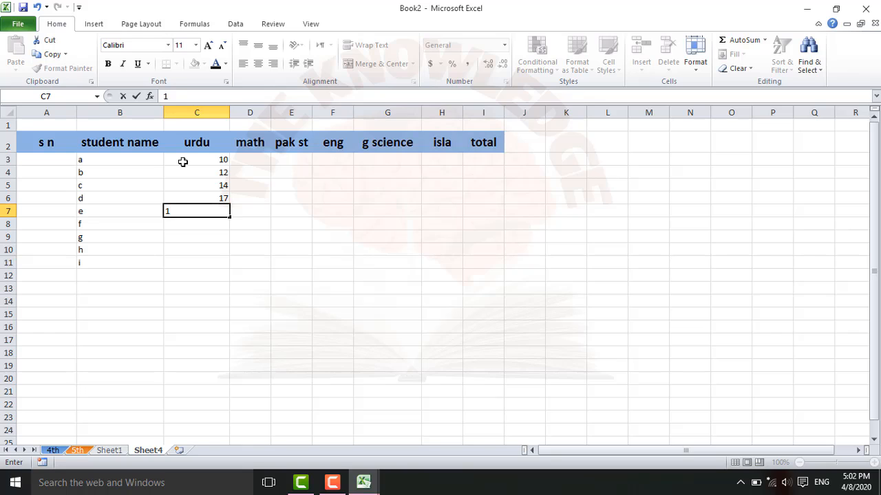
type("8")
key("Return")
type("12")
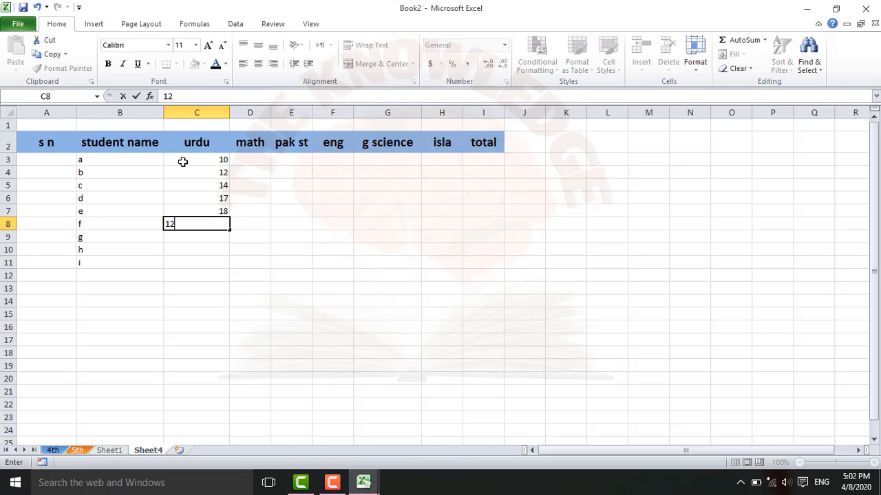
key("Return")
type("13")
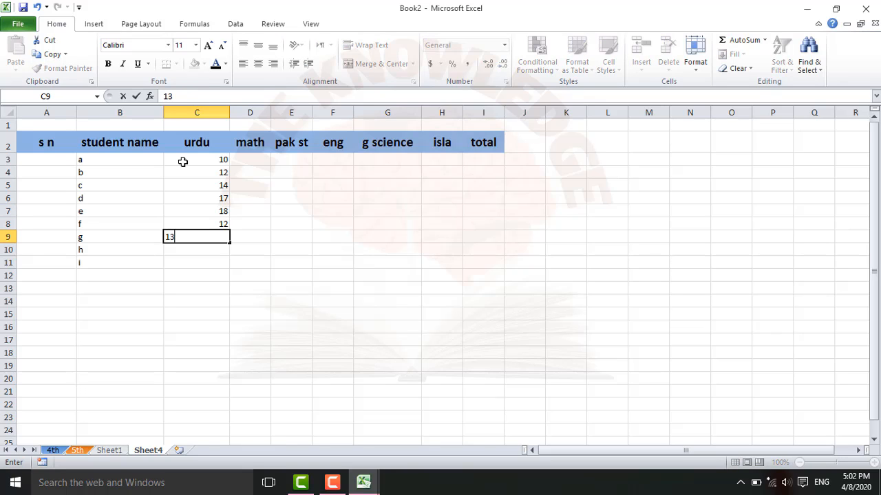
key("Return")
type("16")
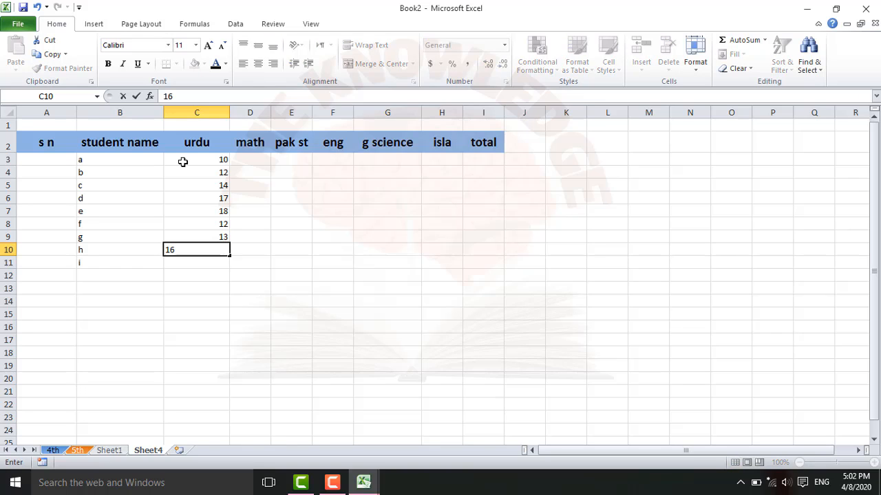
key("Return")
type("15")
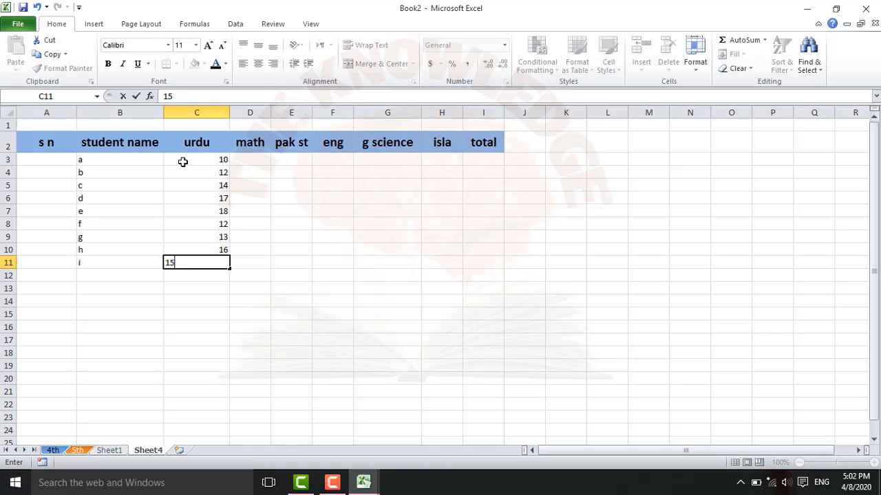
key("Right")
- Enter the math marks 20, 30, 46, 50, 40, 24, 33, 44 and 46 in cells D3 to D11
key("Up")
key("Up")
key("Up")
key("Up")
key("Up")
key("Up")
key("Up")
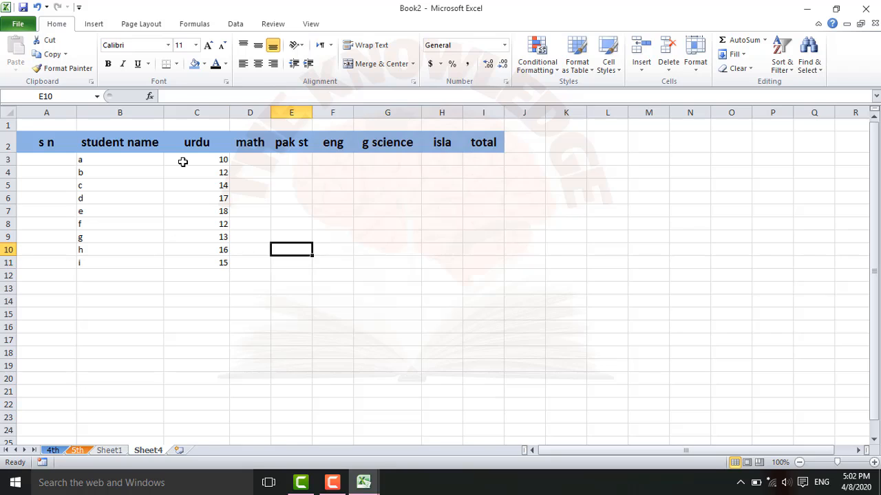
key("Left")
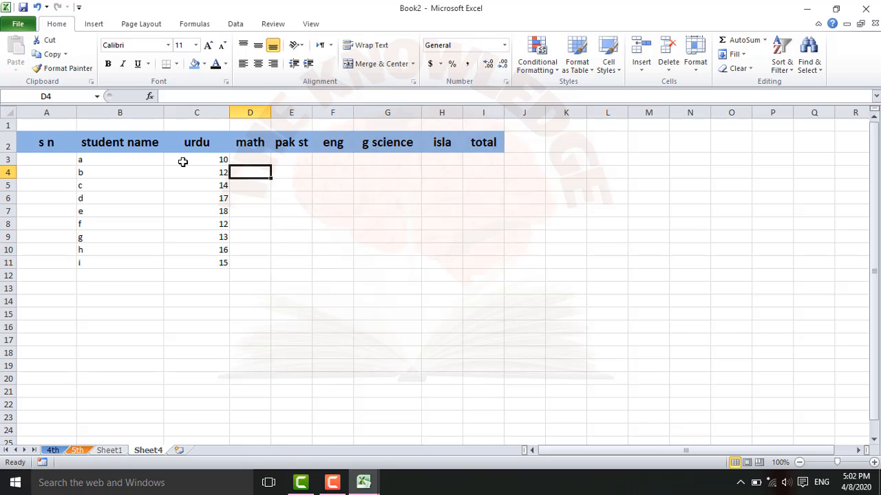
key("Up")
type("20")
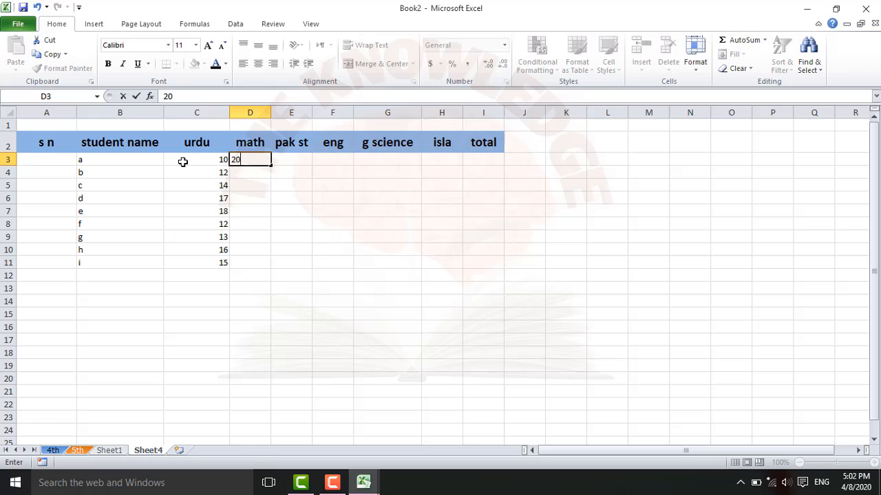
key("Return")
type("30")
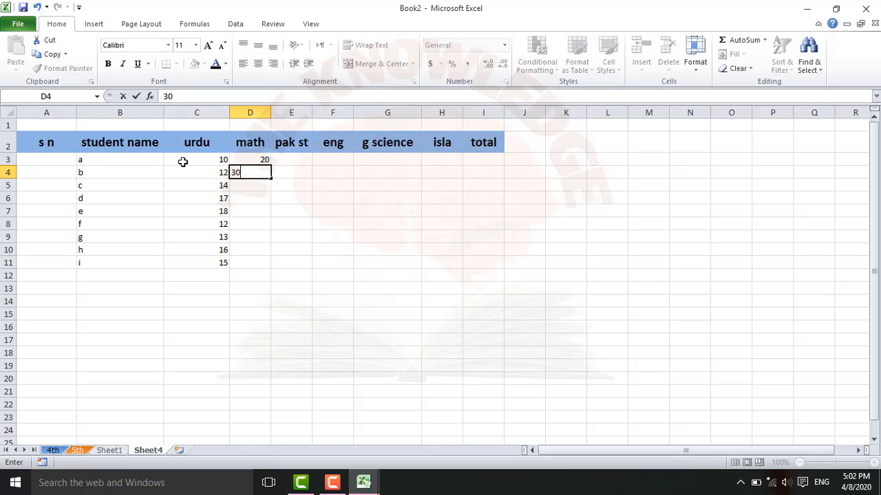
key("Return")
type("465")
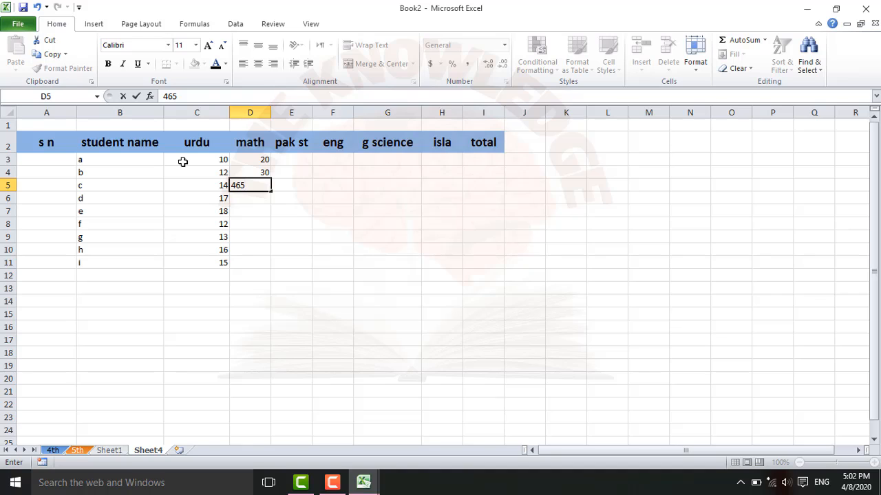
key("BackSpace")
key("Return")
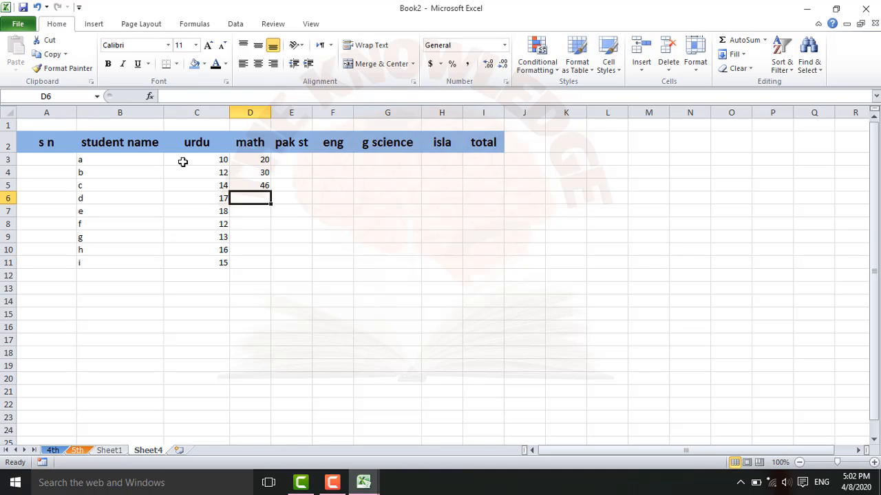
type("50")
key("Return")
type("4")
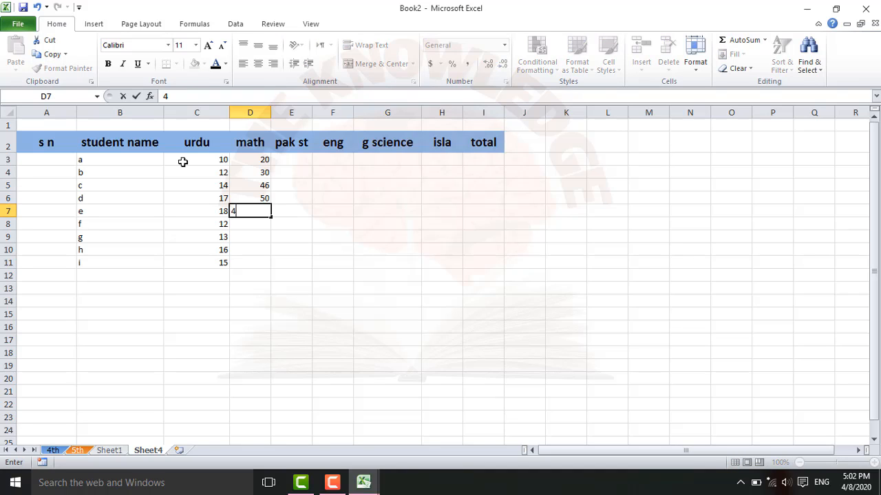
type("0")
key("Return")
type("2")
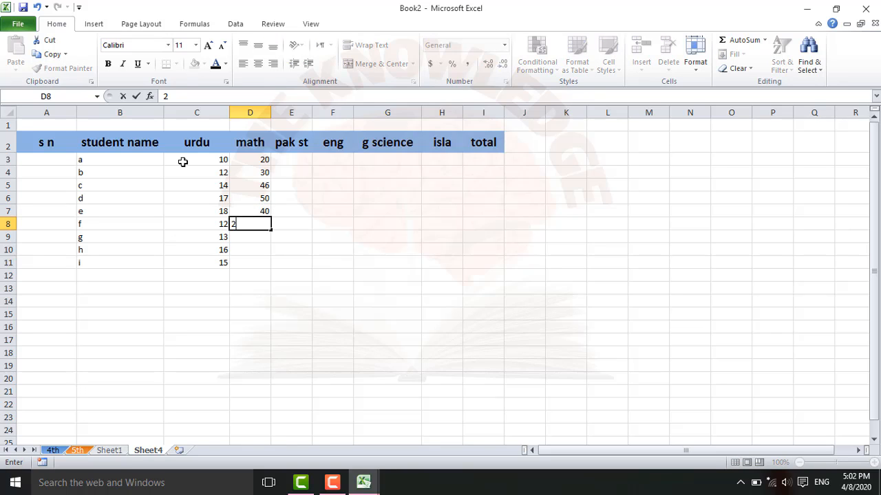
type("4")
key("Return")
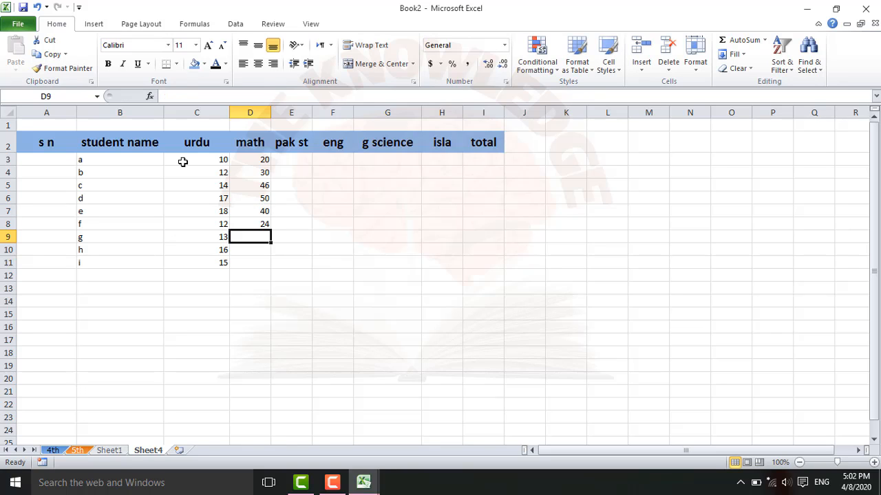
type("33")
key("Return")
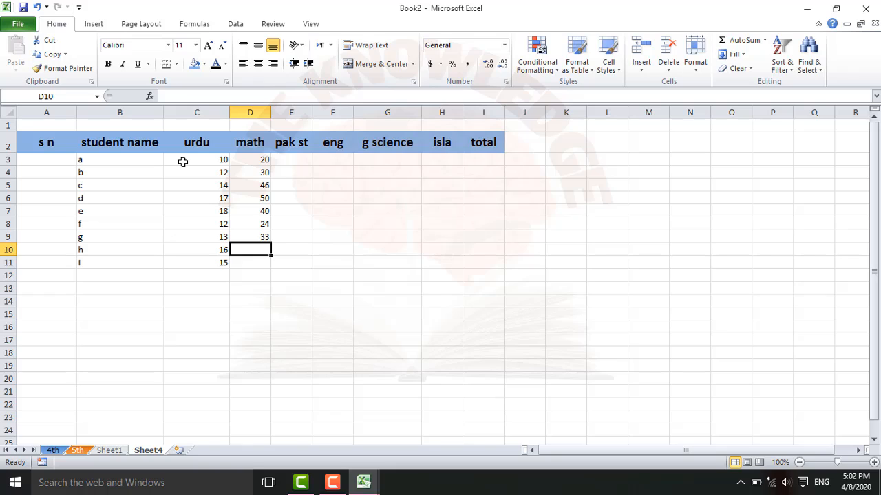
type("44")
key("Return")
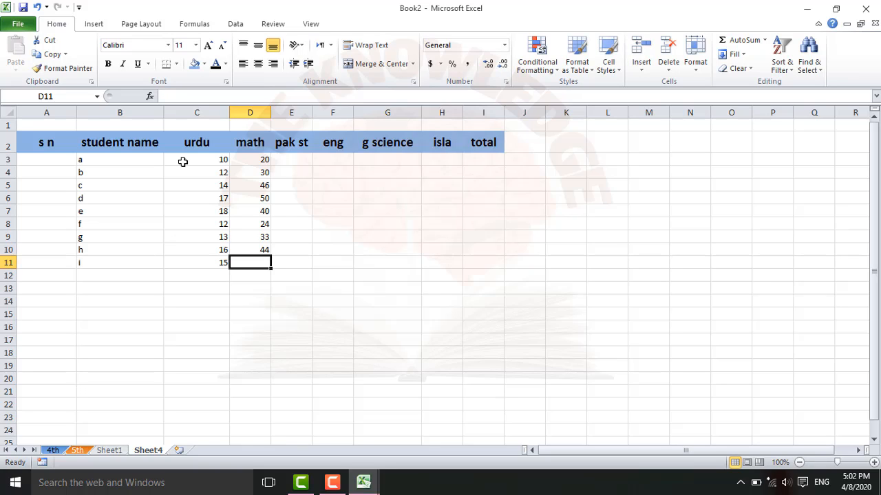
type("46")
key("Right")
- Enter the pak st marks 30, 33, 45, 45, 33, 43, 43, 43 and 43 in cells E3 to E11
key("Up")
key("Up")
key("Up")
key("Up")
key("Up")
key("Up")
key("Up")
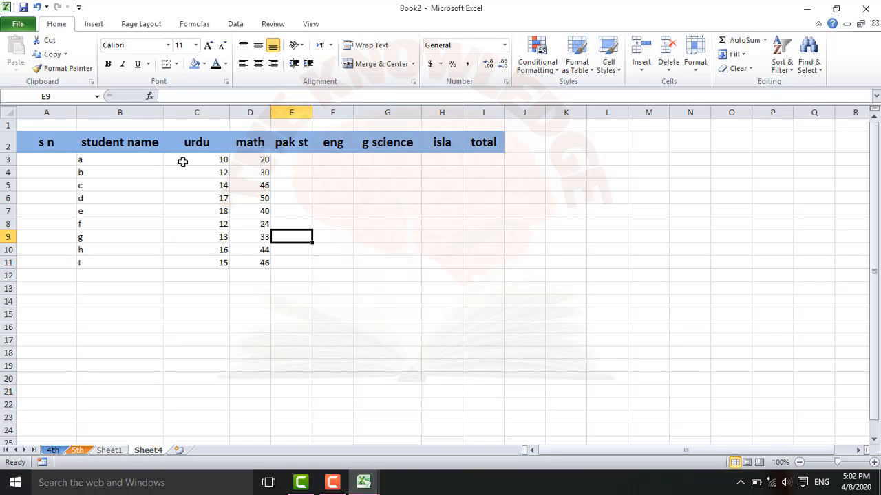
key("Up")
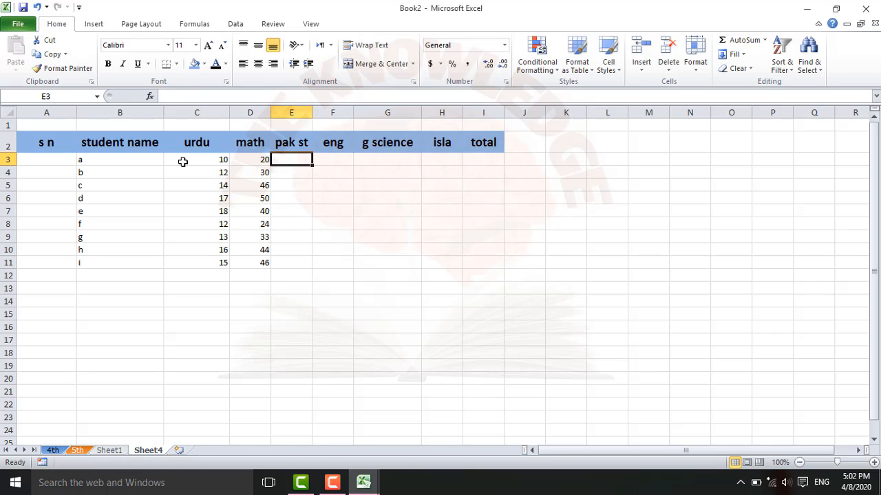
type("30")
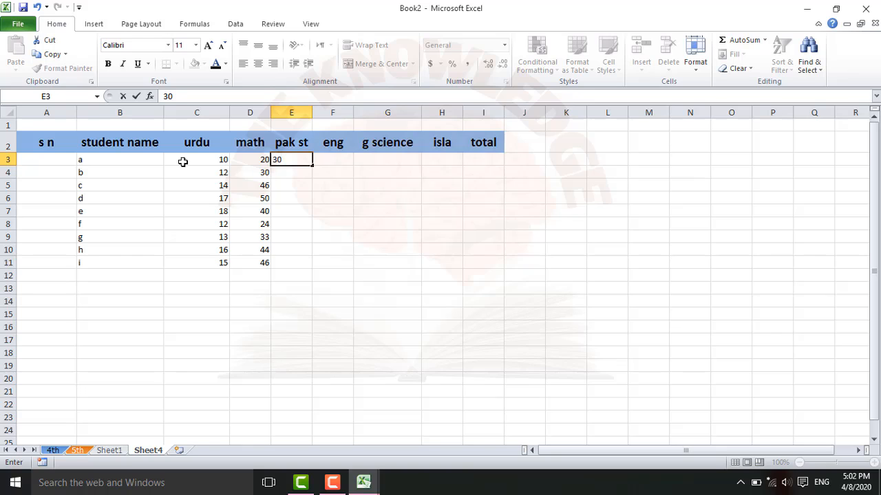
key("Return")
type("33")
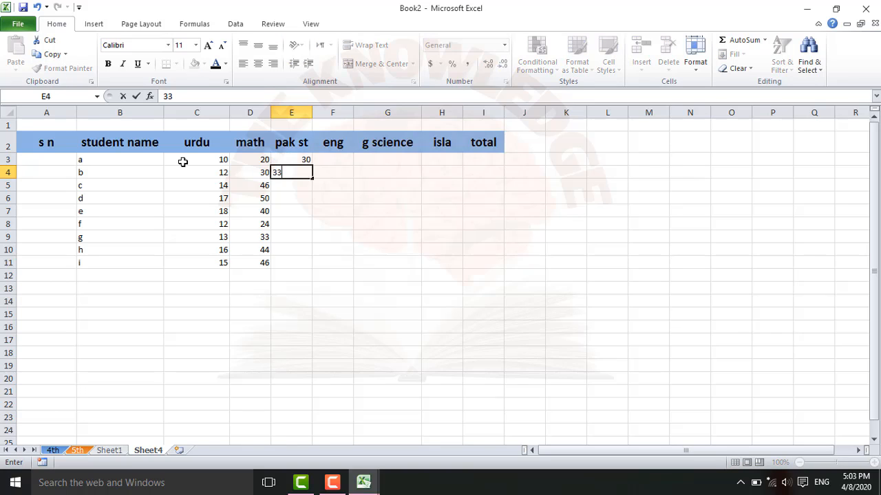
key("Return")
type("45")
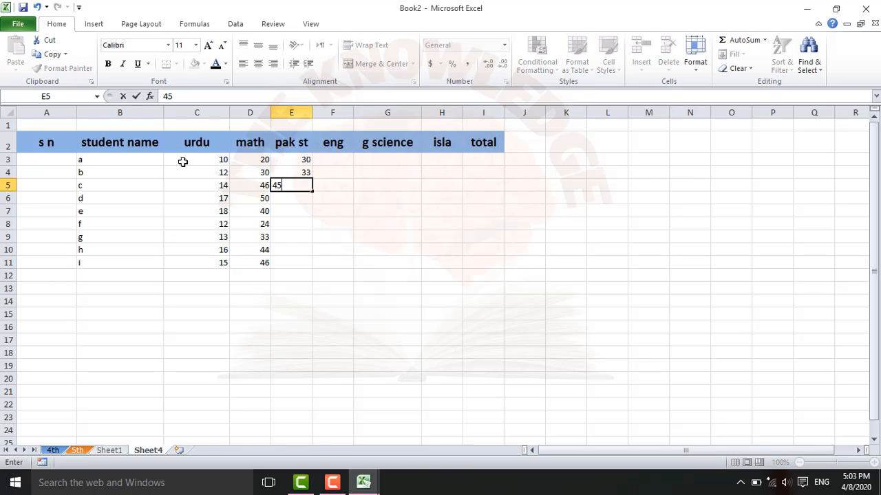
key("Return")
type("45")
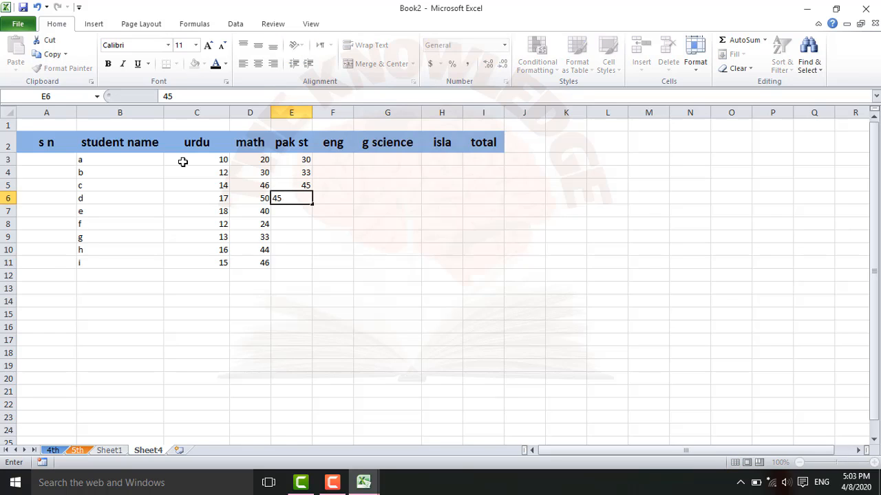
key("Return")
type("33")
key("Return")
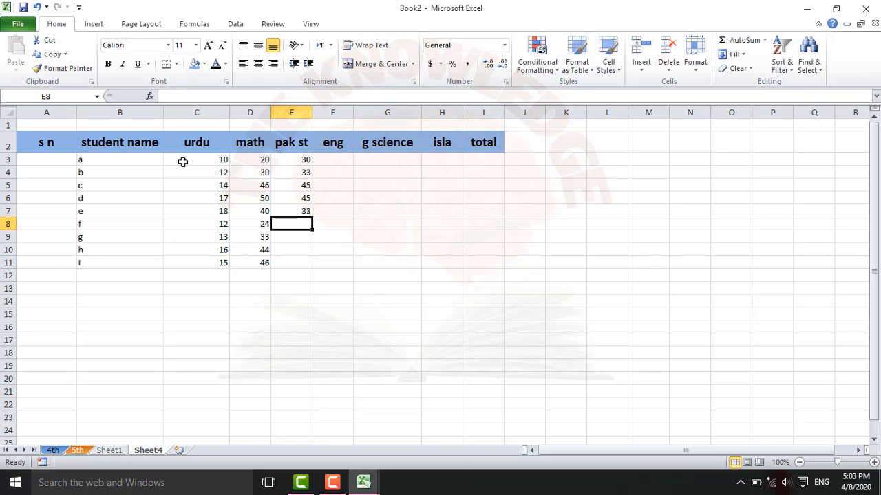
type("43")
key("Return")
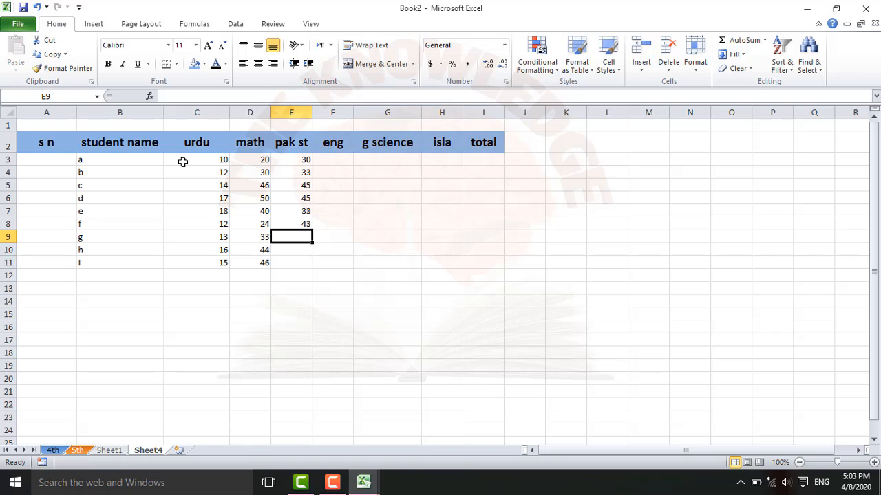
type("43")
key("Return")
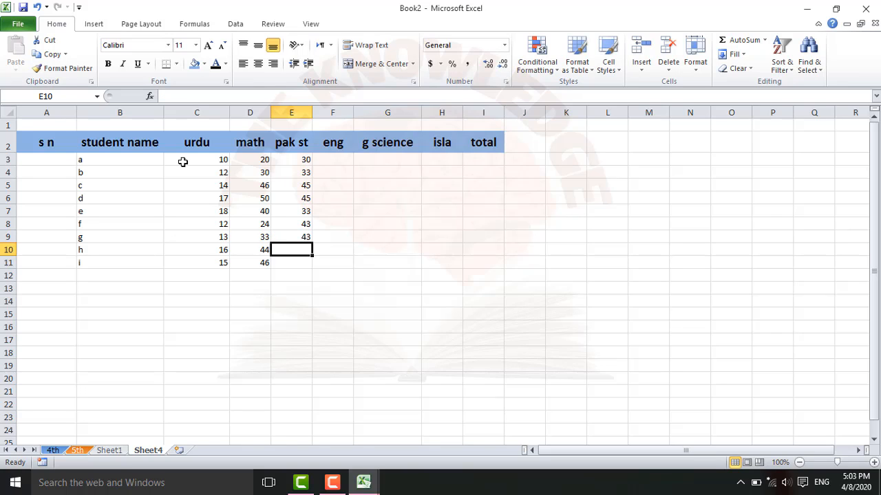
type("43")
key("Return")
type("4")
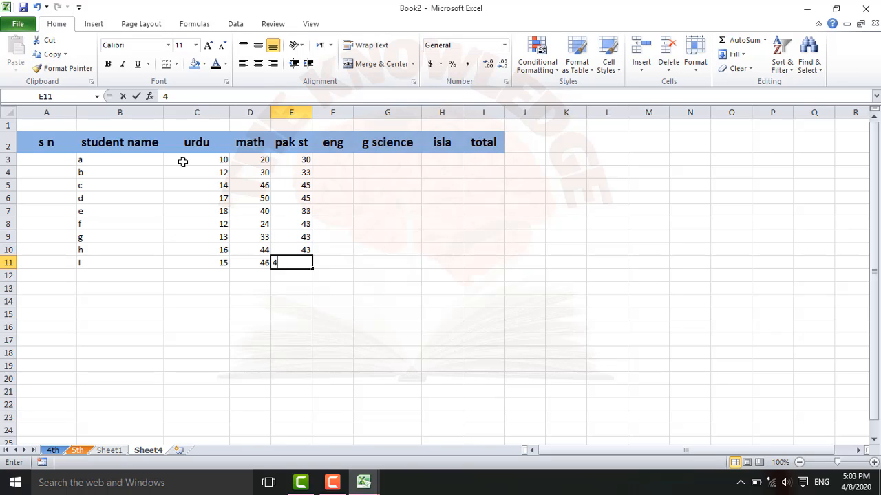
type("3")
key("Right")
- Enter the eng marks 23, 34, 23, 23, 23, 23, 23, 23 and 23 in cells F3 to F11
key("Up")
key("Up")
key("Up")
key("Up")
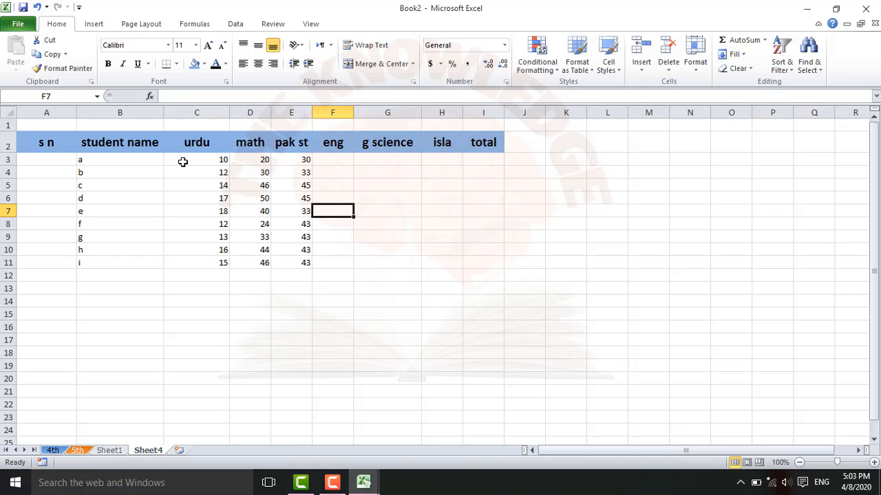
key("Up")
key("Up")
key("Up")
key("Up")
type("23")
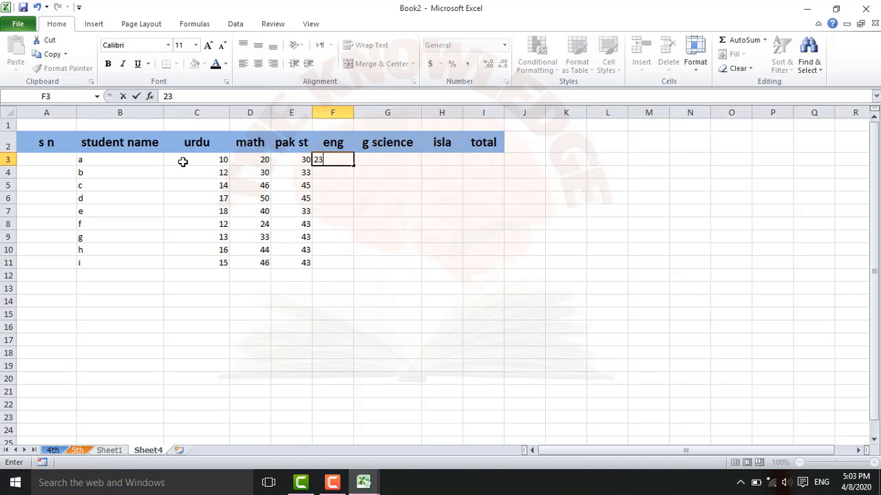
key("Return")
type("34")
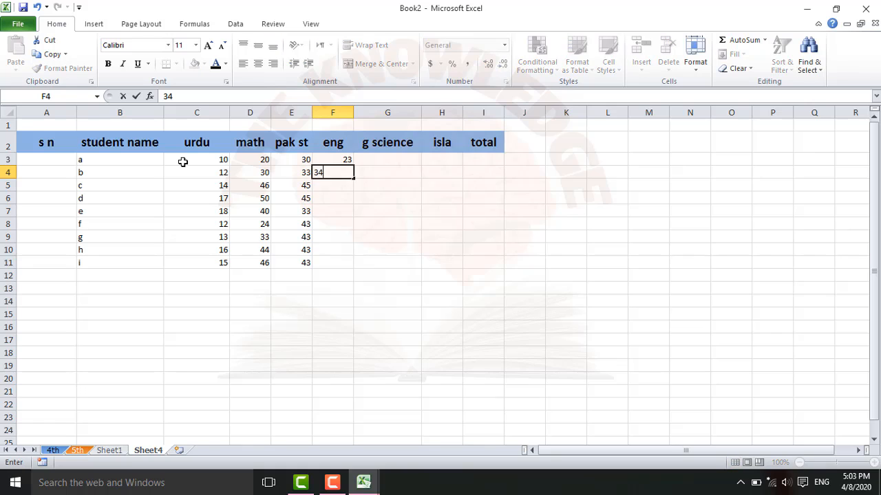
key("Return")
type("23")
key("Return")
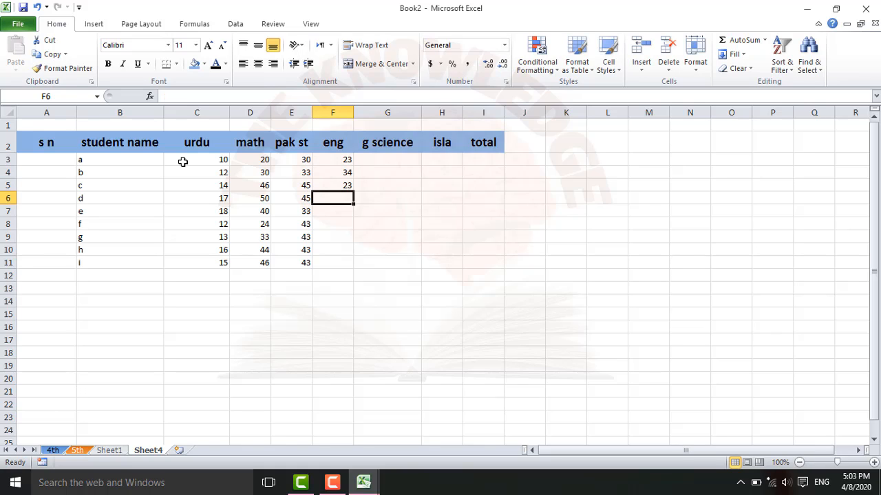
type("23")
key("Return")
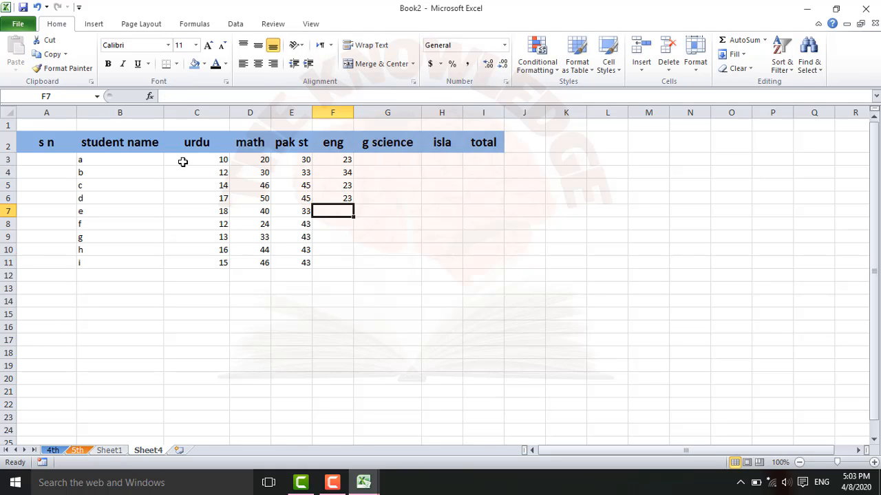
type("23")
key("Return")
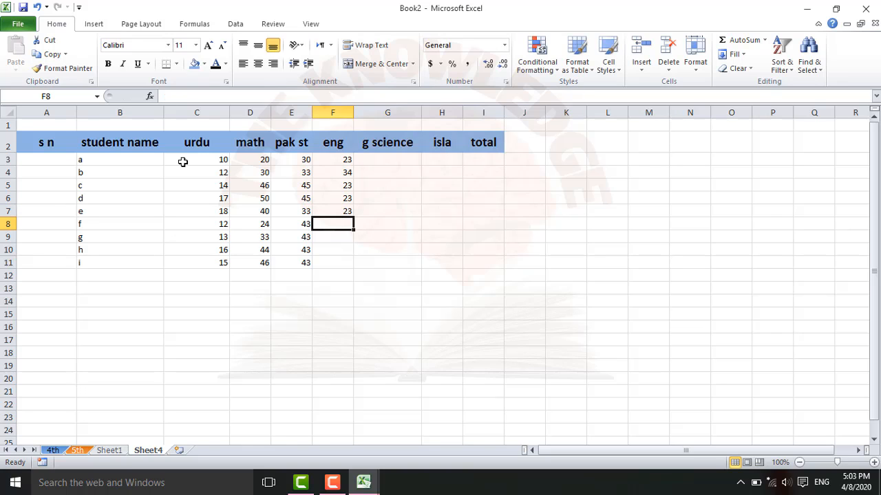
type("23")
key("Return")
type("23")
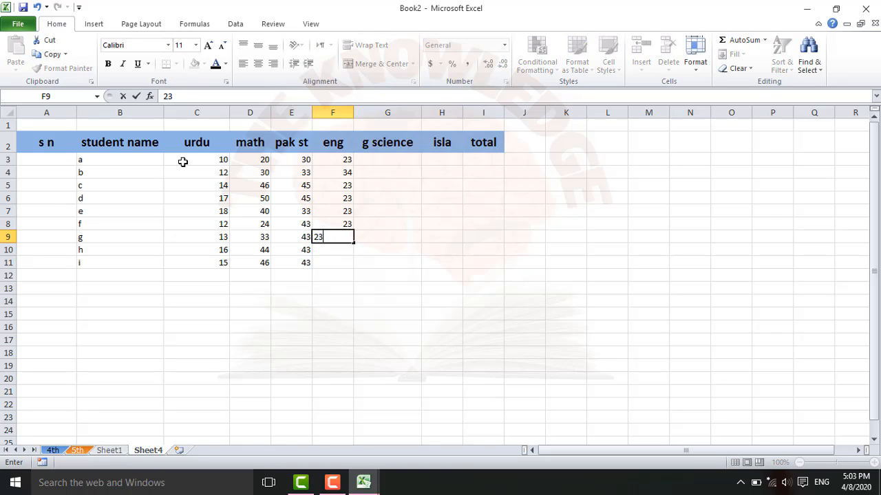
key("Return")
type("23")
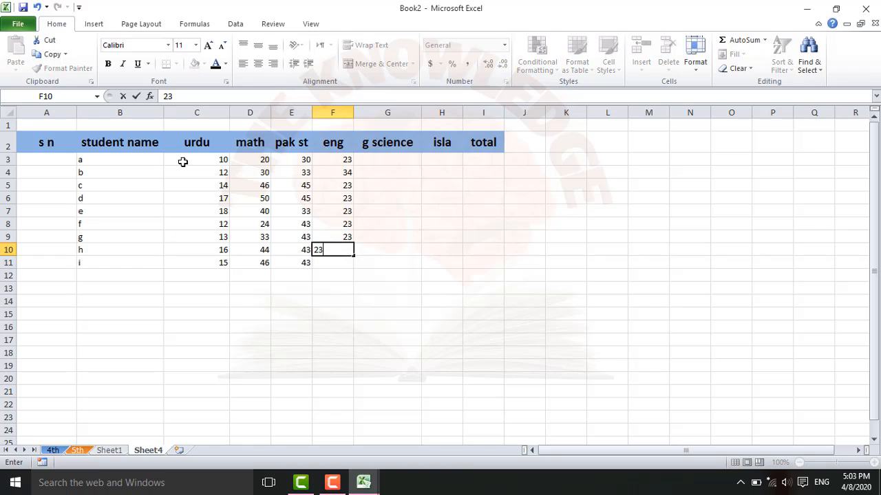
key("Return")
type("23")
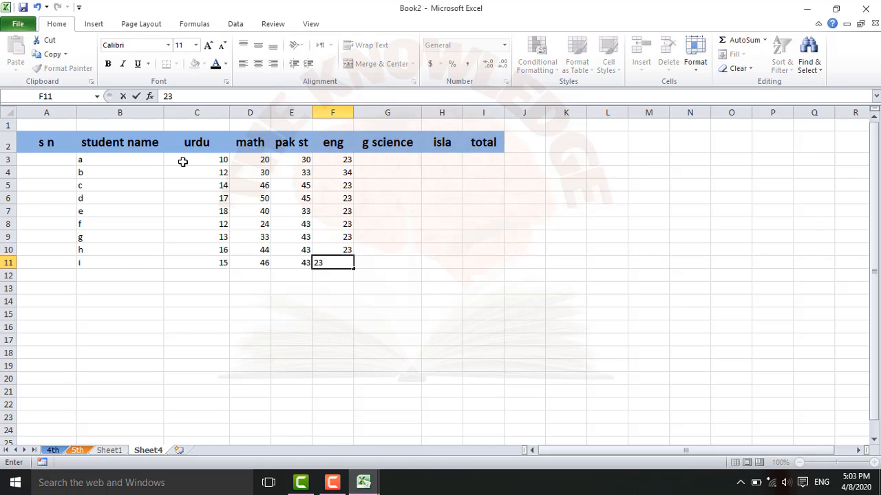
key("Return")
- Enter the g science marks 22, 33, 44, 22, 44, 33, 21, 44 and 33 in cells G3 to G11
key("Up")
key("Up")
key("Up")
key("Up")
key("Right")
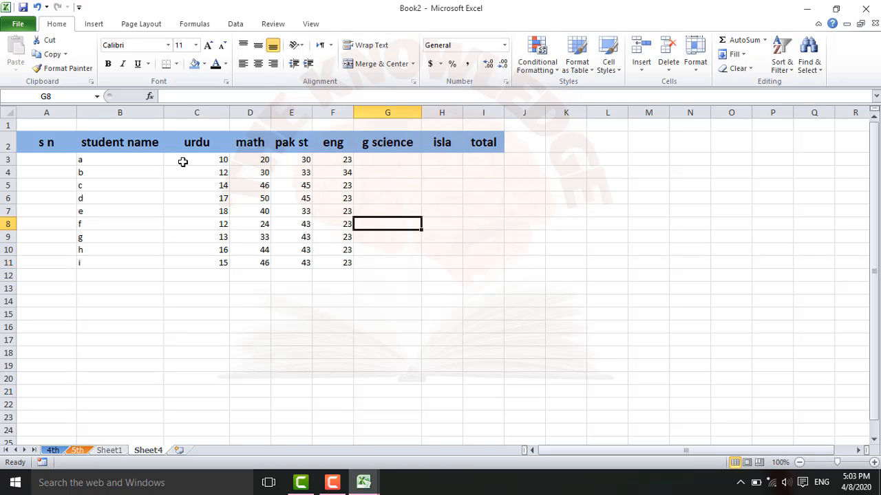
key("Up")
key("Up")
key("Up")
key("Up")
key("Up")
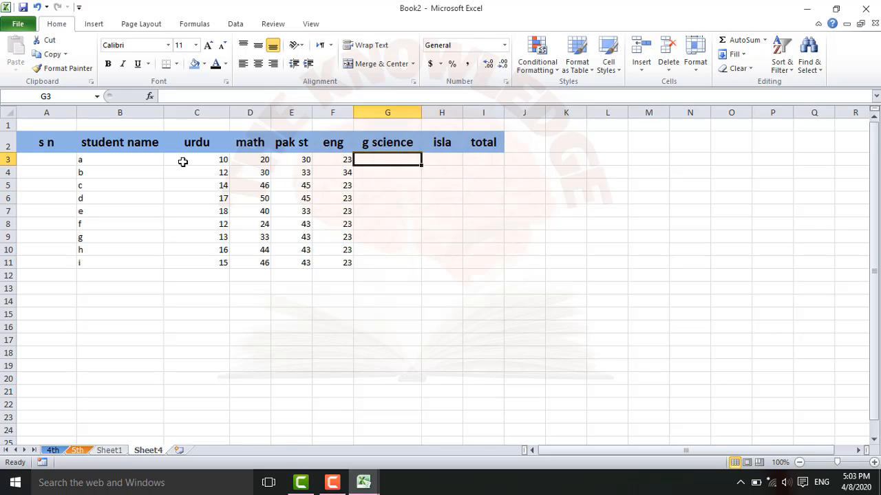
type("22")
key("Return")
type("33")
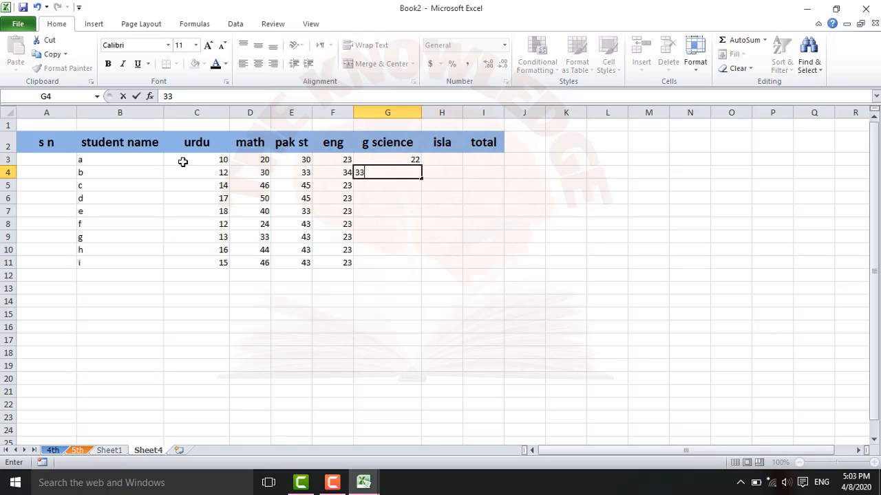
key("Return")
type("44")
key("Return")
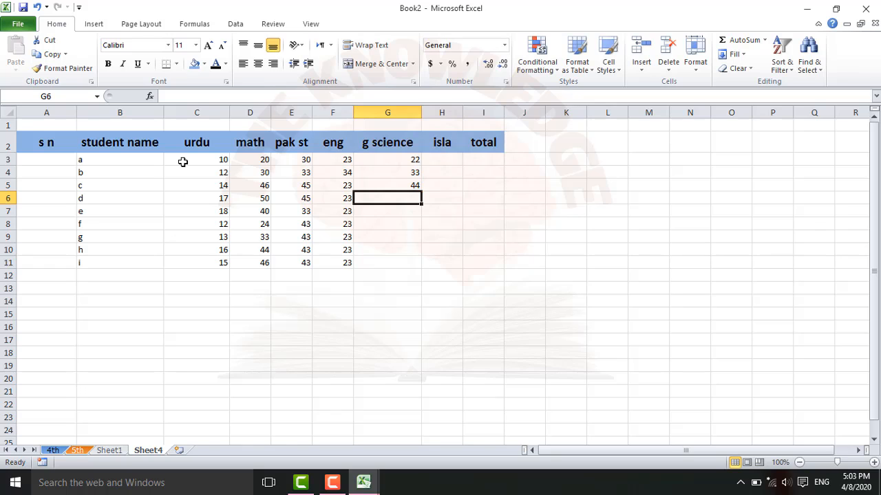
type("22")
key("Return")
type("44")
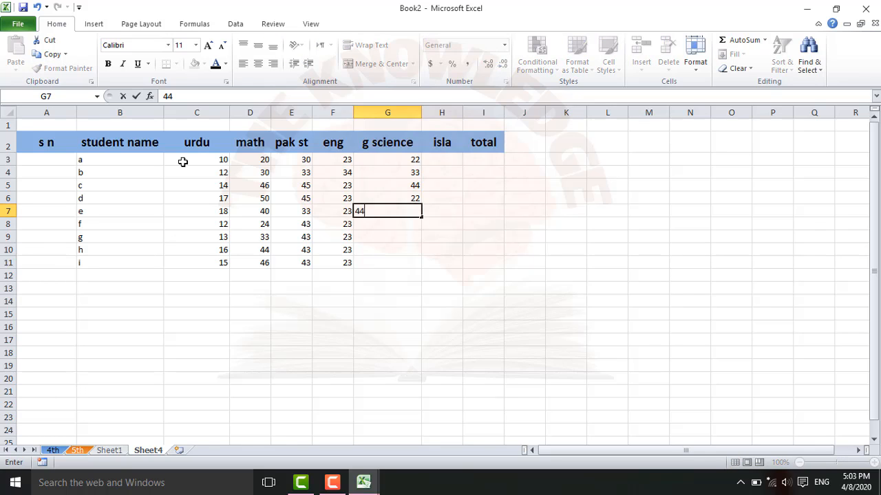
key("Return")
type("33")
key("Return")
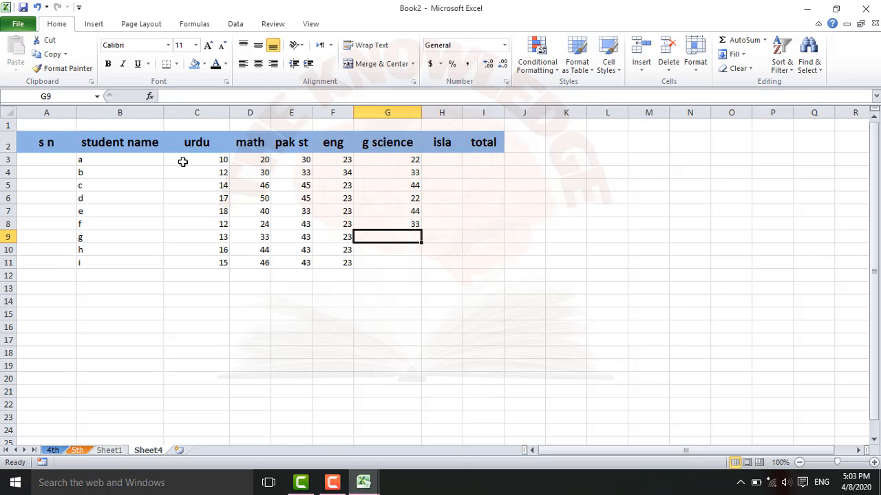
type("21")
key("Return")
type("44")
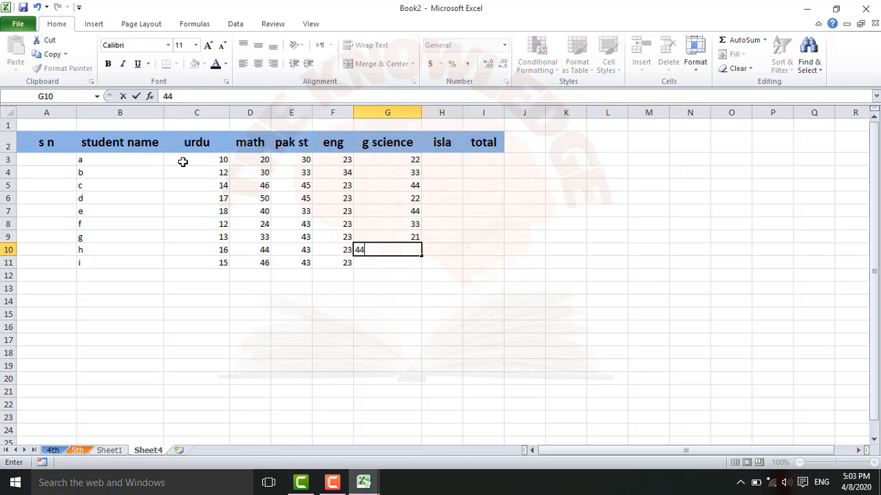
key("Return")
type("33")
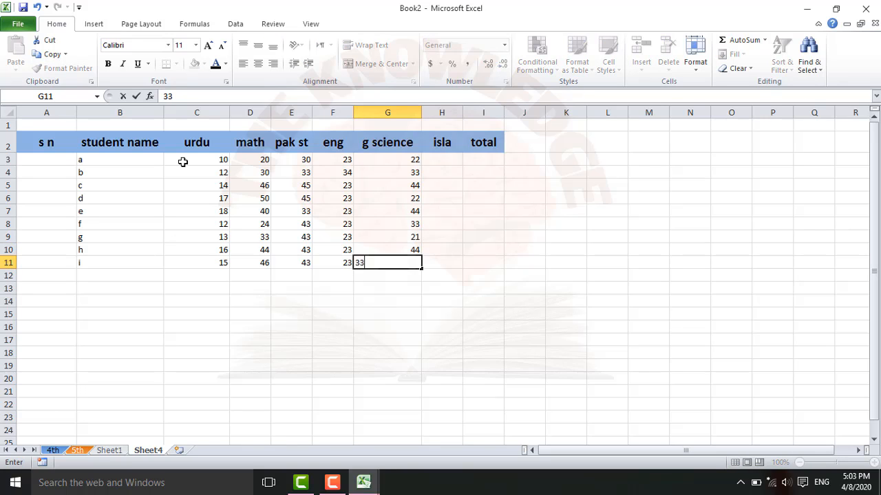
key("Tab")
- Enter the isla marks 44, 44, 44, 44, 33, 44, 44, 33 and 44 in cells H3 to H11
key("Up")
key("Up")
key("Up")
key("Up")
key("Up")
key("Up")
key("Up")
key("Up")
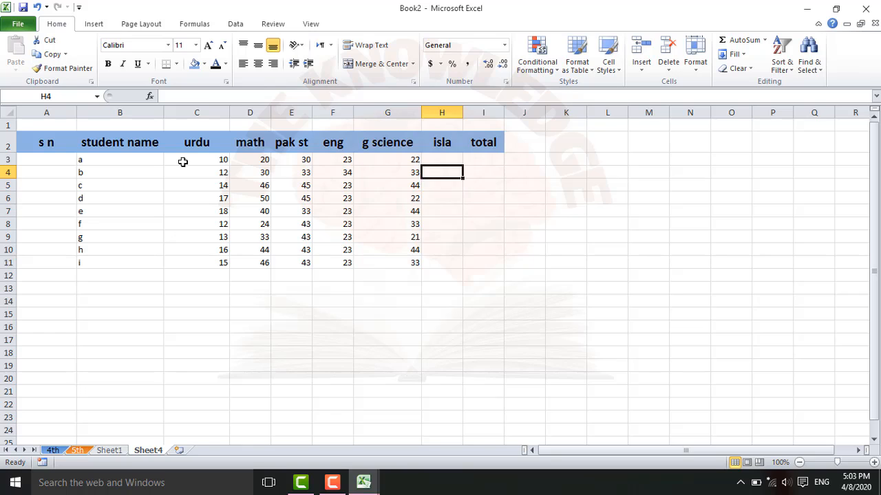
type("44")
key("Return")
type("44")
key("Return")
type("44")
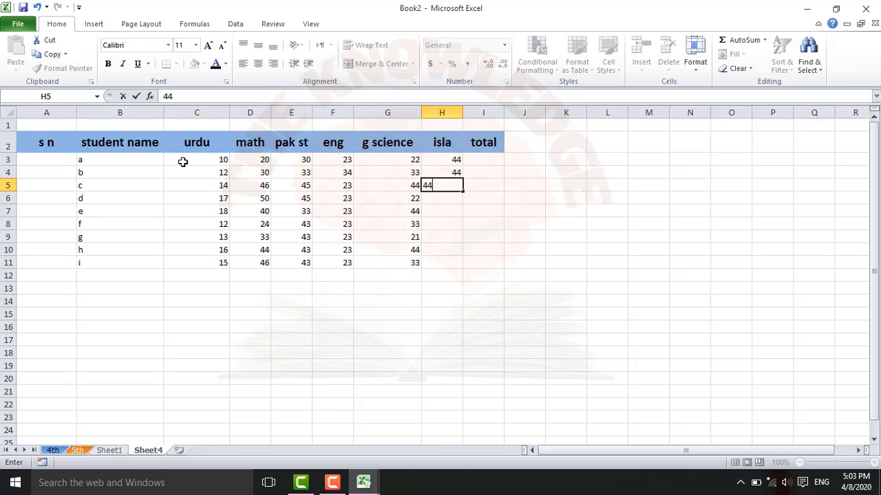
key("Return")
type("44")
key("Return")
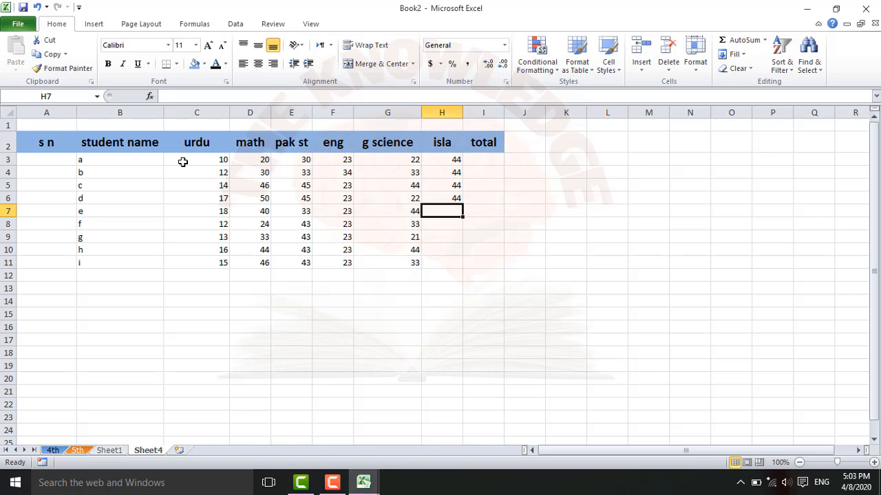
type("33")
key("Return")
type("44")
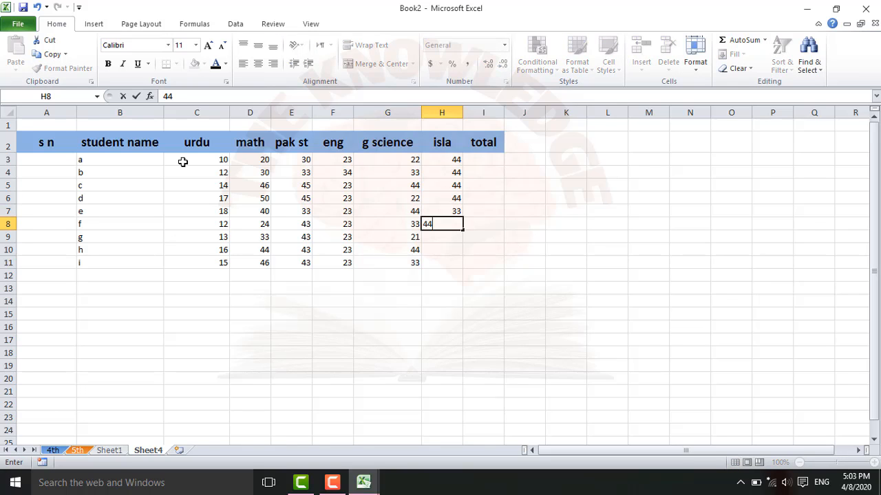
key("Return")
type("44")
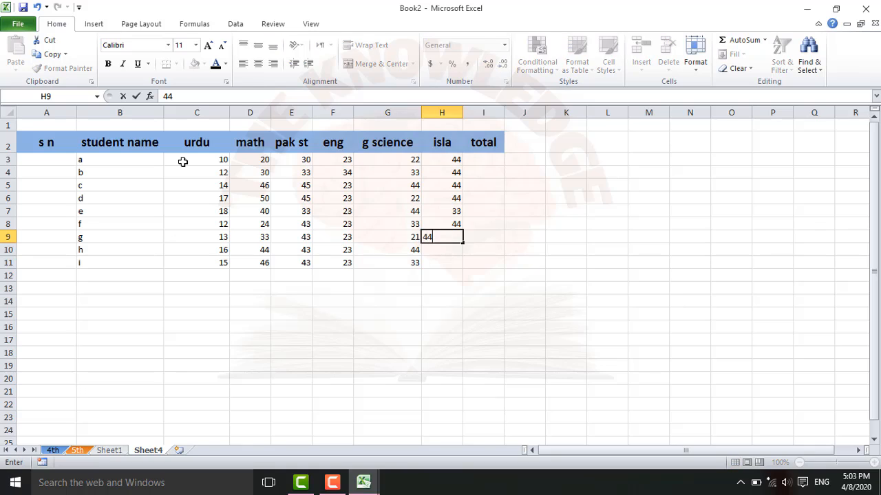
key("Return")
type("33")
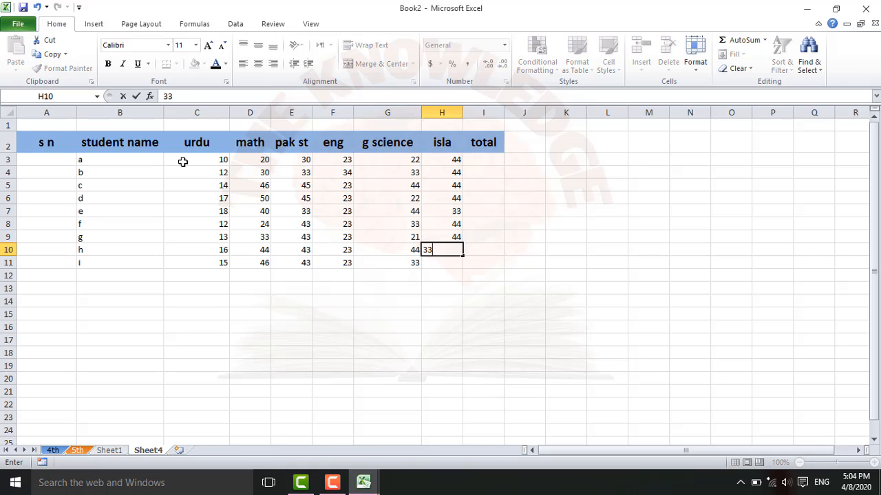
key("Left")
key("Down")
key("Right")
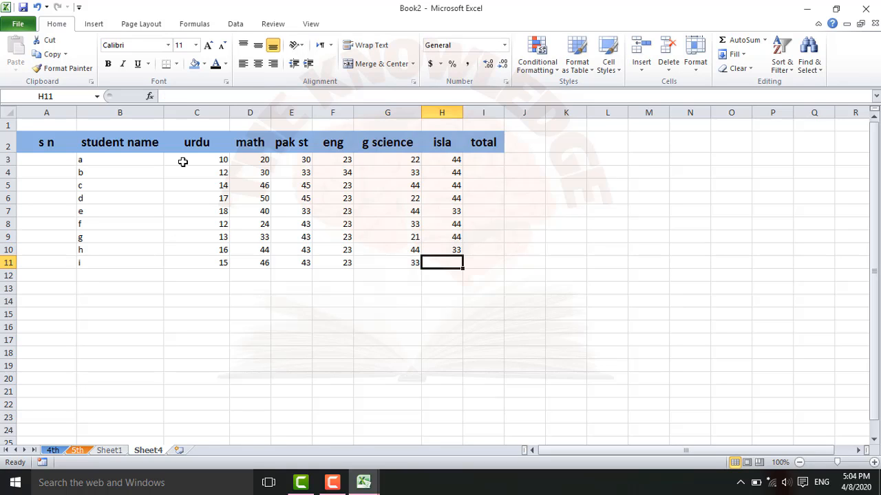
type("44")
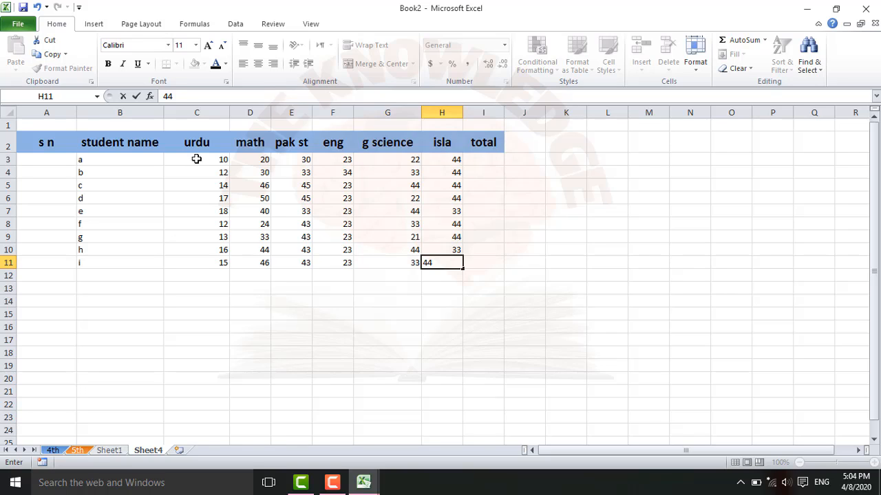
left_click(340, 215)
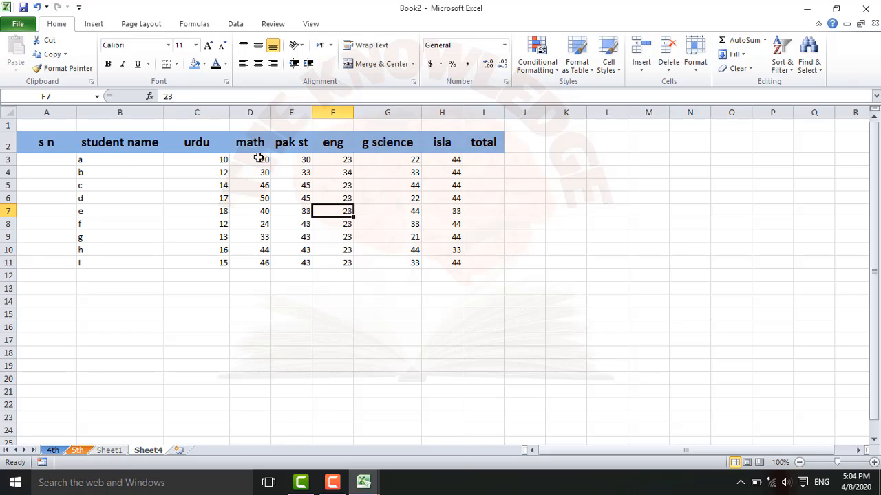
left_click(475, 160)
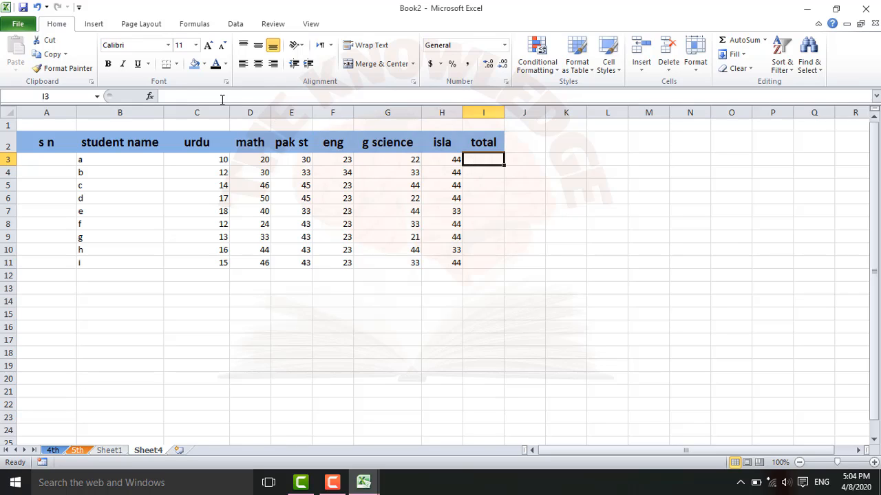
left_click(185, 96)
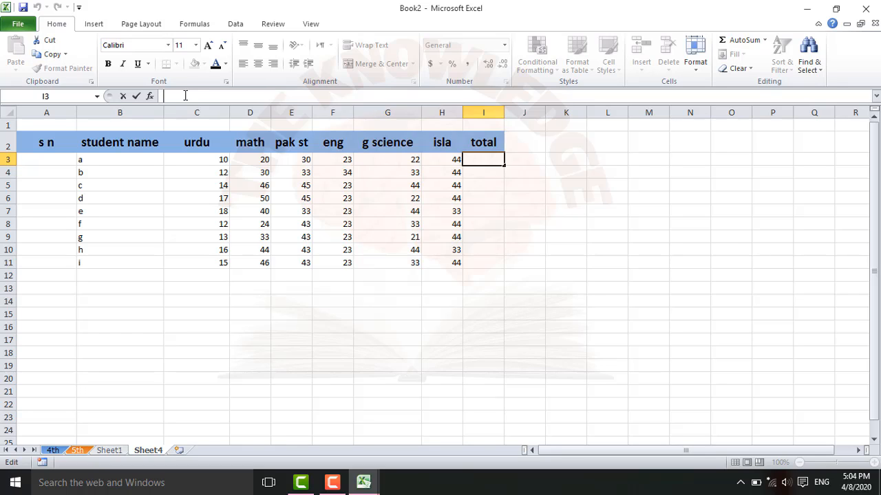
type("=")
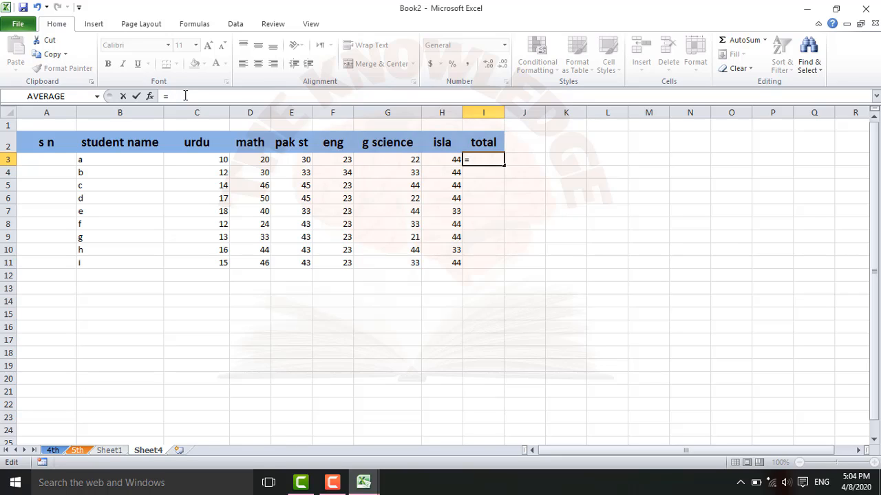
left_click(97, 97)
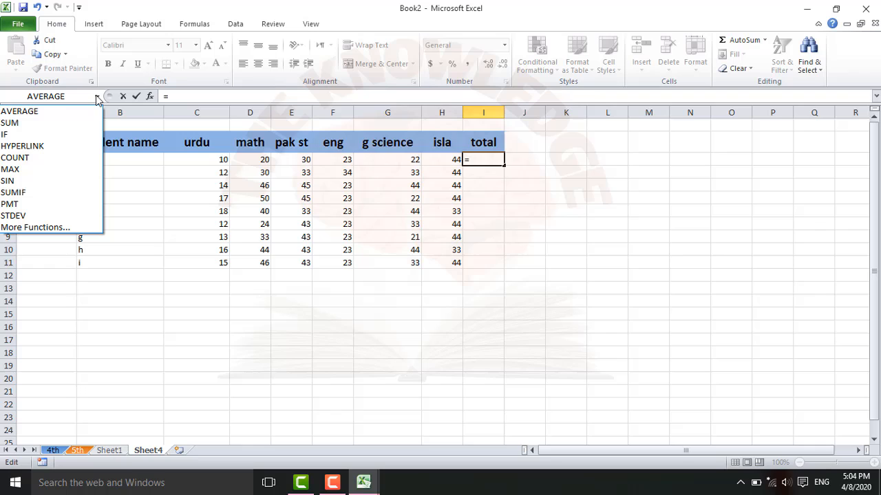
left_click(27, 127)
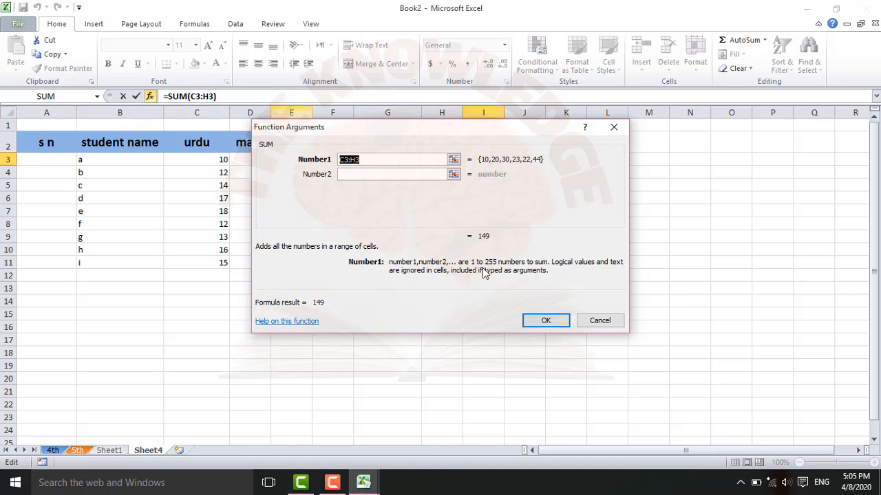
left_click(599, 320)
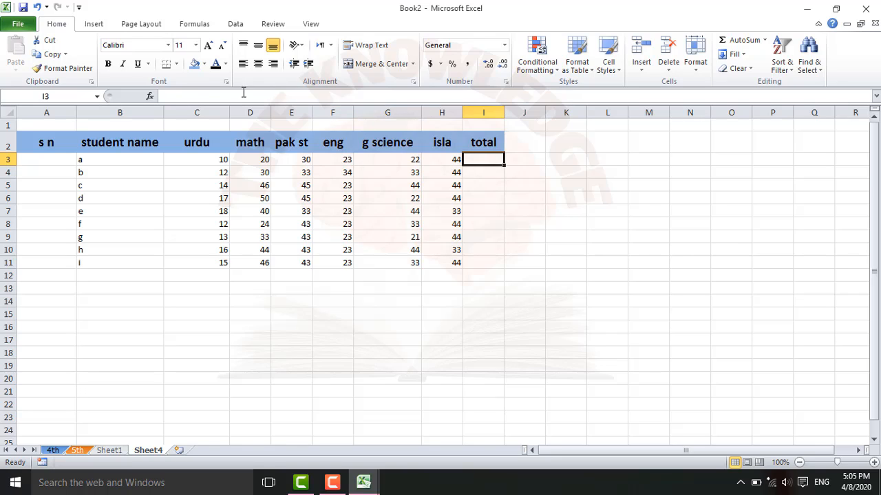
left_click(176, 97)
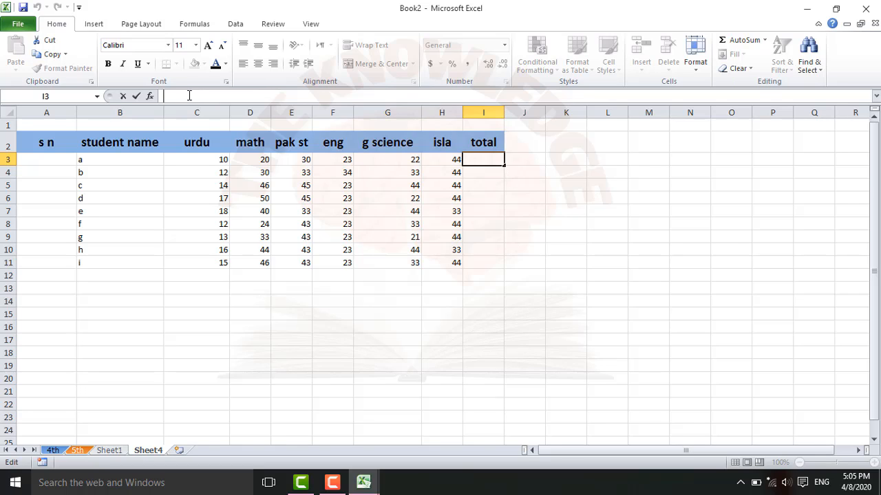
type("=")
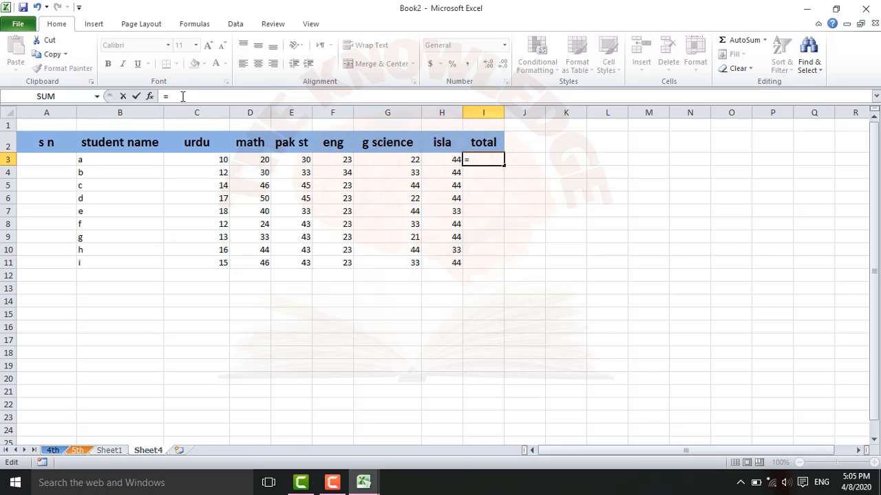
key("BackSpace")
type("a")
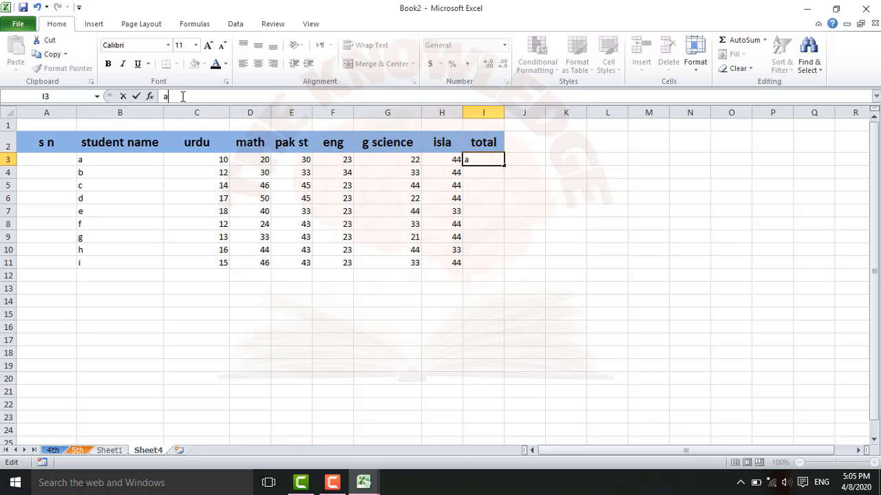
type("sdfg")
key("BackSpace")
key("BackSpace")
key("BackSpace")
key("BackSpace")
key("BackSpace")
- Look through the AutoSum functions and the Insert Function list of recently used functions, and close it without inserting anything
left_click(196, 26)
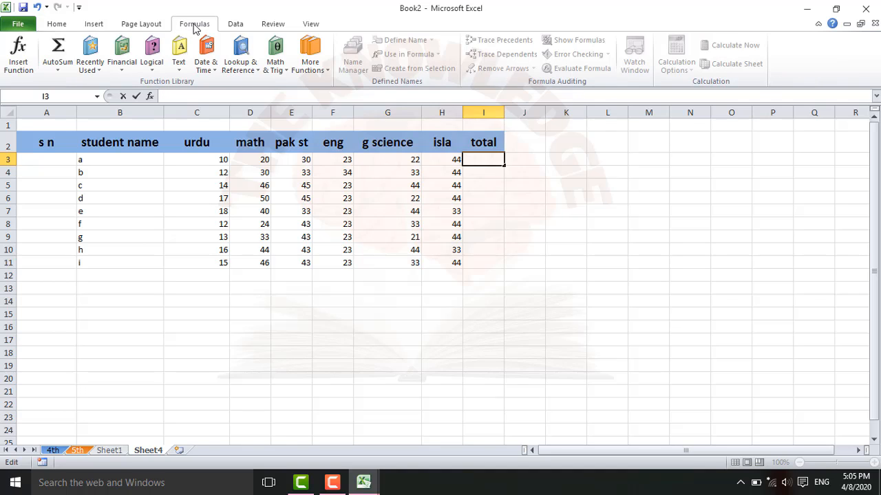
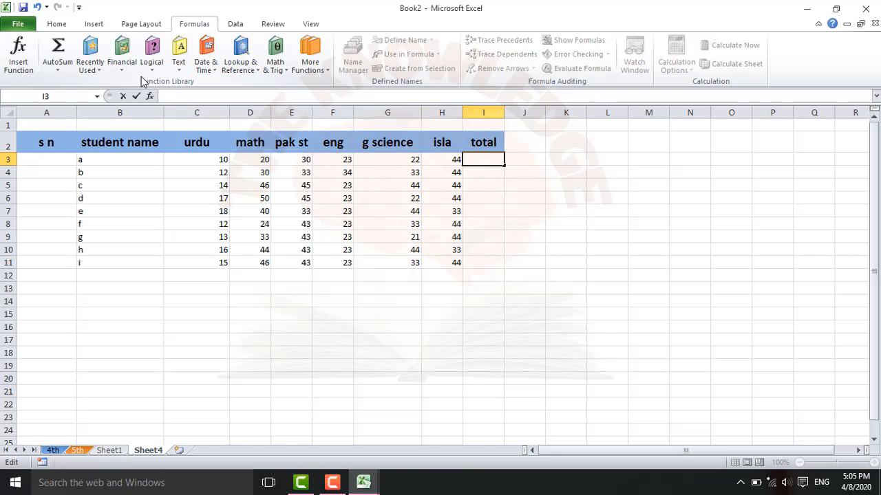
left_click(56, 71)
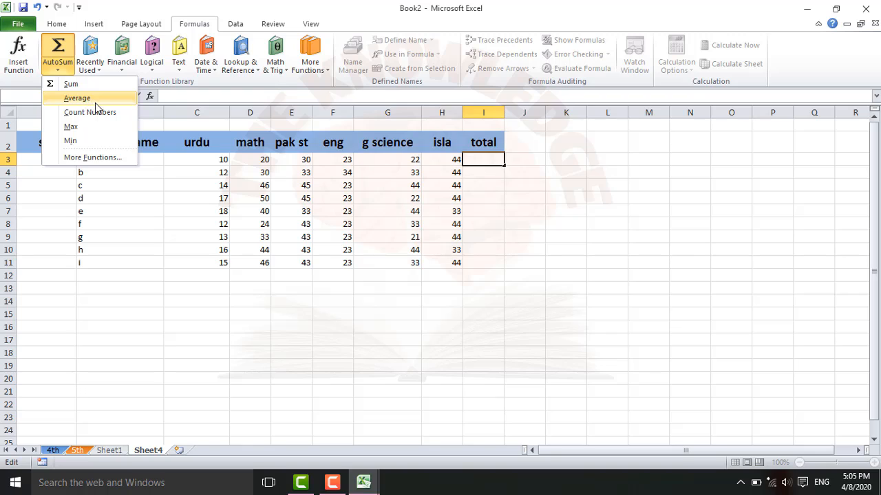
left_click(96, 164)
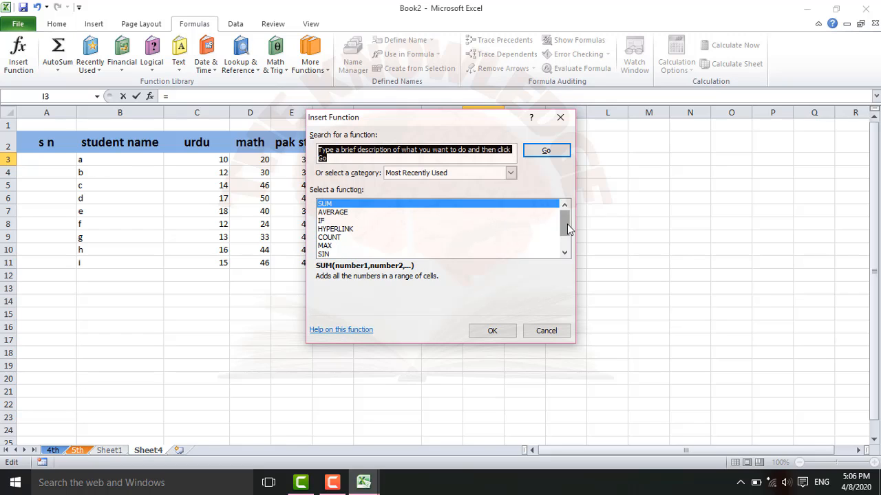
mouse_move(569, 230)
left_mouse_down()
mouse_move(568, 251)
mouse_move(564, 218)
left_mouse_up()
left_click(544, 332)
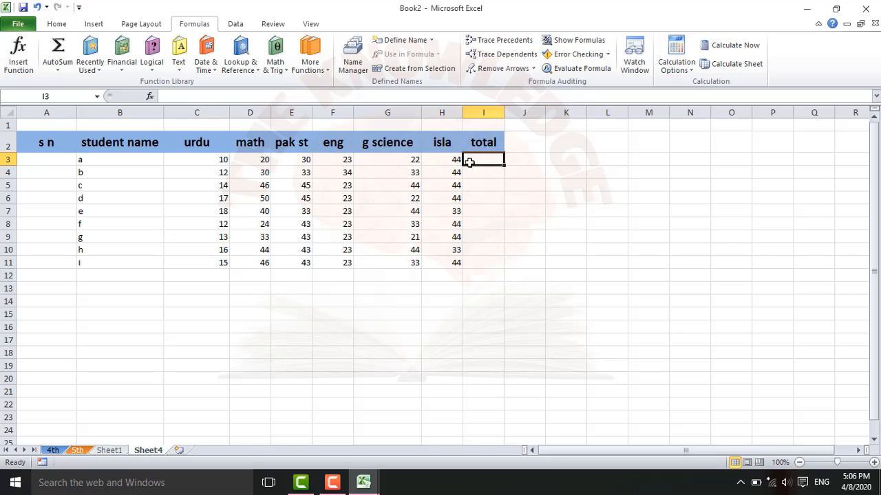
- Try to total student a's marks in cell I3 with the direct range reference =C3:H3
left_click(174, 97)
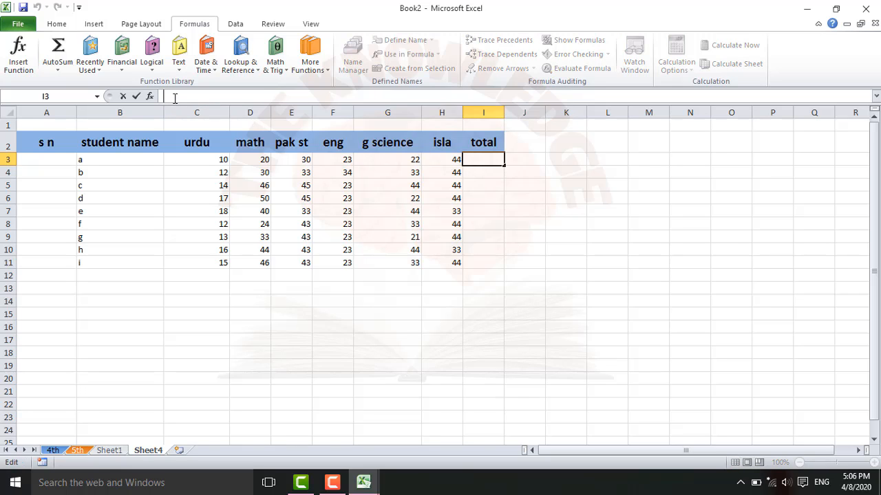
type("=")
left_click(223, 160)
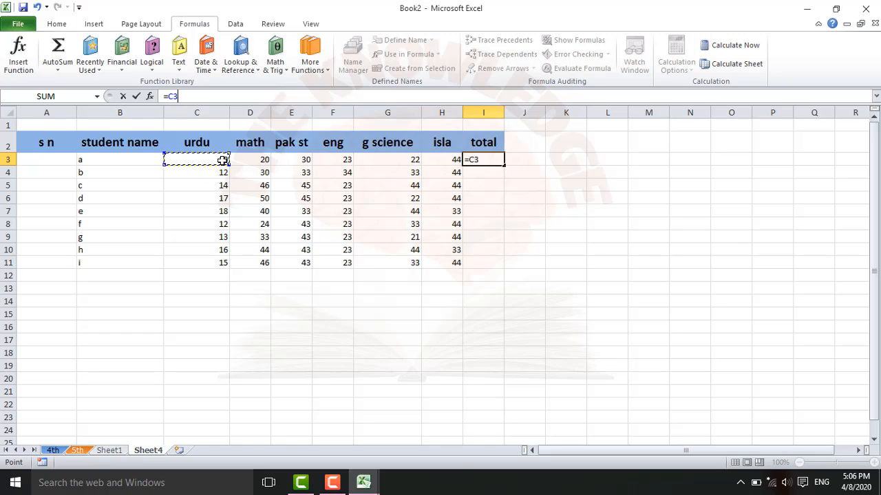
left_click(193, 96)
key("BackSpace")
key("BackSpace")
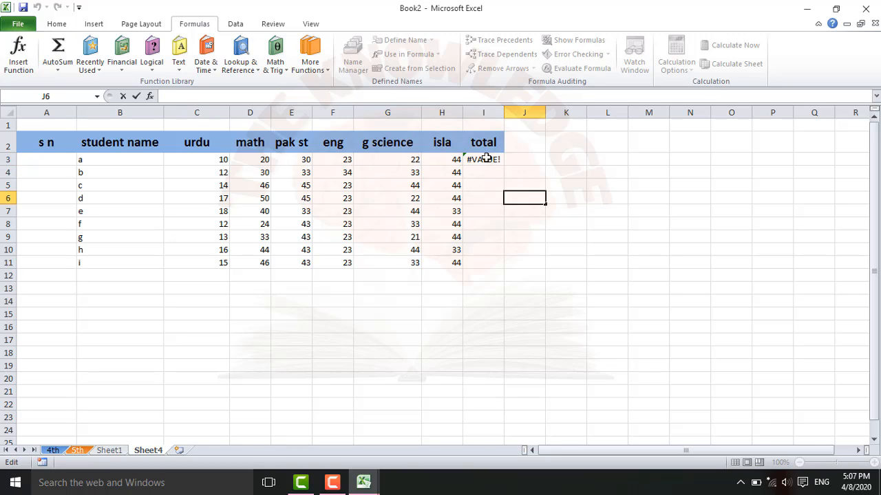
- Replace the formula in cell I3 with a SUM function over student a's marks in C3:H3
left_click(485, 158)
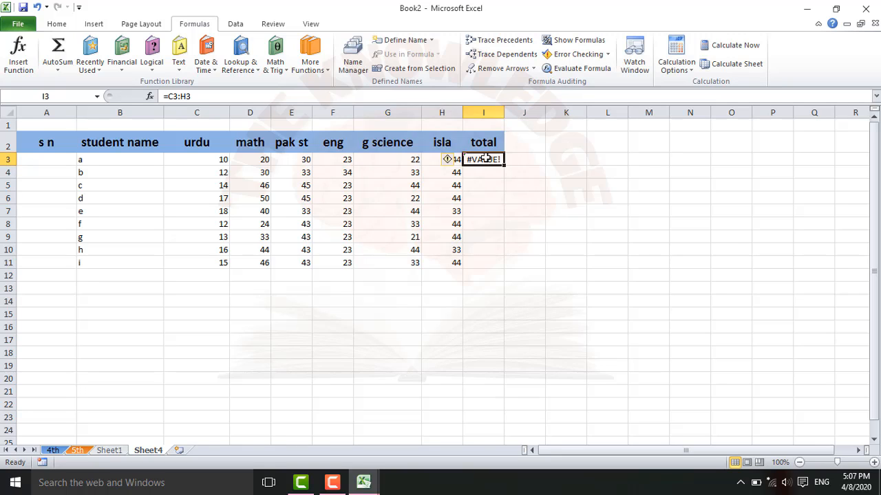
type("=")
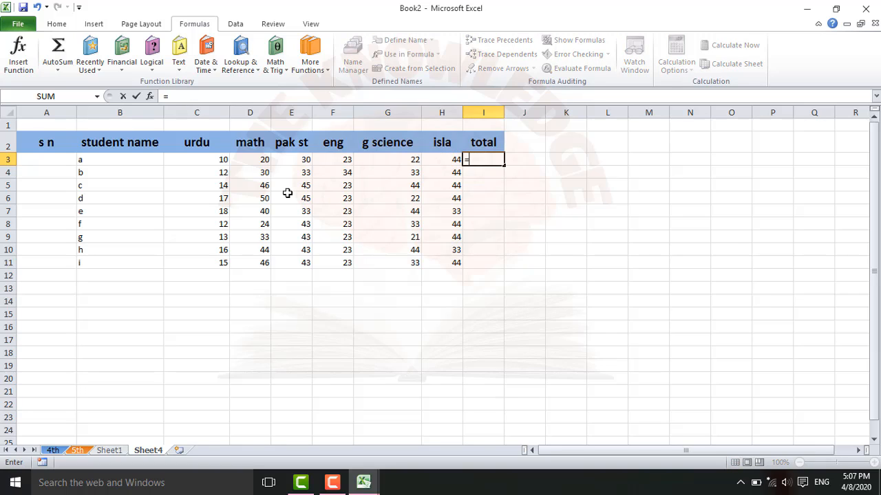
left_click(41, 97)
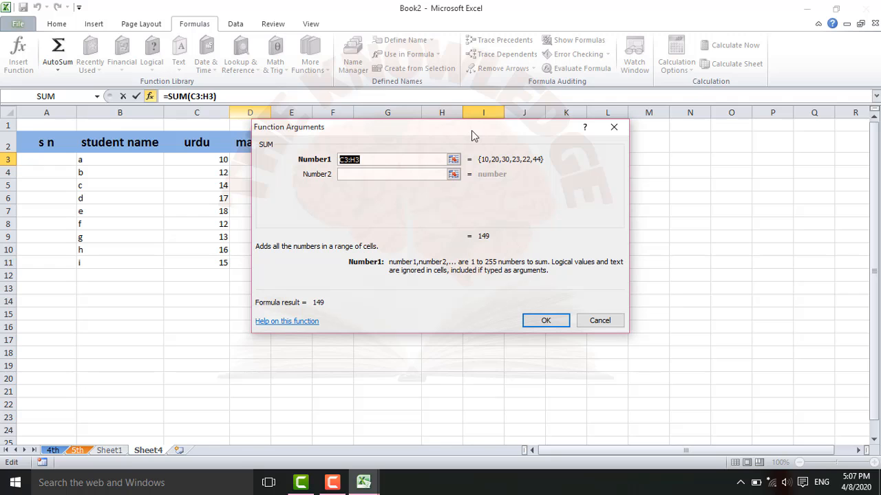
left_click_drag(471, 130, 355, 215)
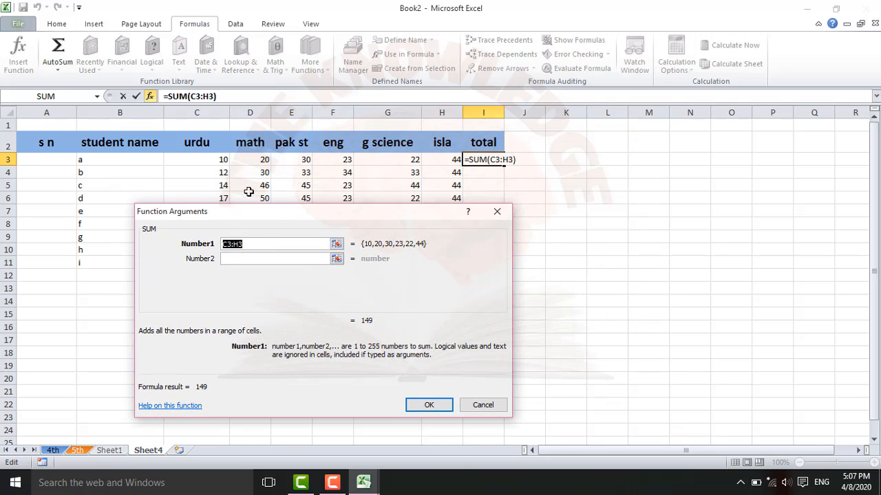
left_click(223, 161)
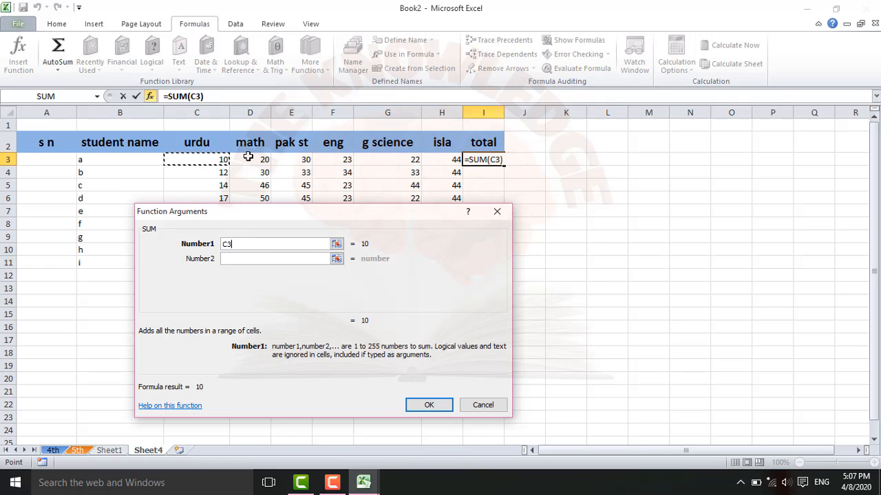
left_click(444, 162, "shift")
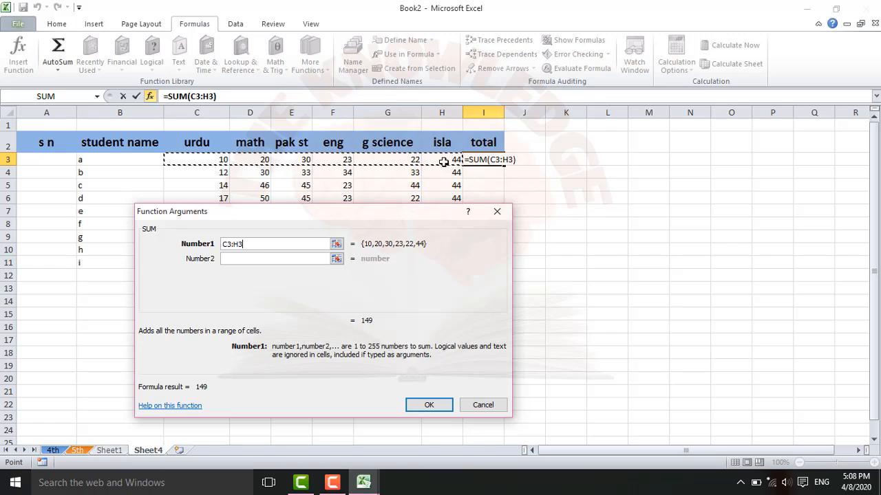
left_click(421, 404)
left_click(478, 259)
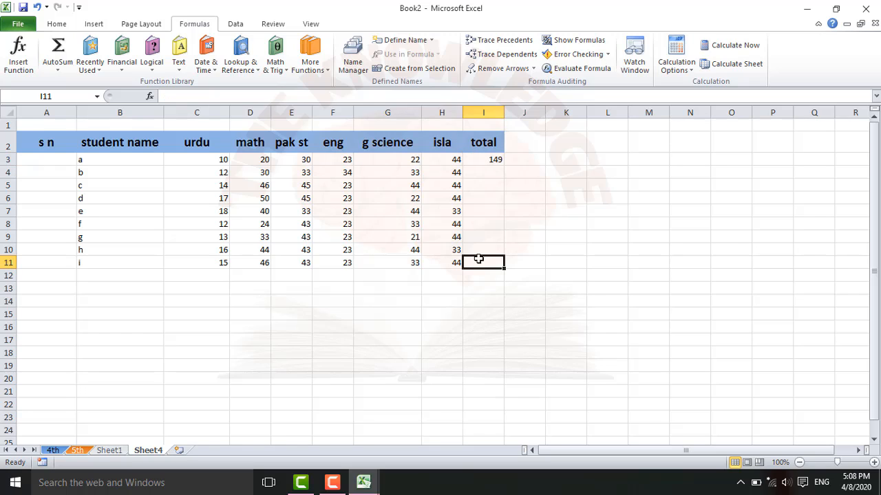
- Clear the total formula from cell I3
left_click(486, 159)
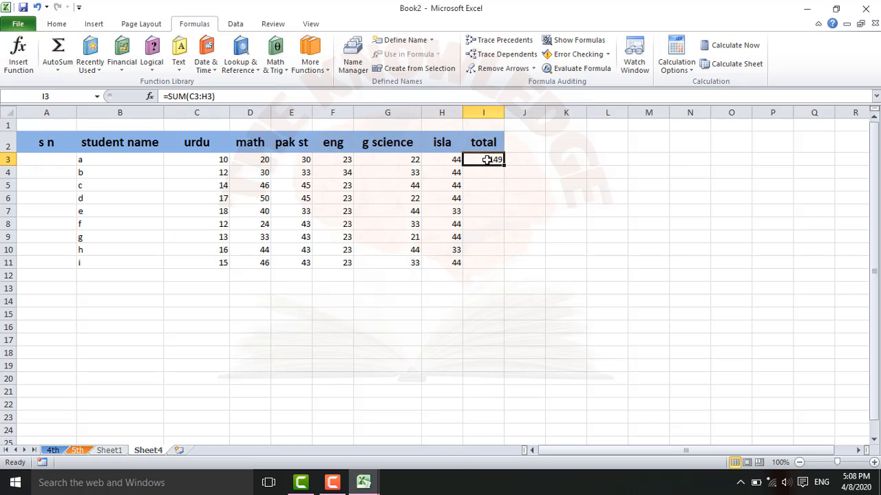
double_click(486, 160)
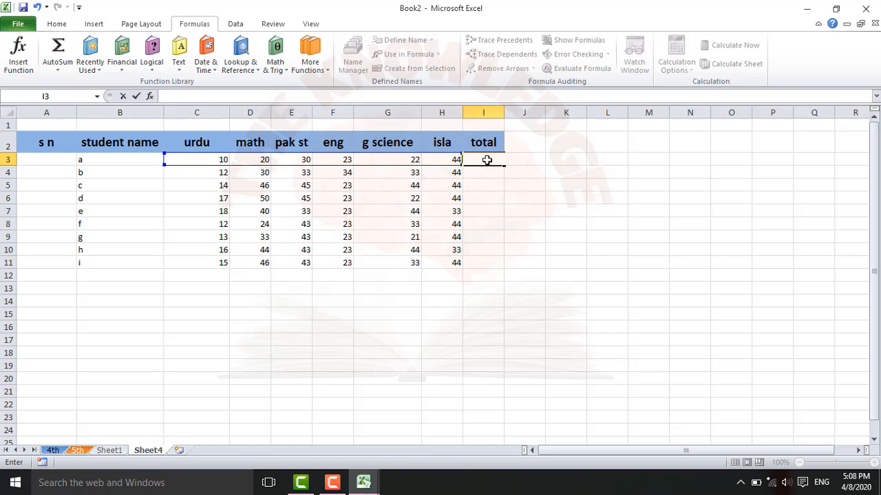
left_click(479, 181)
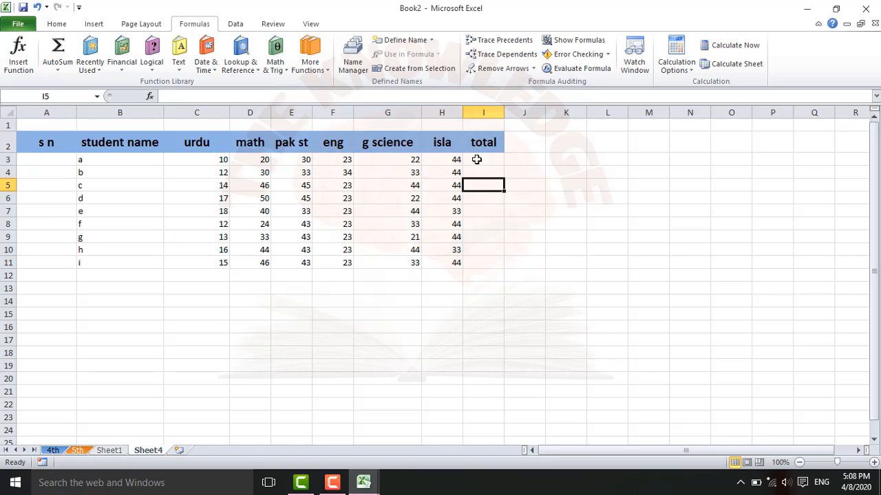
- Calculate student a's total in cell I3 by inserting the SUM function with the range C3:H3
left_click(476, 160)
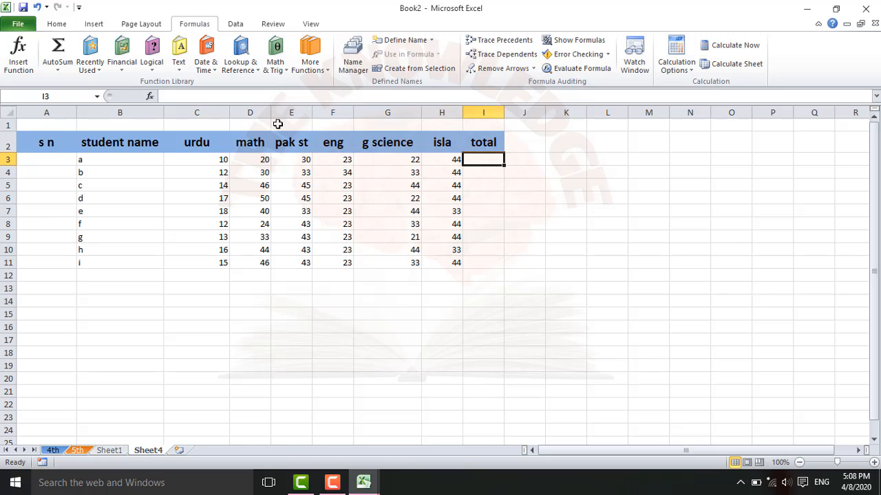
left_click(164, 96)
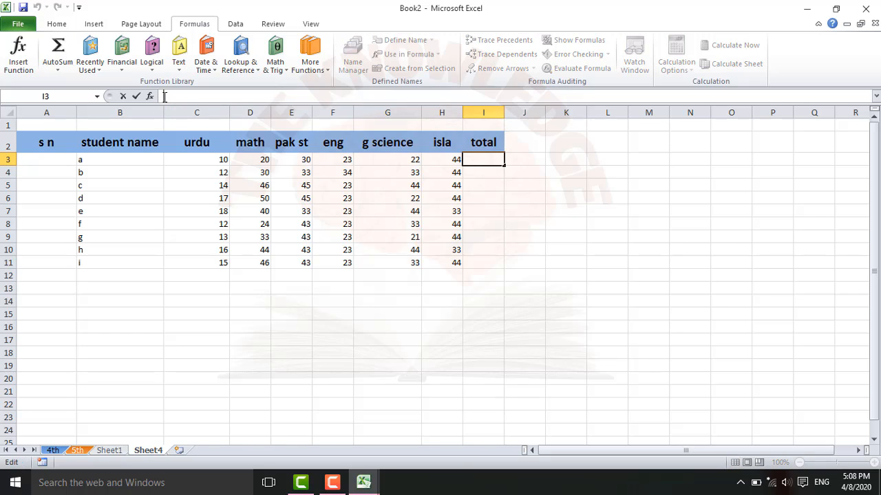
type("=")
left_click(97, 97)
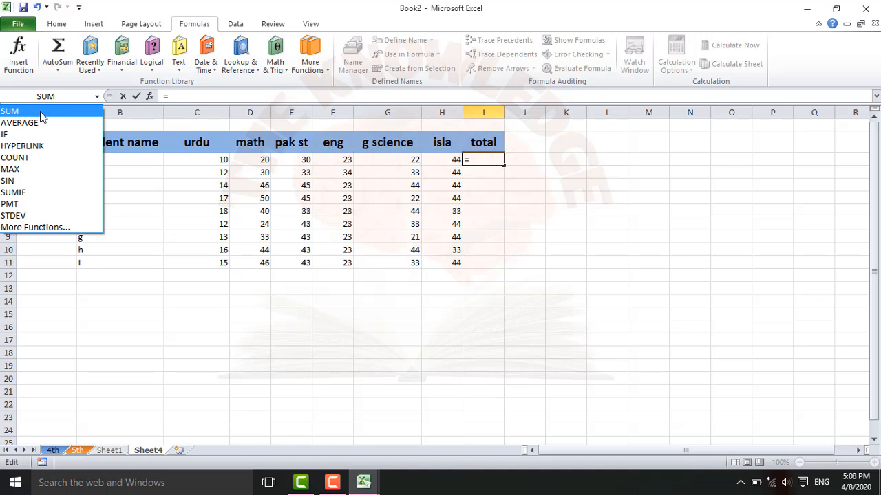
left_click(10, 110)
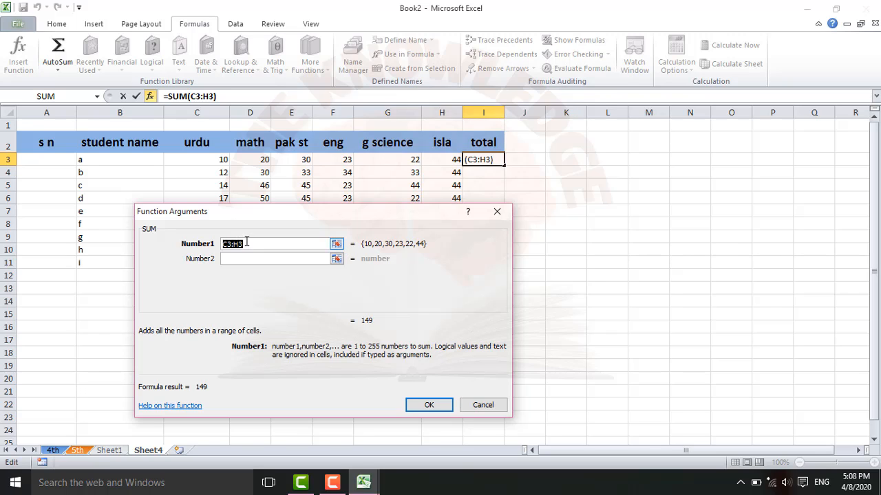
left_click(215, 160)
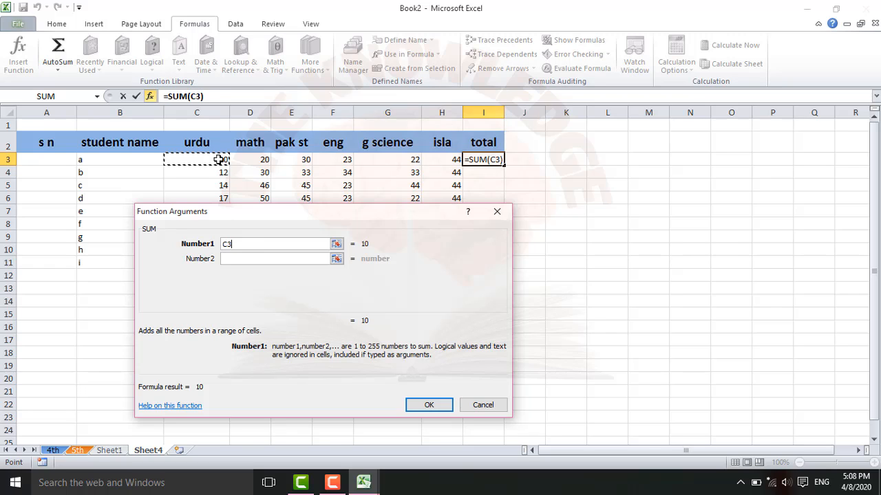
key("shift+Right")
key("shift+Right")
key("shift+Right")
key("shift+Right")
key("shift+Right")
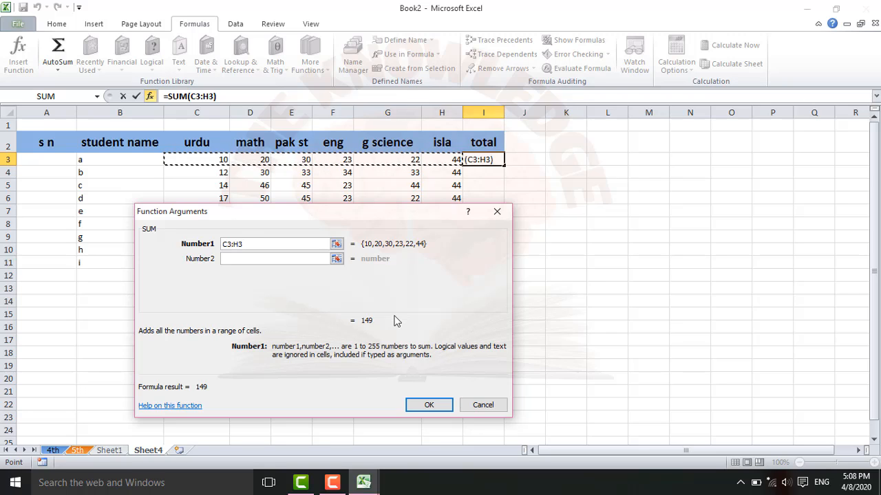
left_click(428, 406)
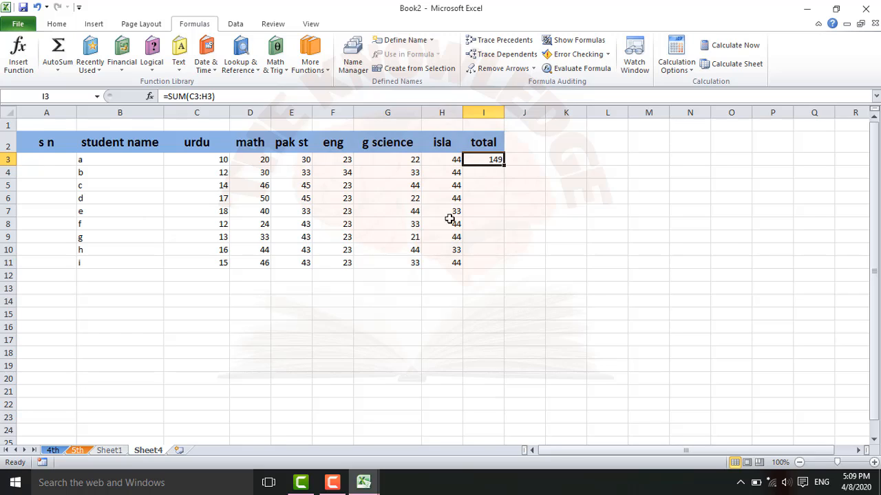
- Demonstrate filling the SUM formula from I3 down to I11 twice, undoing the fill each time
left_click(488, 181)
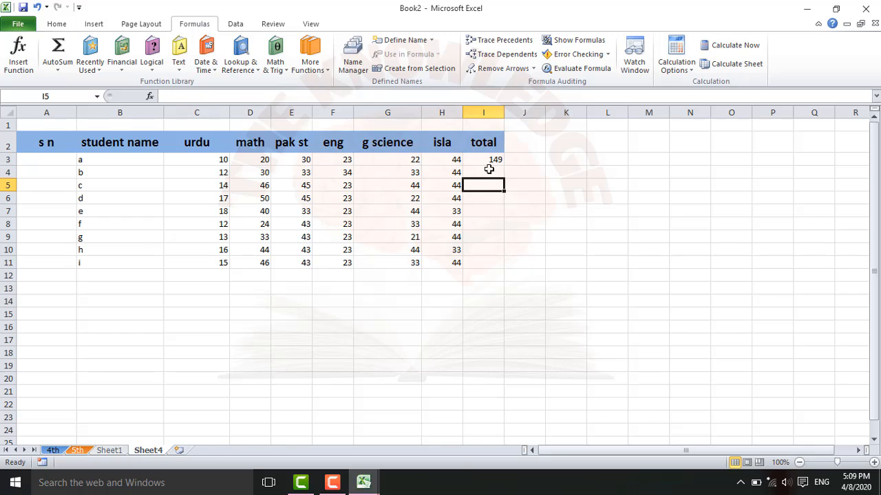
left_click(487, 159)
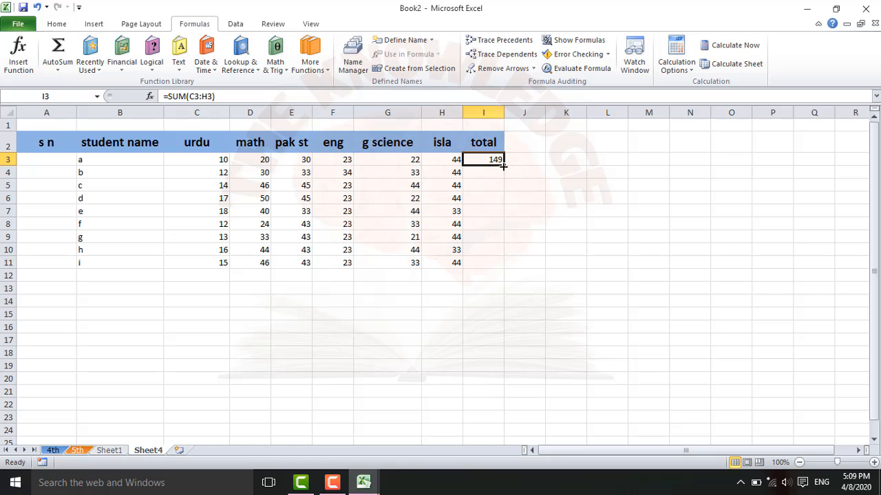
left_click_drag(503, 165, 506, 265)
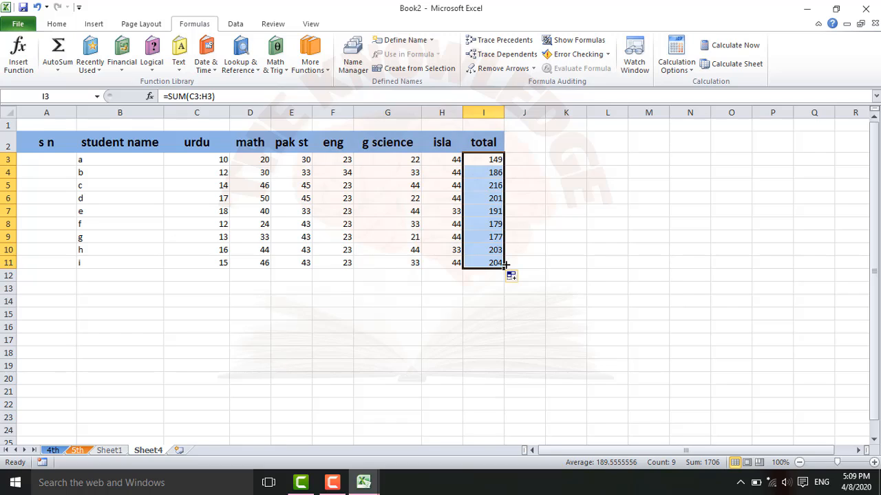
key("ctrl+z")
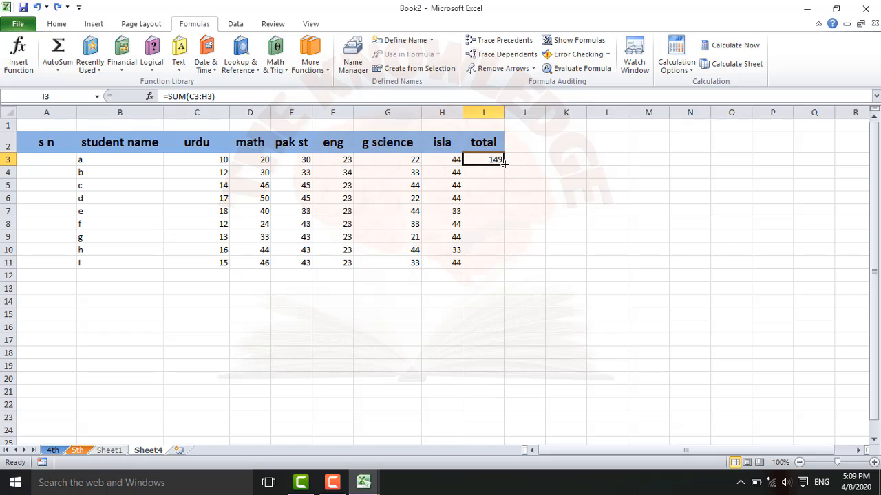
left_click_drag(504, 162, 499, 268)
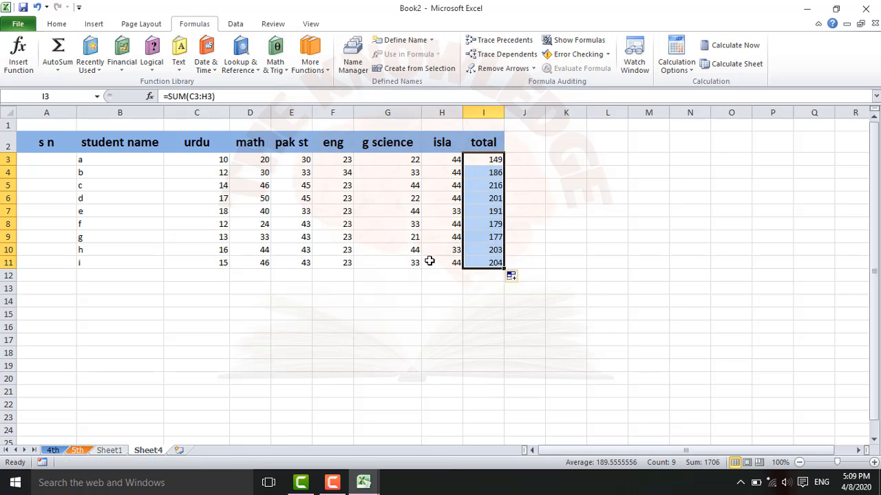
left_click(465, 278)
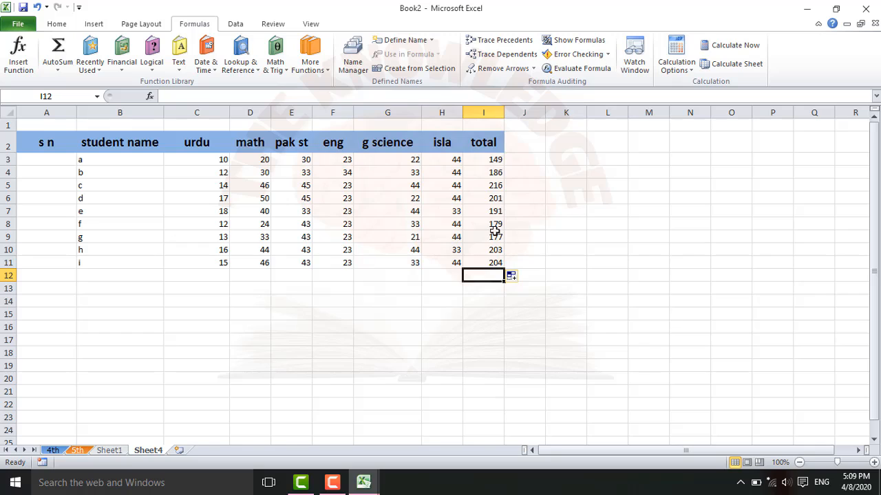
key("ctrl+z")
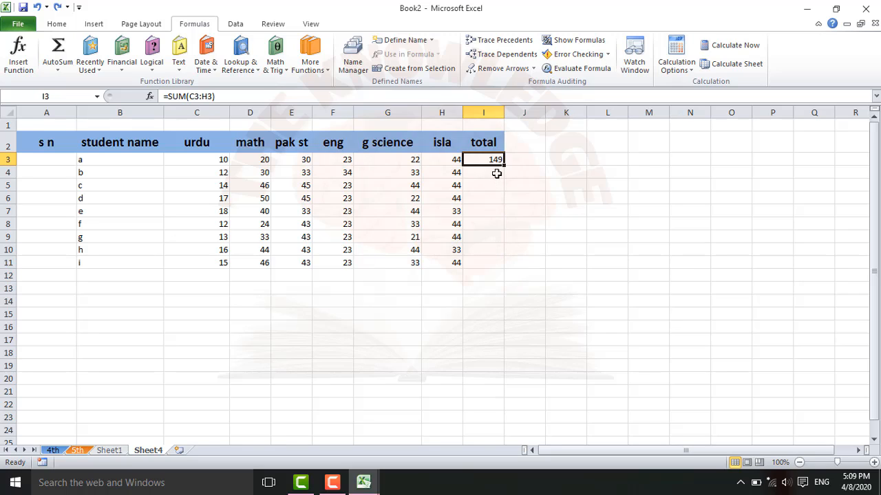
- Copy student a's total formula from I3 and paste it over the total column range I3:I11
left_click(58, 26)
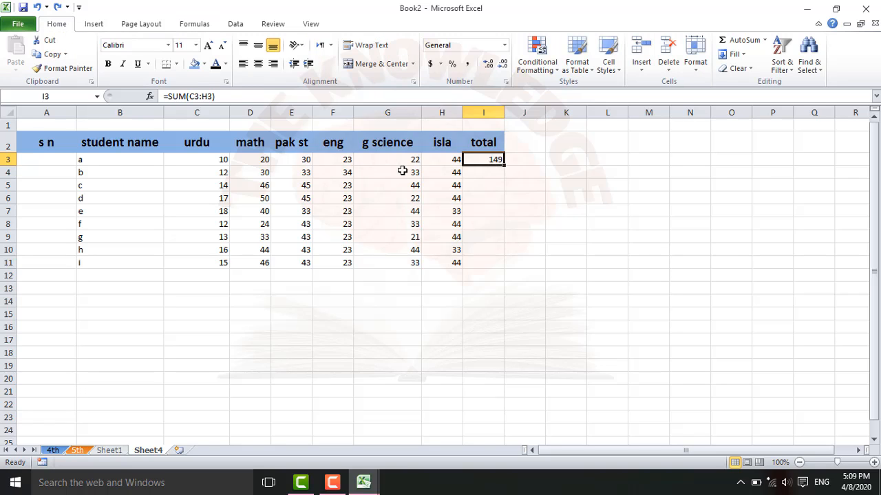
left_click(54, 55)
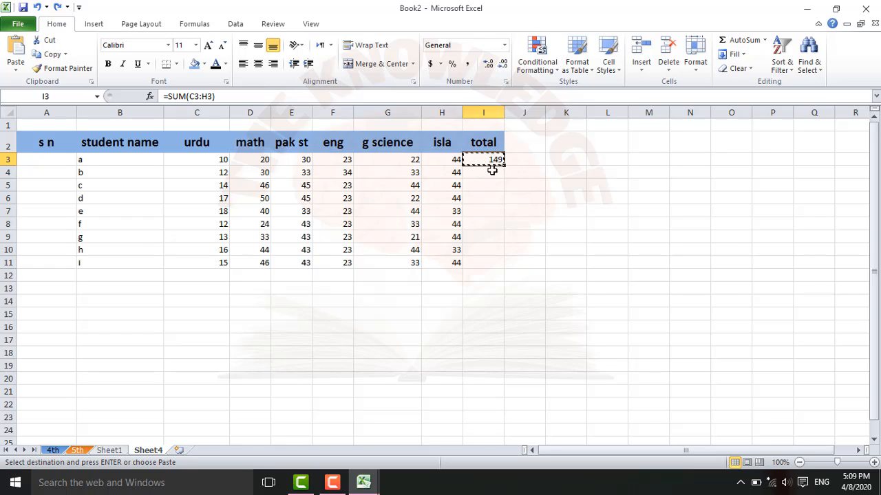
left_click_drag(492, 163, 492, 263)
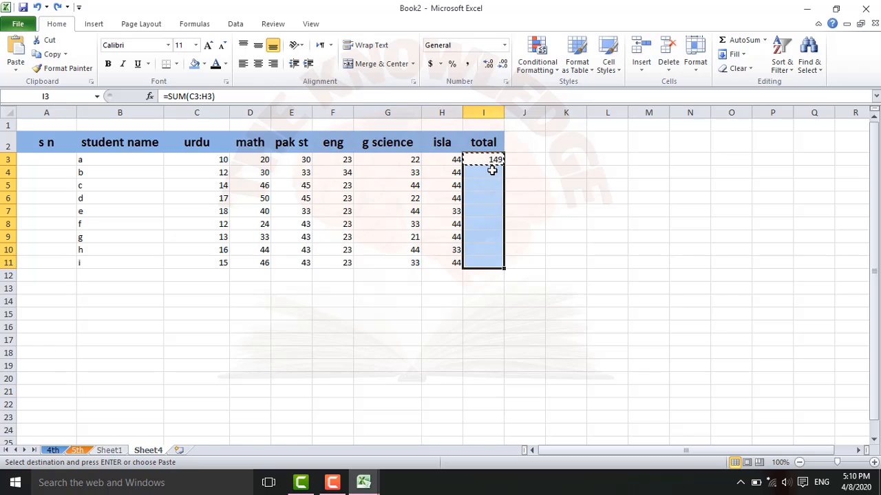
left_click(17, 53)
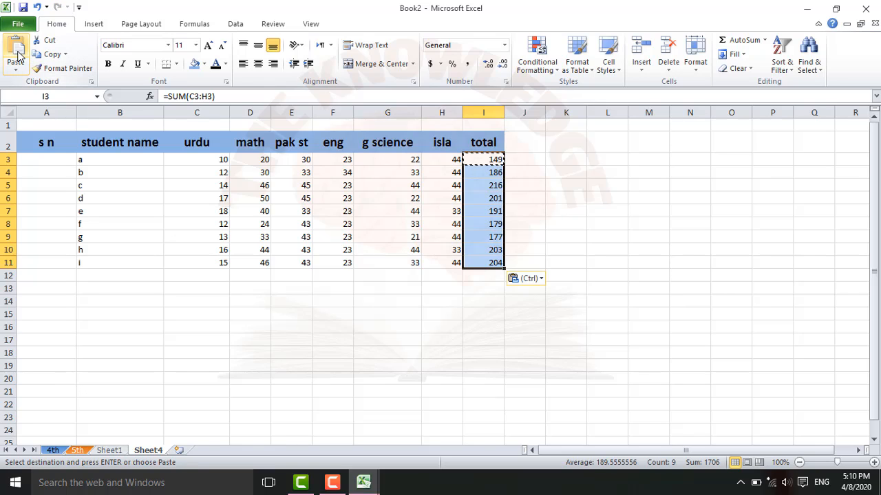
left_click(527, 231)
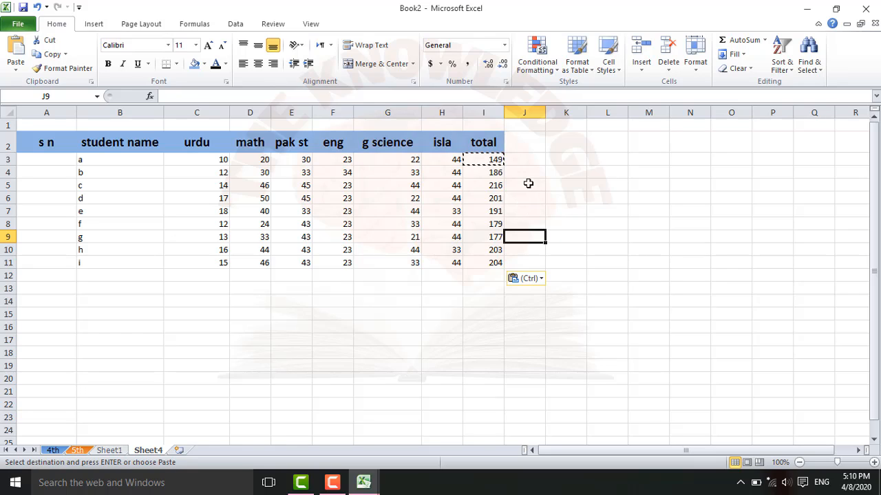
left_click(527, 184)
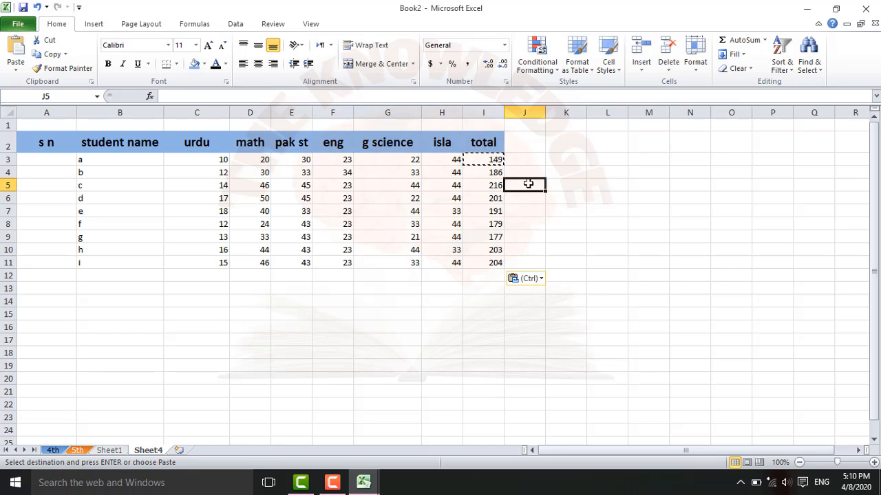
left_click(476, 164)
left_click(517, 161)
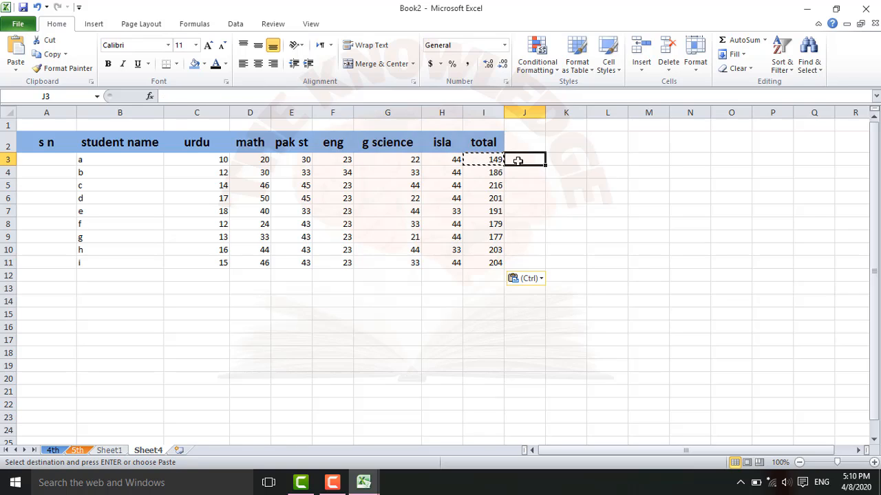
left_click(485, 163)
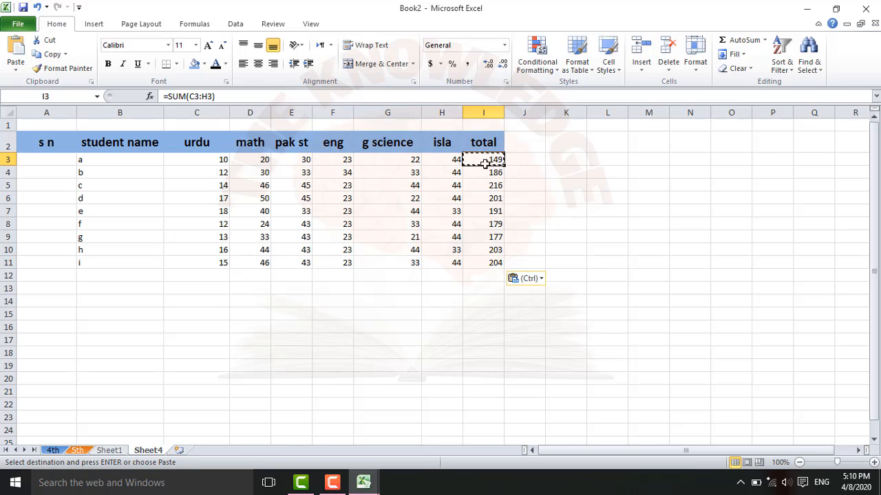
key("shift+Down")
key("shift+Down")
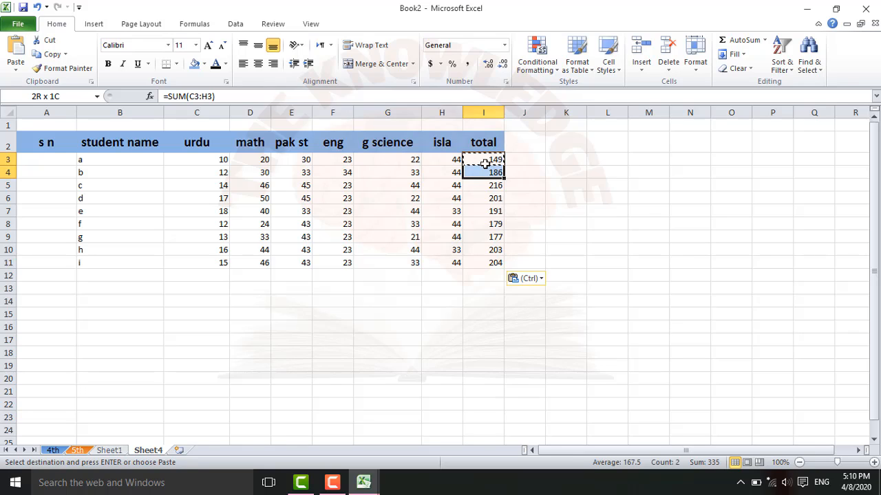
left_click(482, 276)
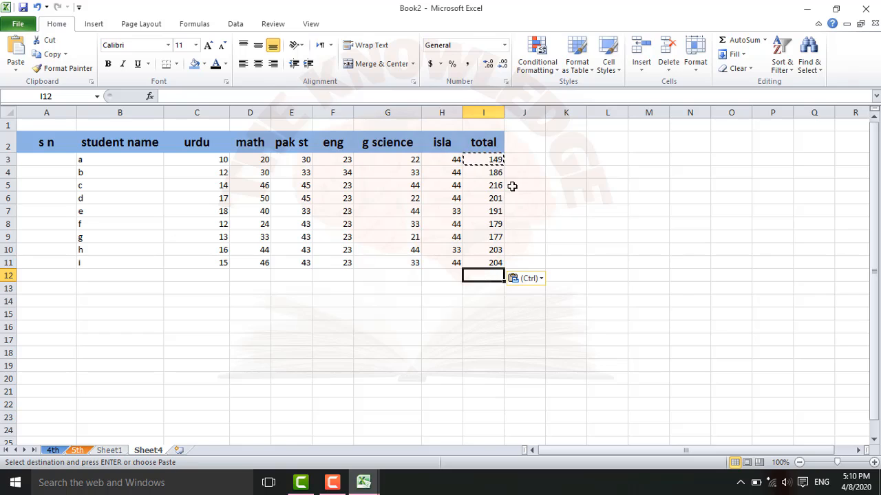
left_click(535, 176)
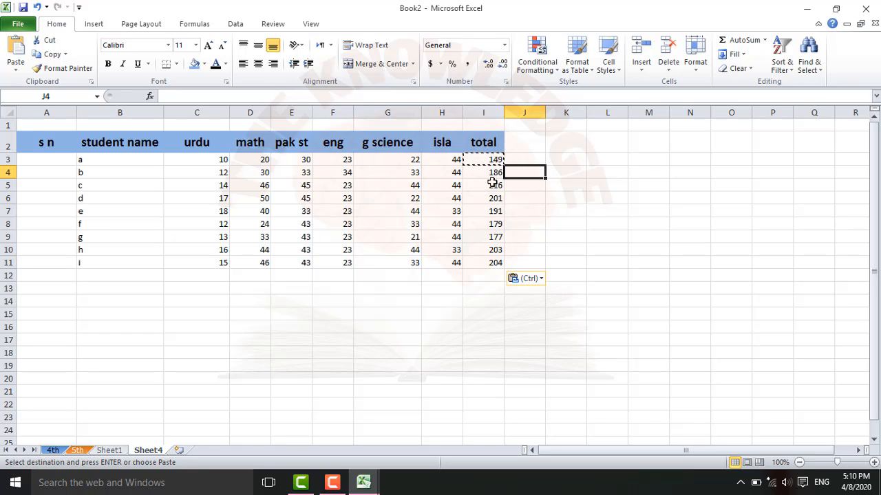
- Calculate the sum of all student totals in cell I12 by inserting the SUM function with the range I3:I11
left_click(491, 276)
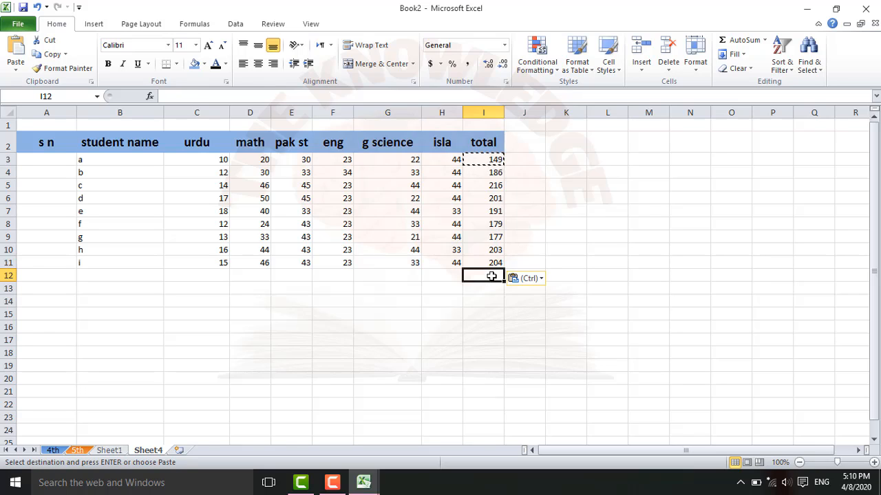
left_click(164, 95)
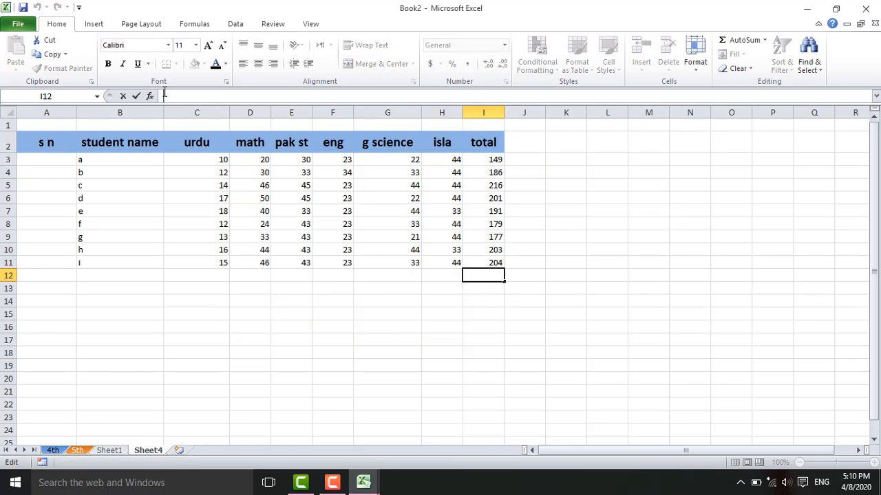
type("=")
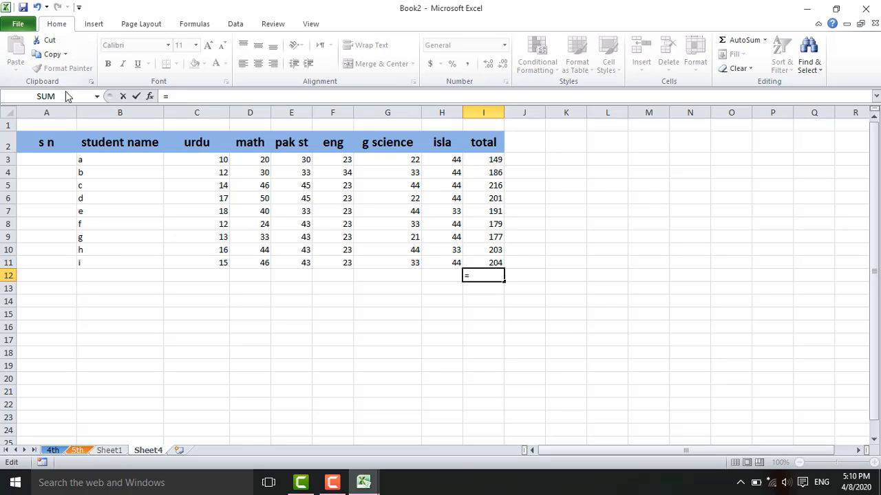
left_click(96, 98)
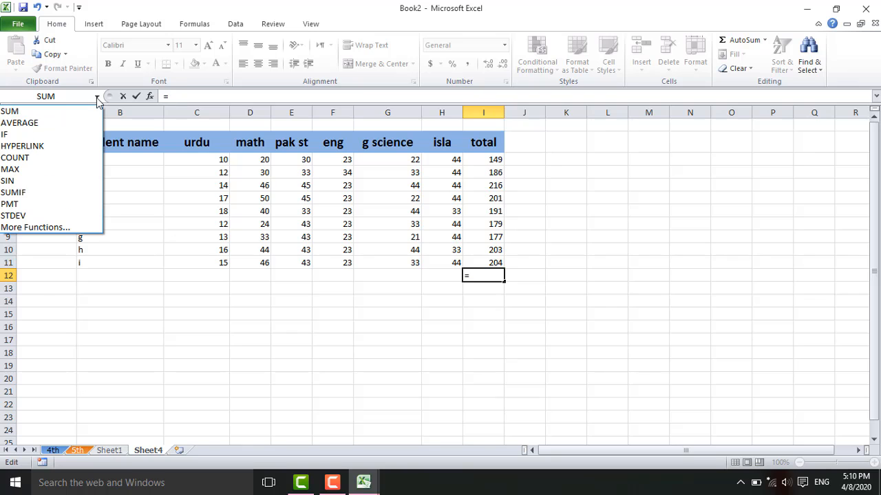
left_click(69, 111)
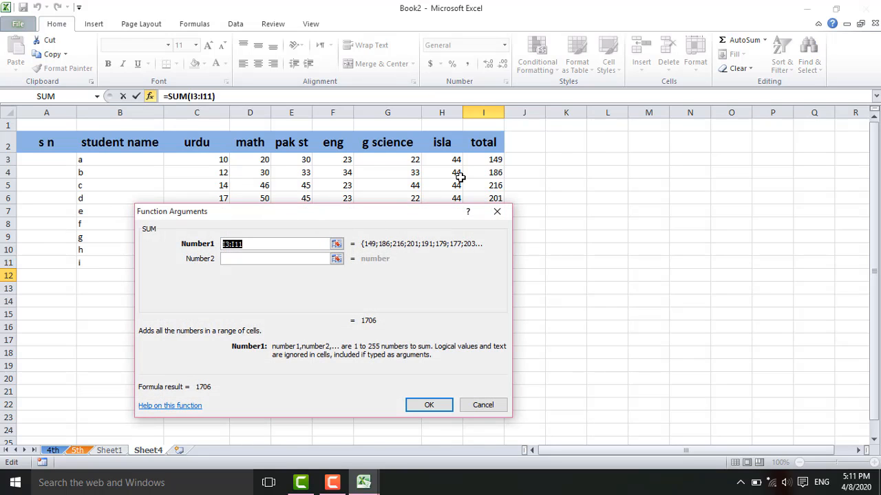
left_click_drag(423, 216, 559, 323)
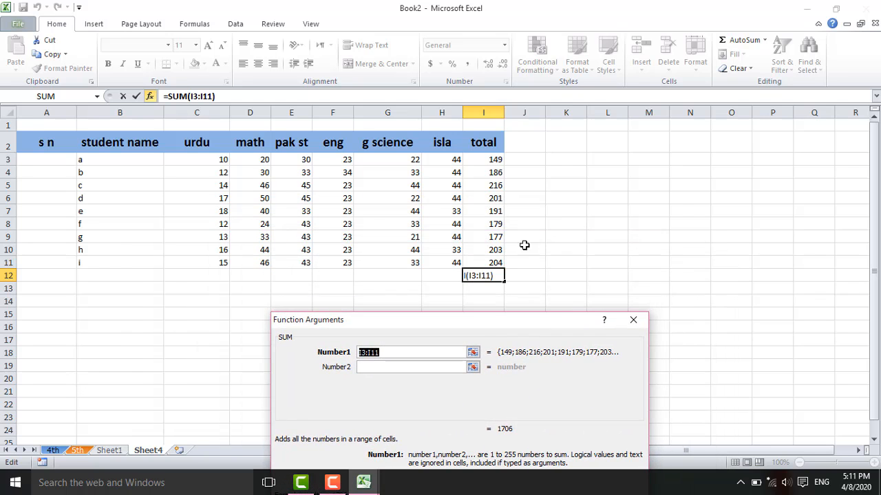
left_click(496, 159)
left_click_drag(496, 159, 495, 225)
key("shift+Down")
key("shift+Down")
key("shift+Down")
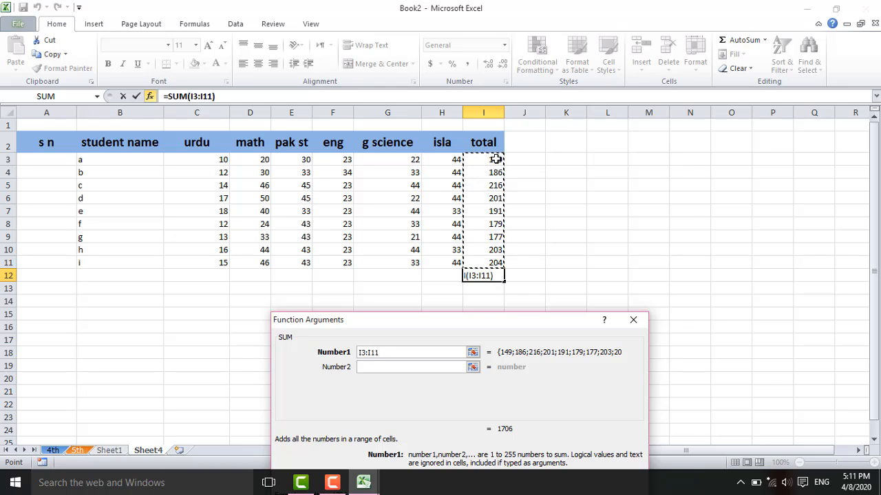
key("Return")
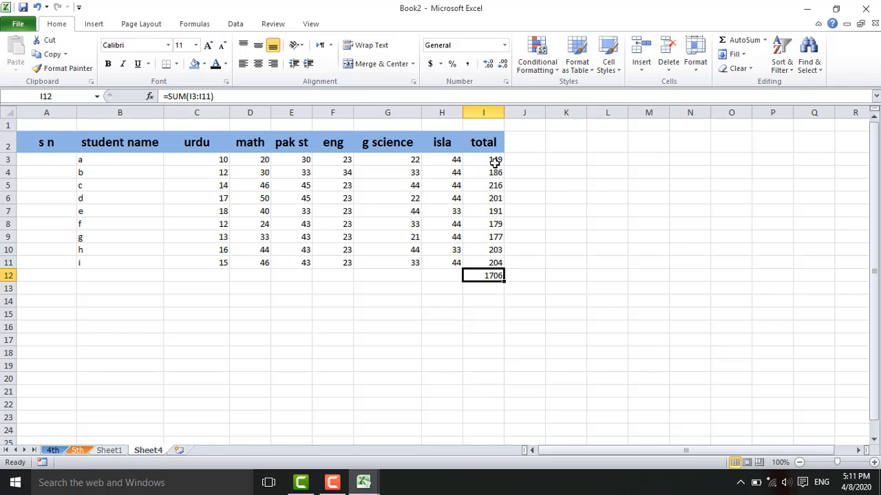
- Clear the sum from cell I12 and insert the AVERAGE function there with the range I3:I11
double_click(485, 276)
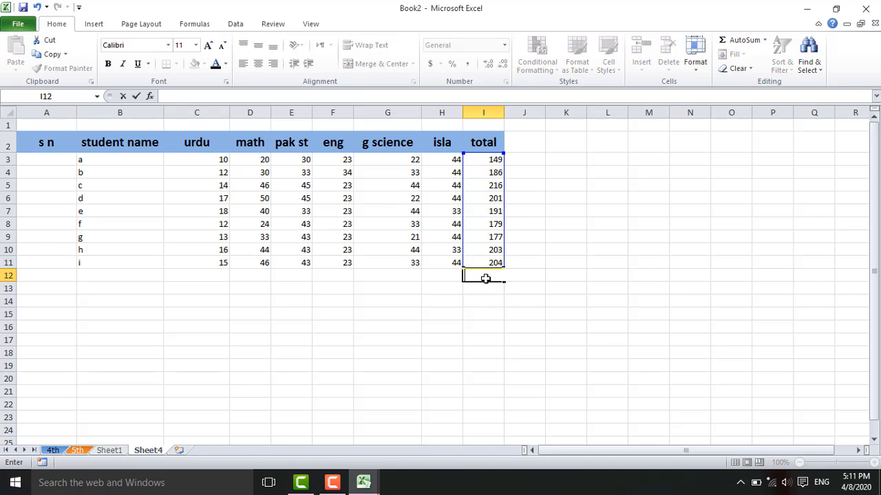
left_click(513, 287)
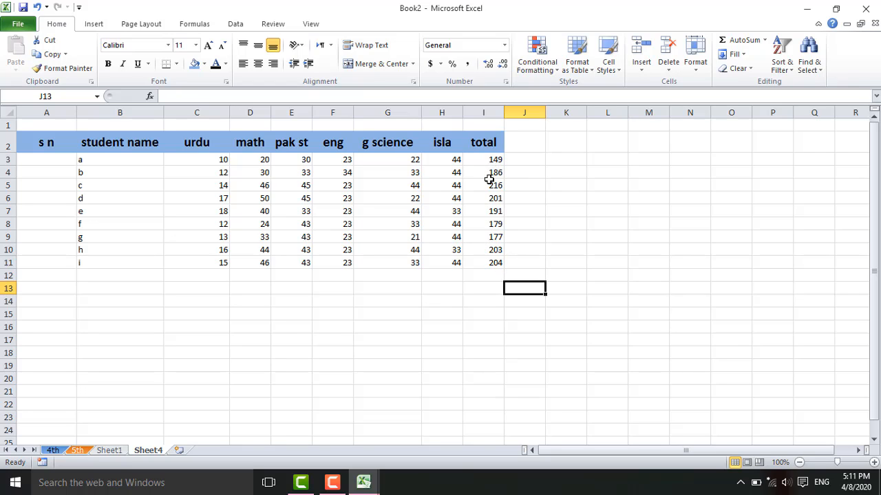
left_click(487, 276)
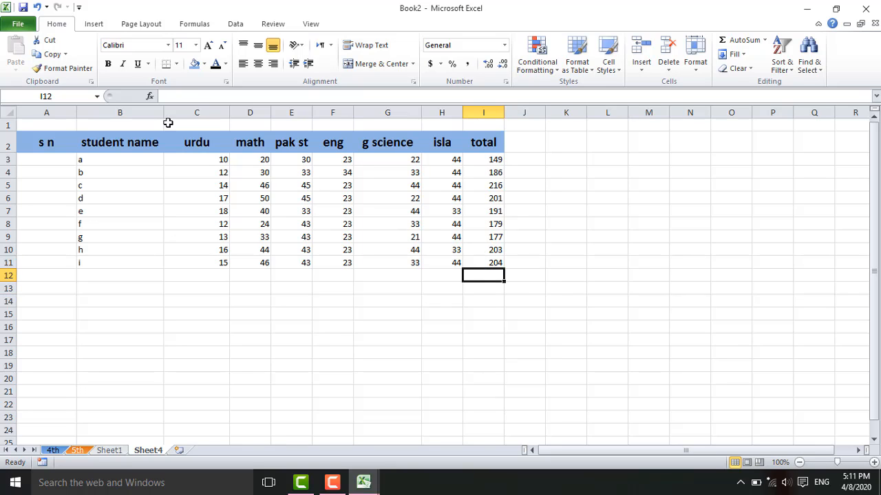
left_click(165, 96)
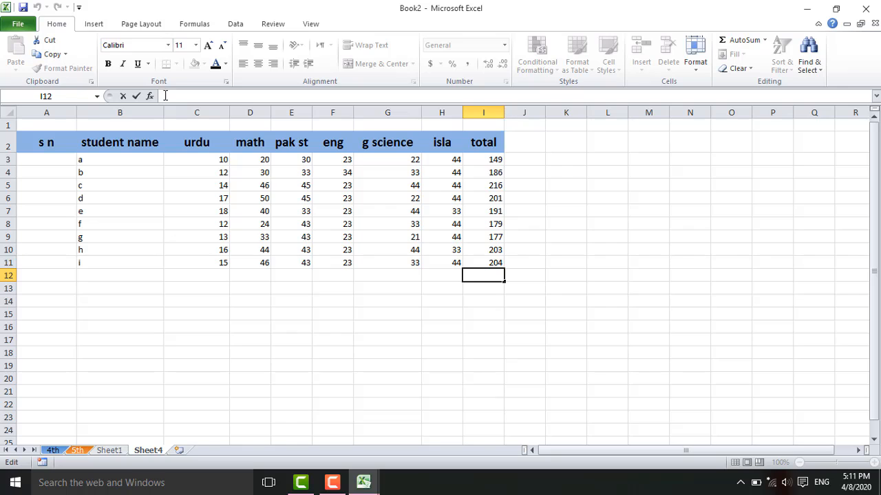
type("=")
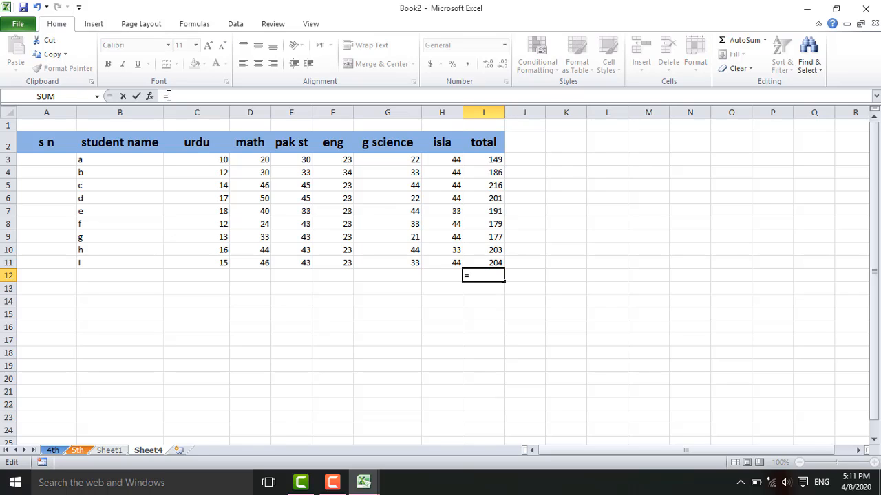
left_click(97, 96)
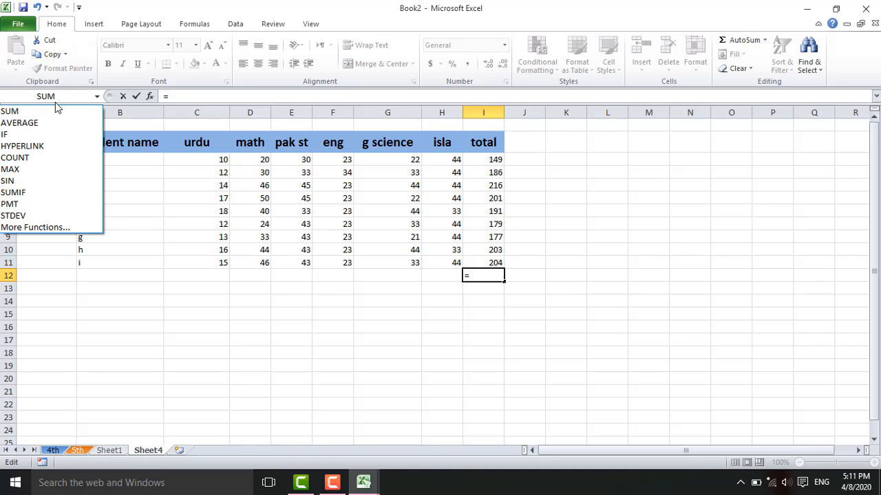
left_click(28, 123)
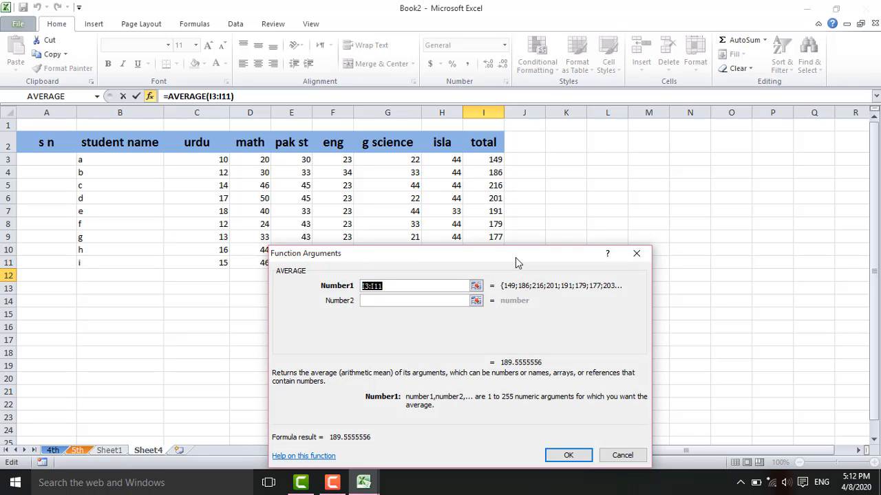
left_click_drag(517, 258, 512, 317)
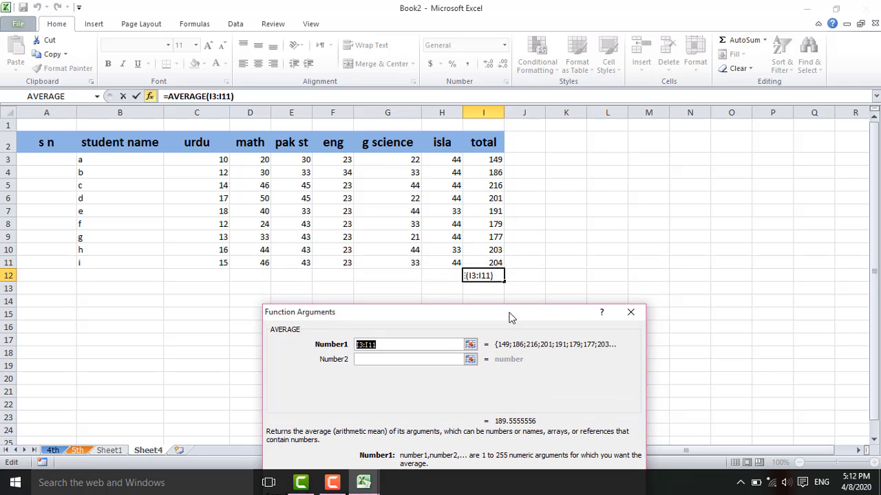
left_click(493, 160)
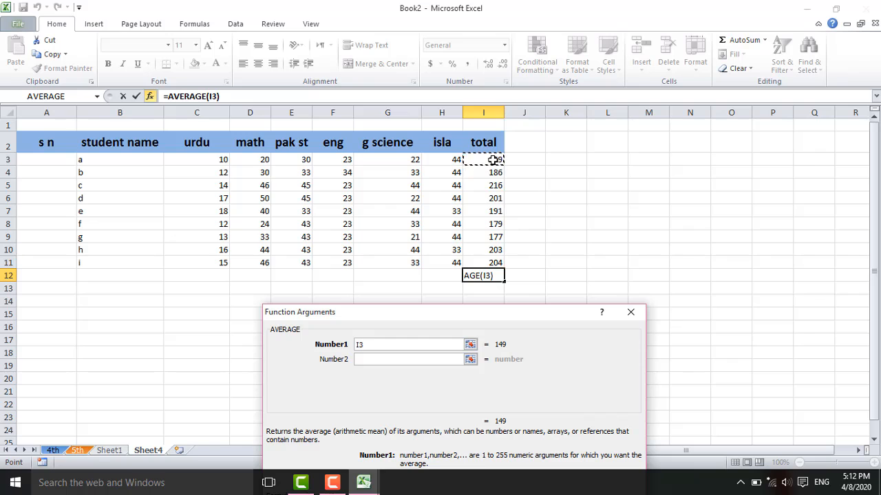
key("shift+Down")
key("shift+Down")
key("shift+Down")
key("shift+Down")
key("shift+Down")
key("shift+Down")
key("shift+Down")
key("shift+Down")
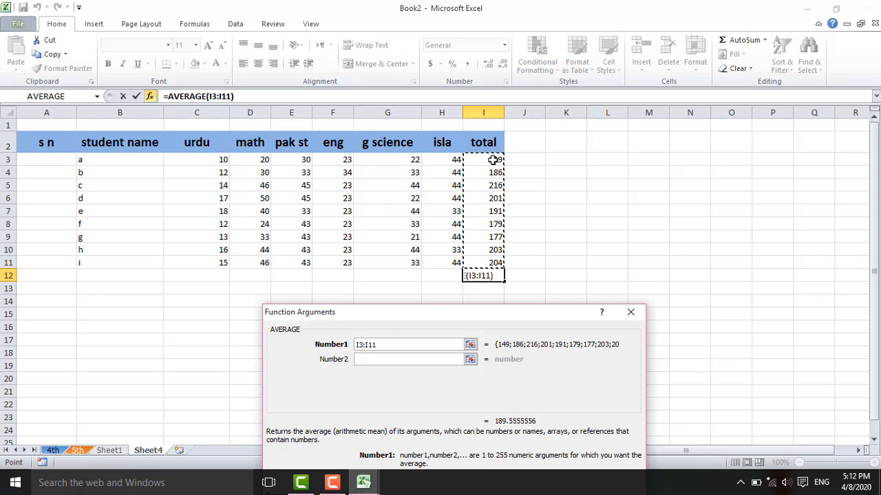
key("Return")
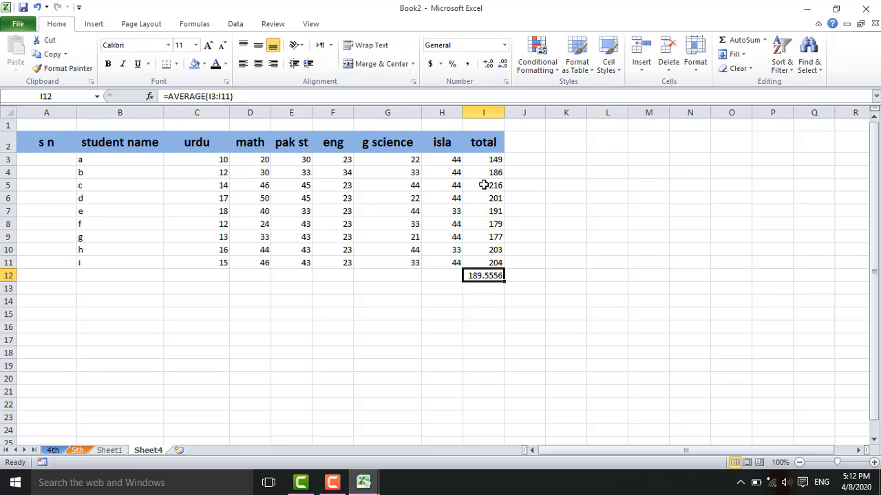
- Start a formula in cell I14 and display the list of functions available for it
left_click(95, 98)
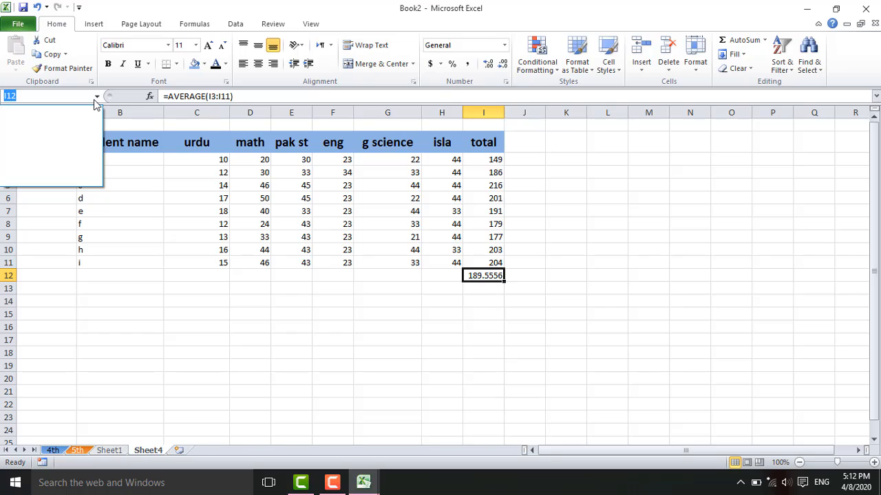
left_click(96, 101)
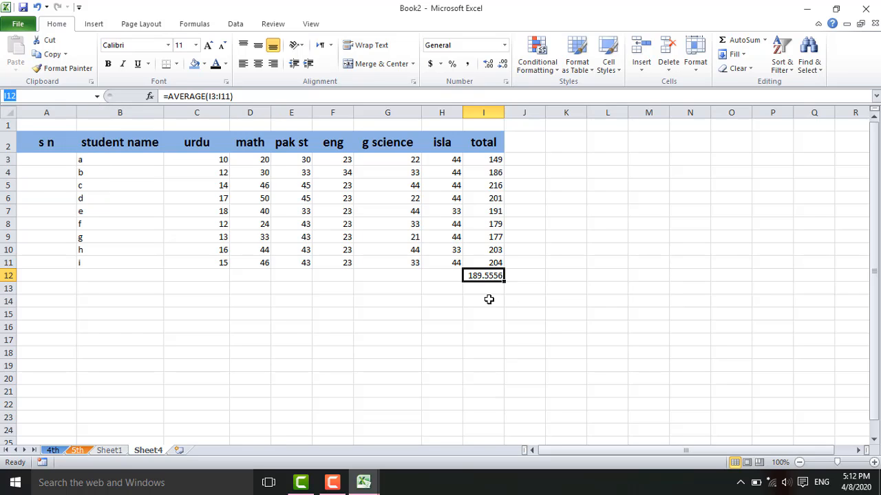
left_click(488, 300)
left_click(96, 97)
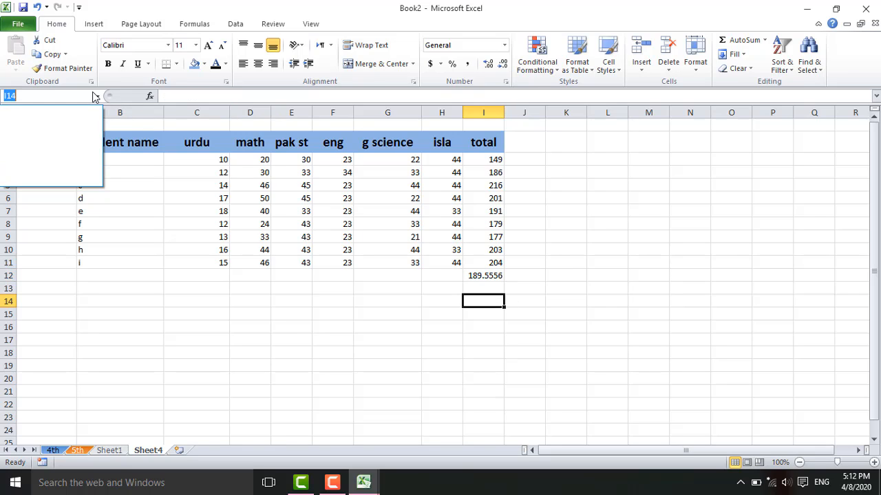
left_click(96, 98)
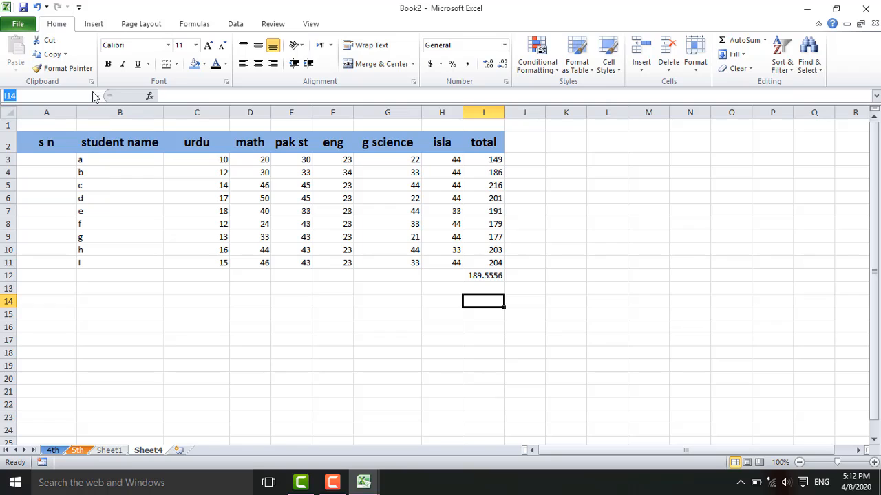
left_click(176, 99)
type("=")
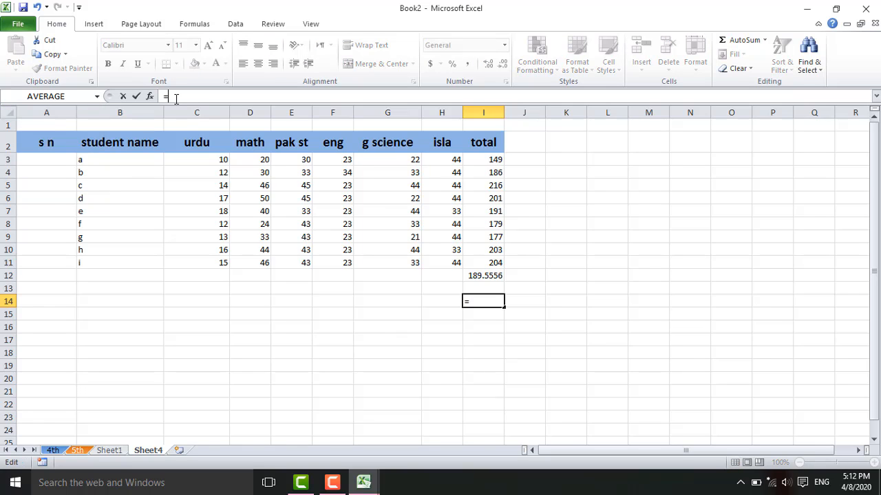
left_click(97, 96)
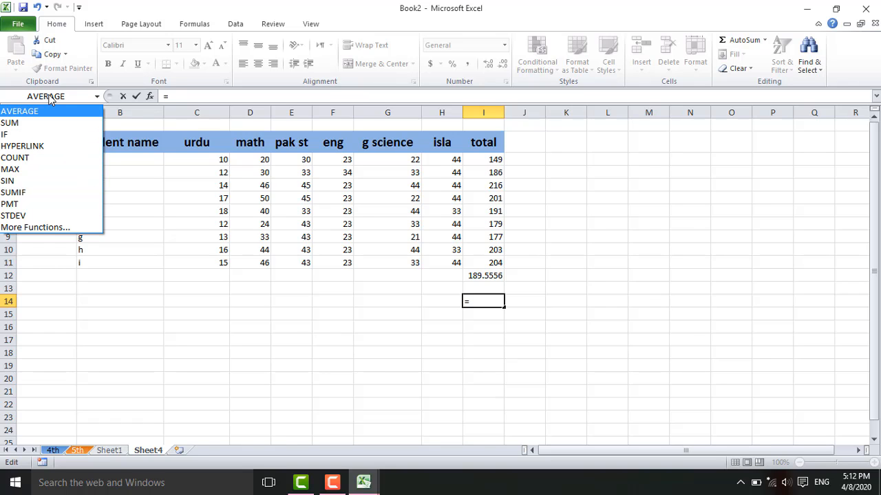
- Examine the function library's Recently Used, Financial, Logical, Text and Date & Time categories, including the description of TODAY
left_click(194, 28)
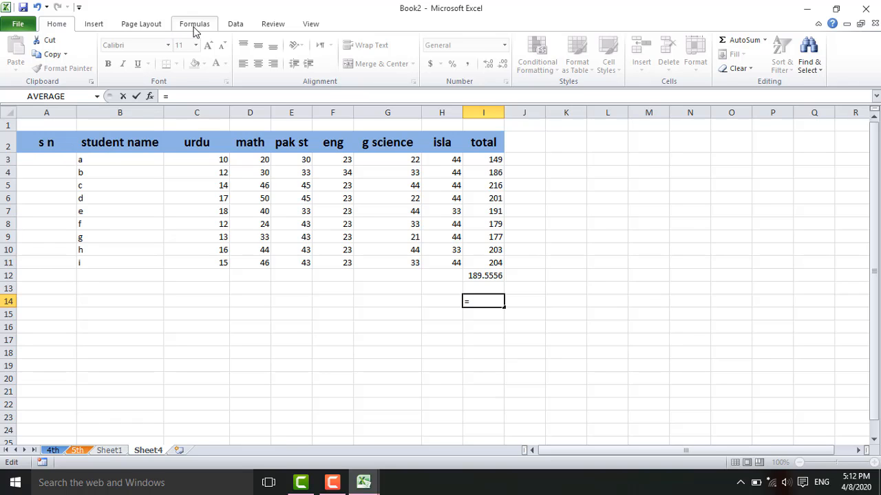
left_click(194, 28)
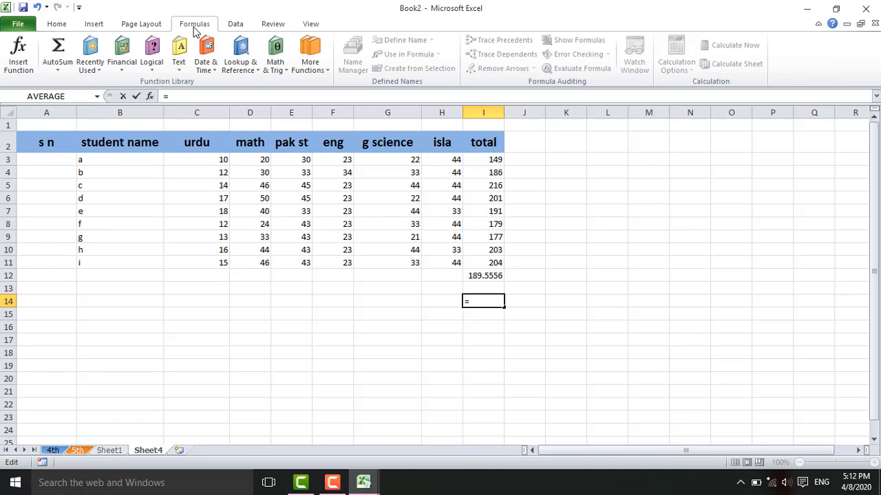
left_click(99, 74)
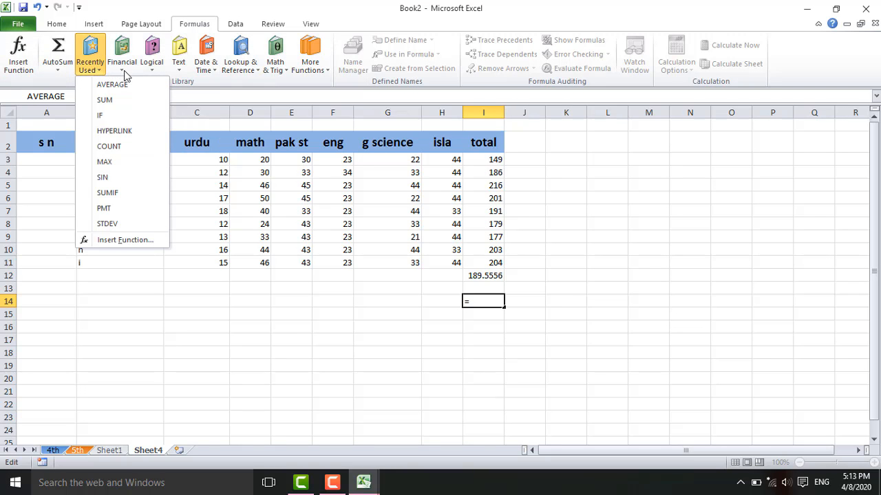
left_click(124, 73)
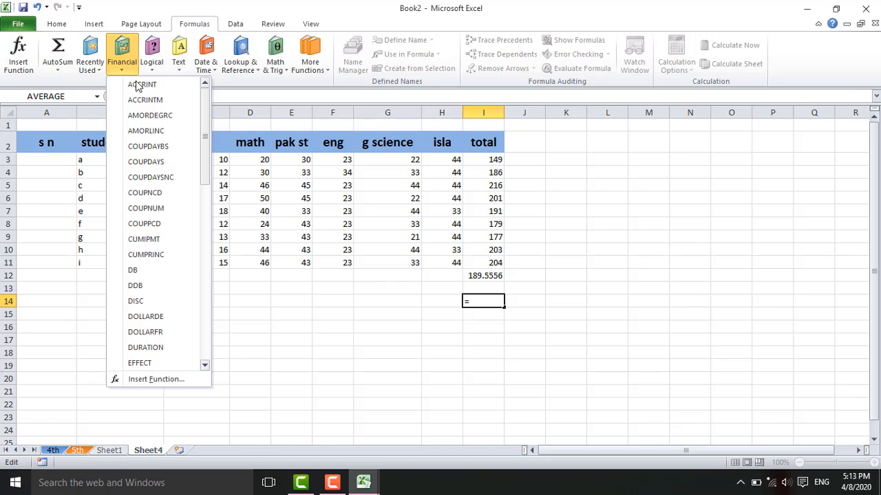
left_click(153, 71)
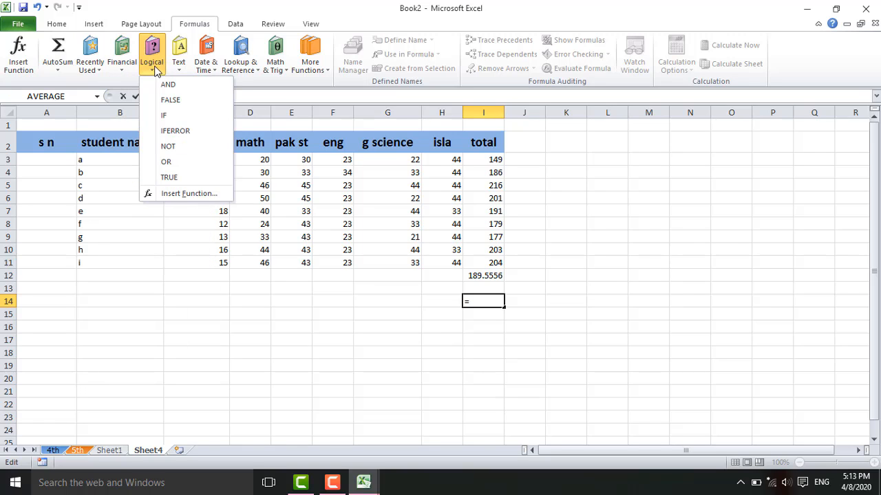
left_click(180, 65)
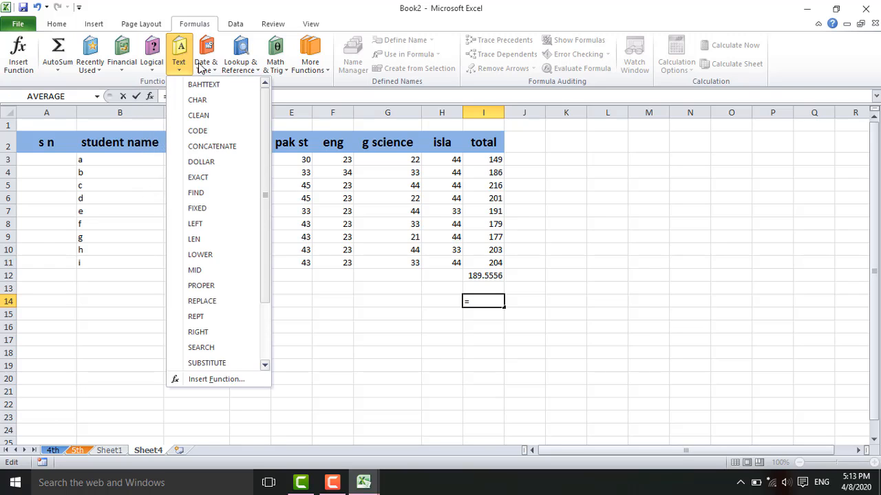
left_click(204, 69)
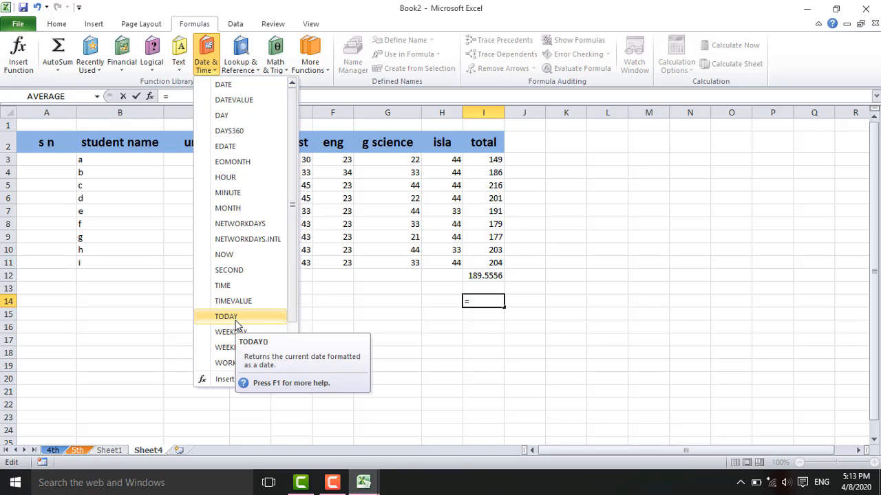
left_click(360, 338)
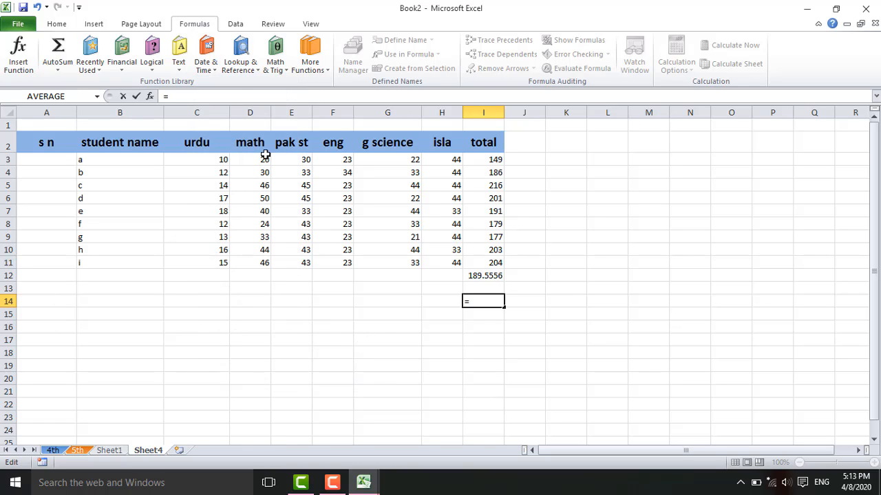
left_click(236, 26)
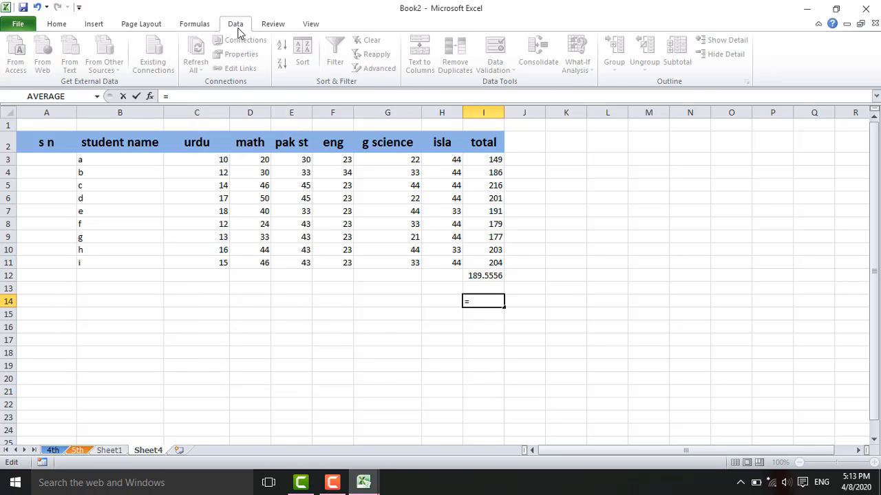
left_click(269, 30)
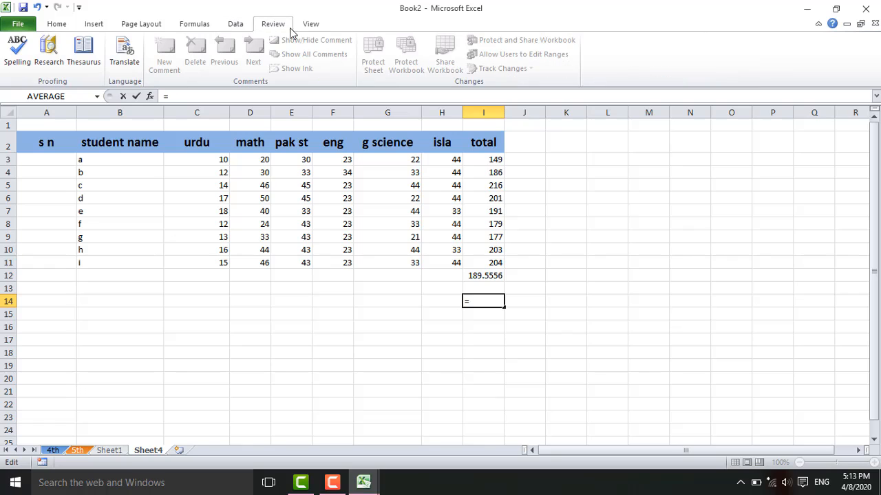
left_click(311, 25)
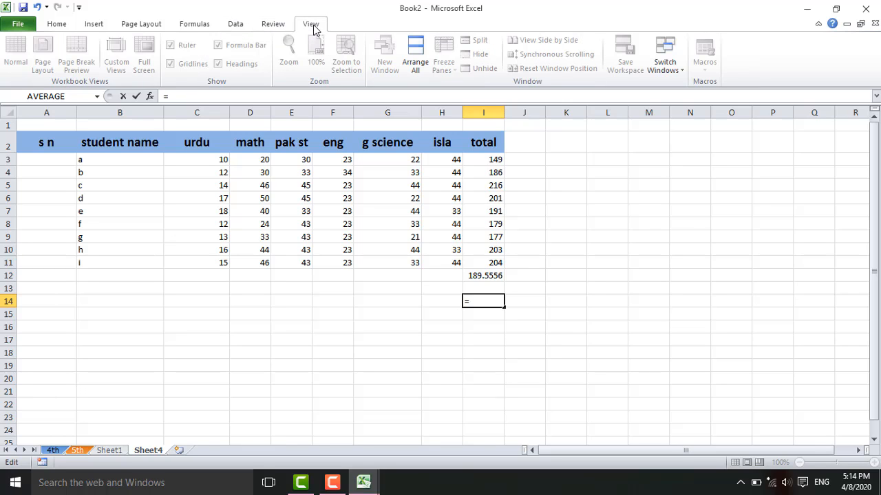
left_click(57, 28)
left_click(99, 28)
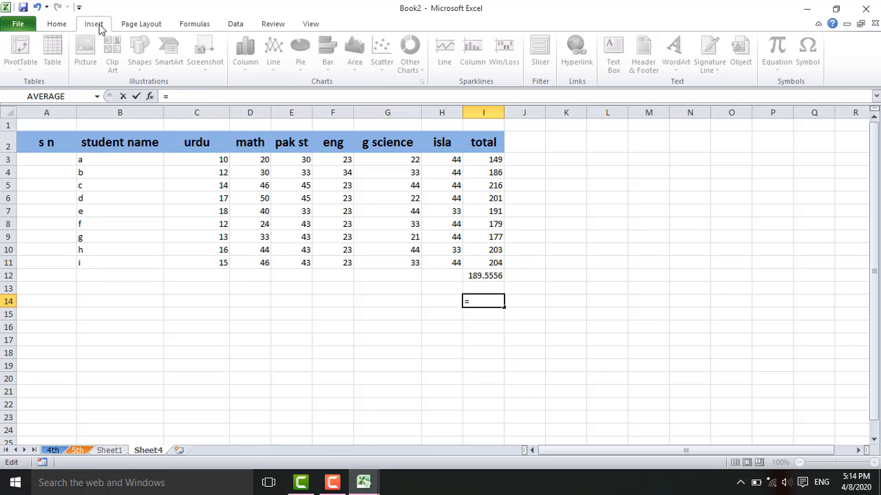
left_click(132, 30)
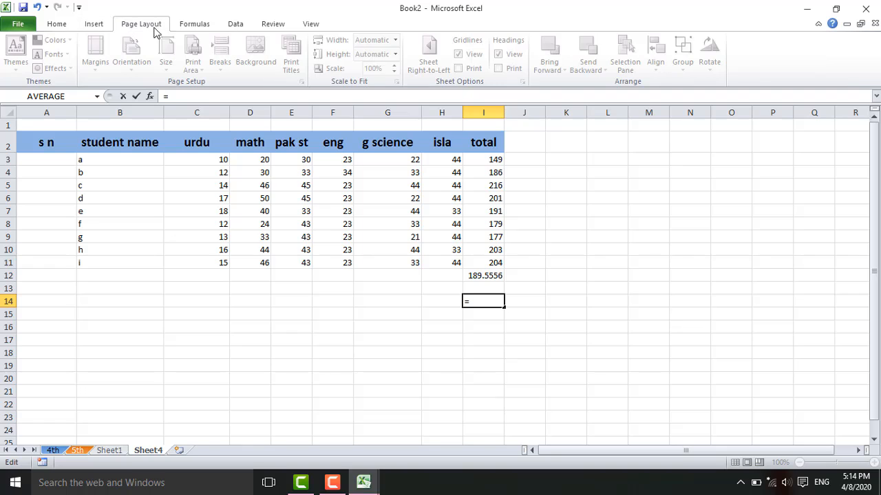
left_click(188, 30)
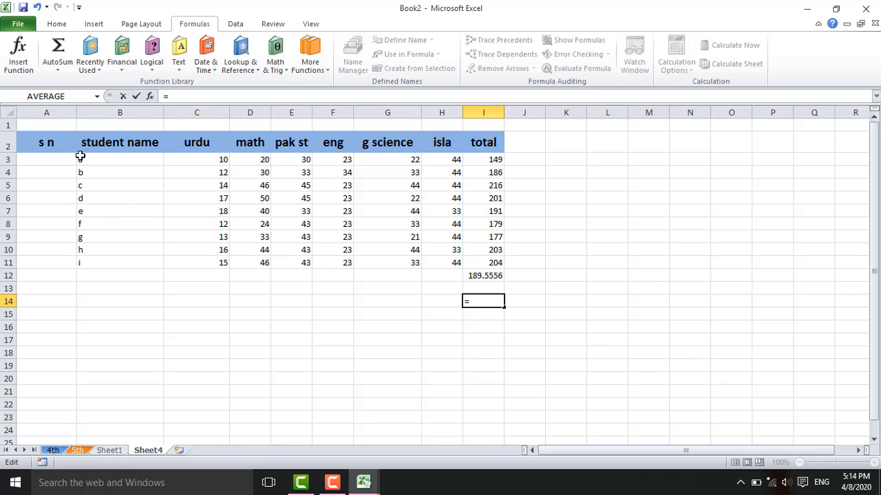
left_click(119, 159)
key("shift+Down")
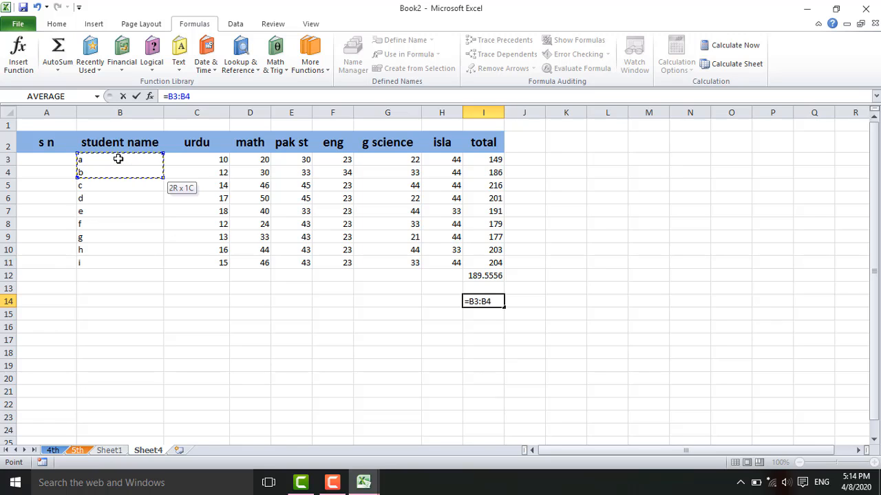
key("shift+Down")
key("shift+Down")
key("shift+Down")
key("shift+Down")
key("shift+Down")
key("shift+Down")
key("shift+Down")
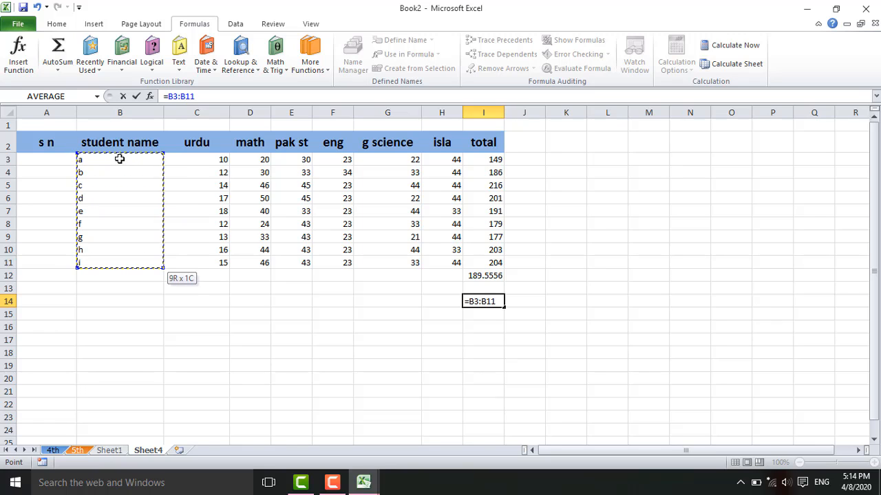
left_click(55, 26)
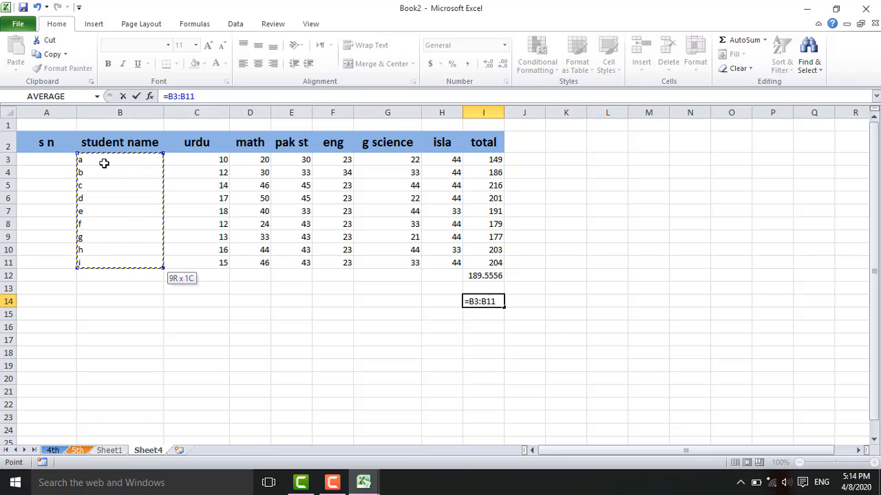
left_click(97, 143)
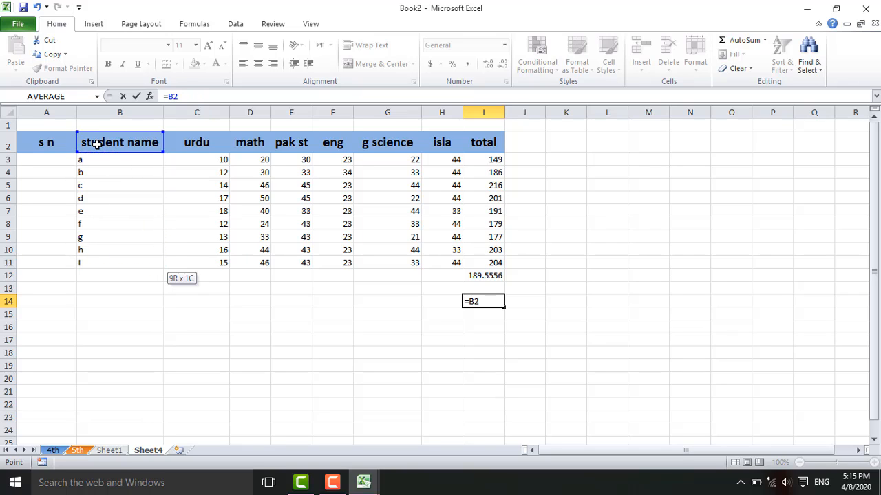
left_click(108, 112)
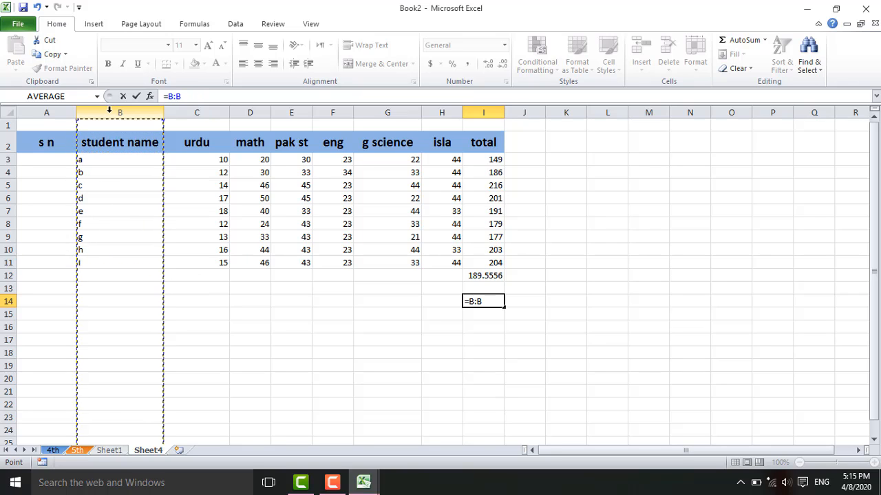
left_click(106, 160)
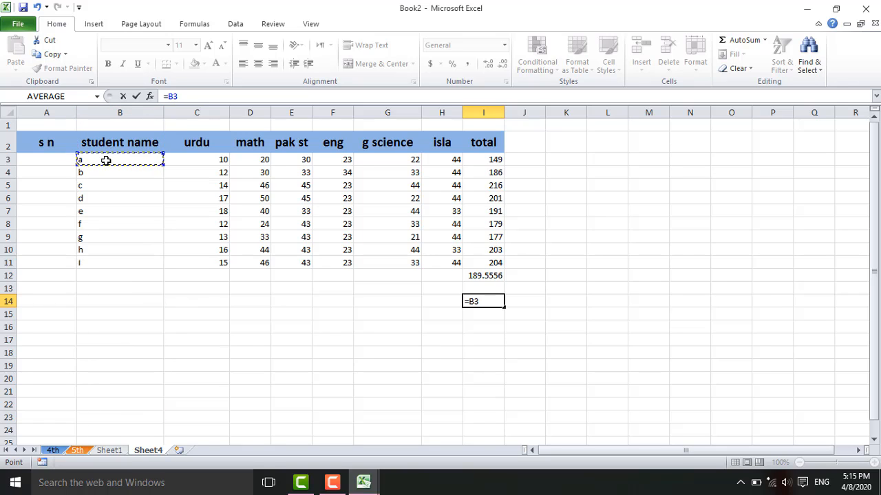
key("shift+Down")
key("shift+Down")
key("shift+Down")
key("shift+Down")
key("shift+Down")
key("shift+Down")
key("Down")
key("Down")
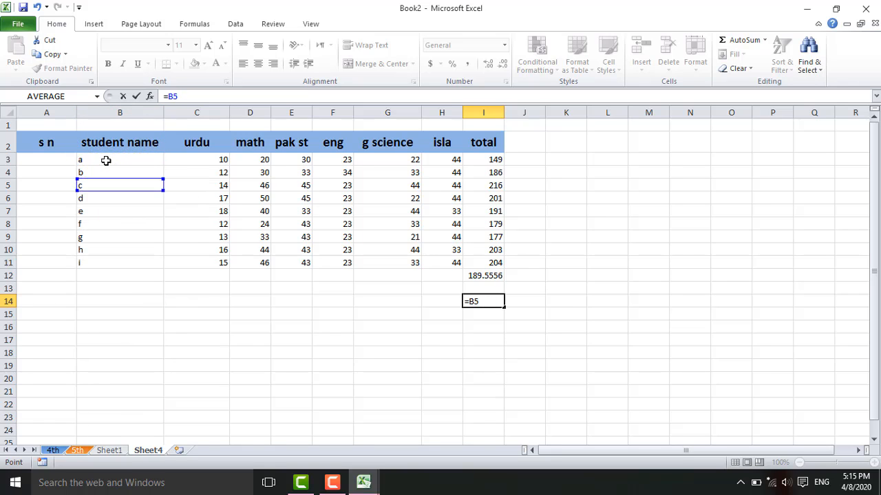
key("Down")
key("Right")
key("Right")
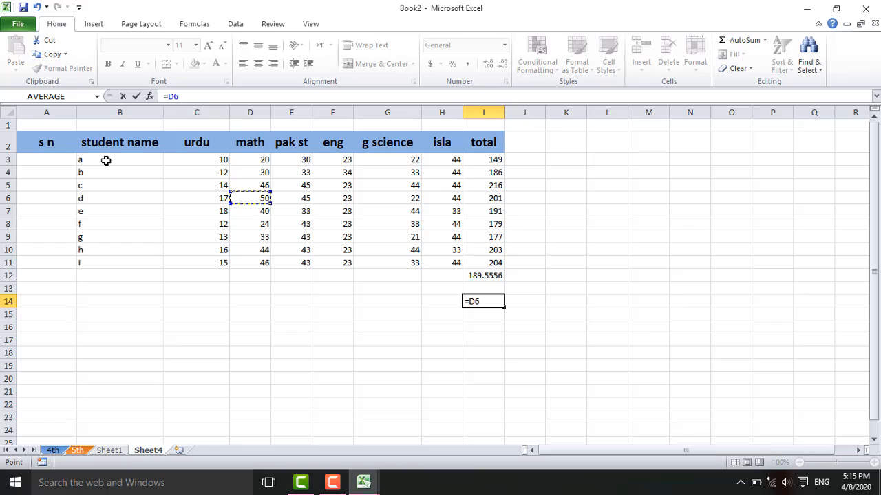
left_click(263, 233)
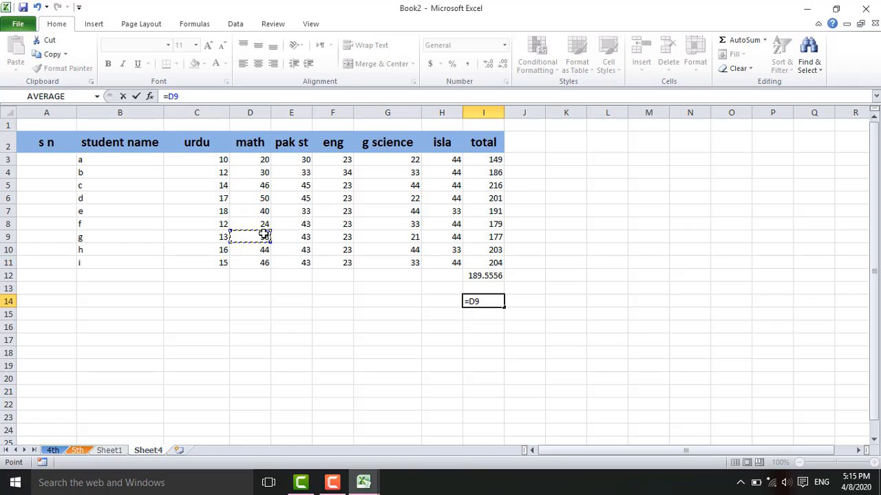
- Clear the unfinished formula from cell I14
left_click(192, 96)
key("BackSpace")
key("BackSpace")
key("BackSpace")
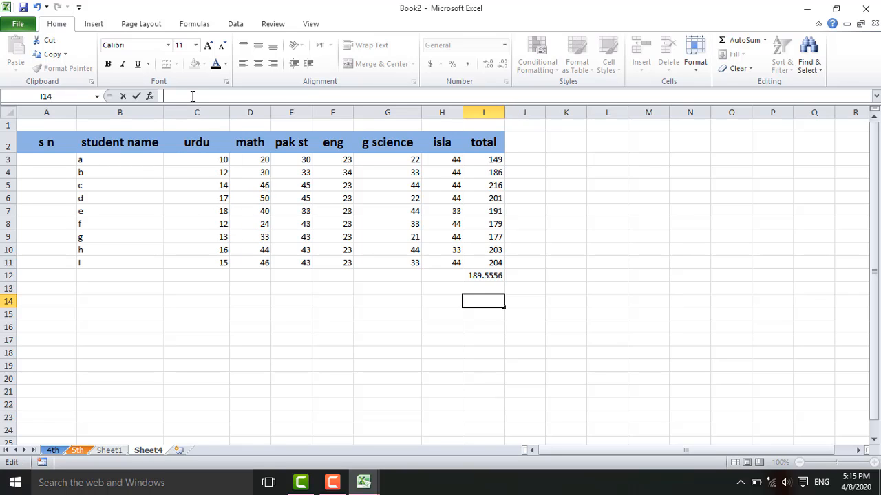
- Fill the student name cells B3:B11 with the lightest red theme color
left_click(117, 159)
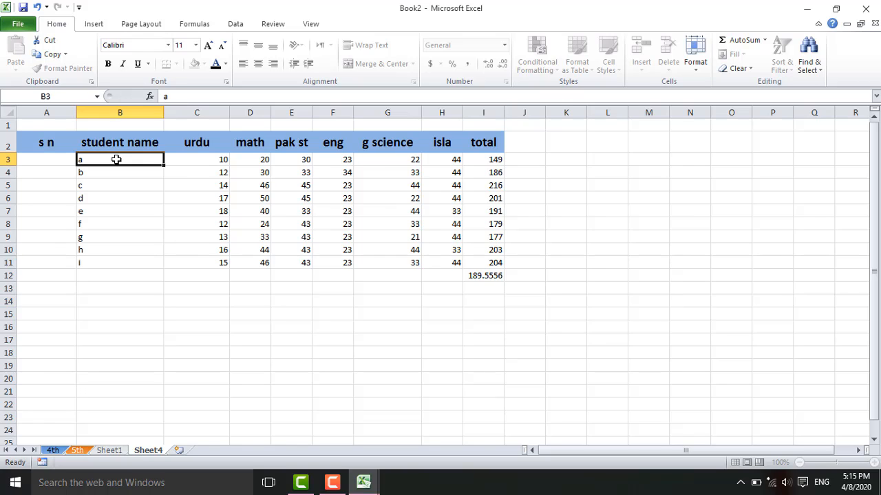
key("shift+Down")
key("shift+Down")
key("shift+Down")
key("shift+Down")
key("shift+Down")
key("shift+Down")
key("shift+Down")
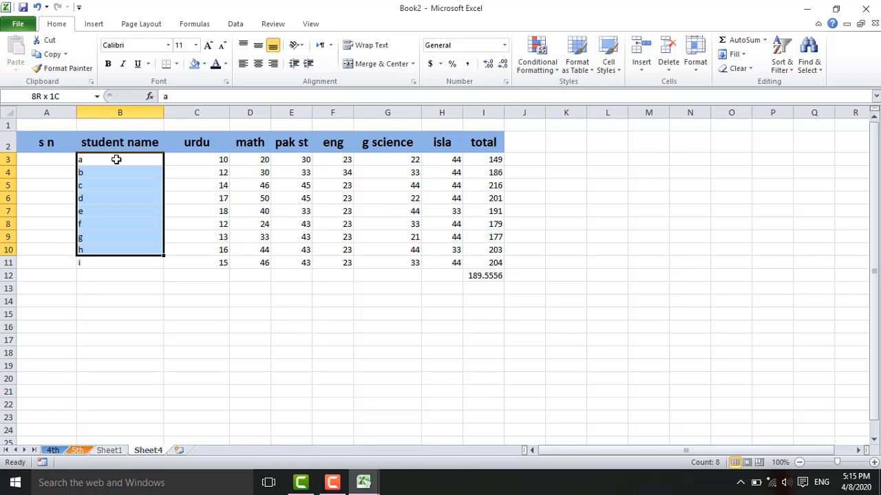
key("shift+Down")
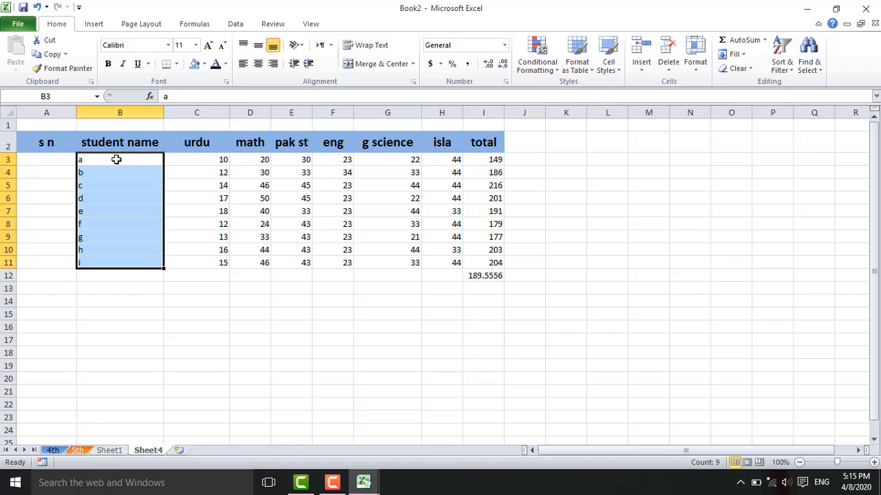
left_click(203, 64)
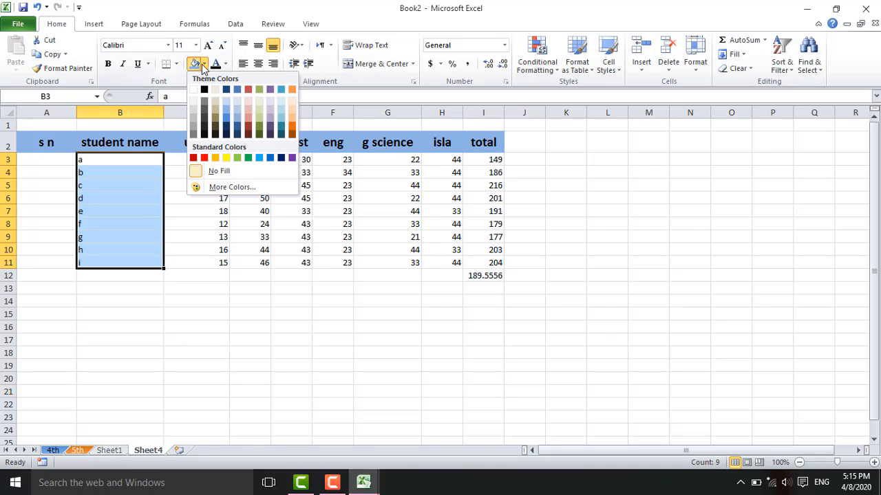
left_click(251, 101)
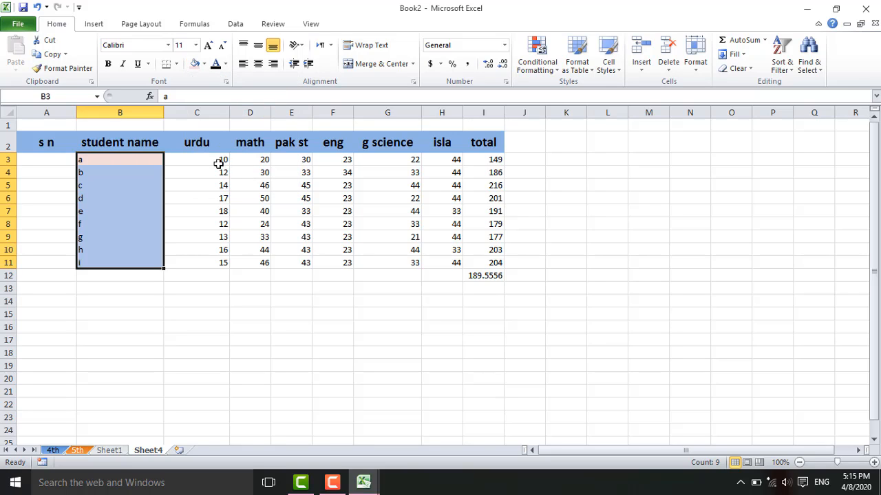
left_click(178, 160)
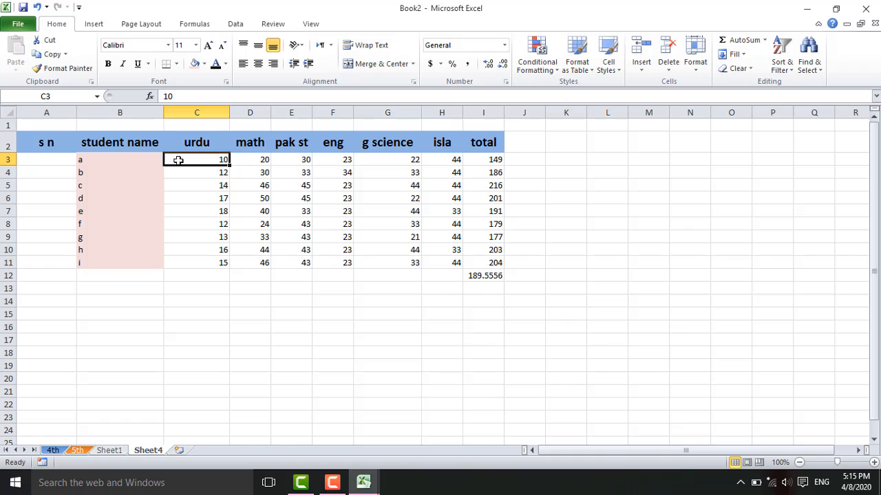
key("shift+Right")
key("shift+Right")
key("shift+Right")
key("shift+Right")
key("shift+Right")
key("shift+Right")
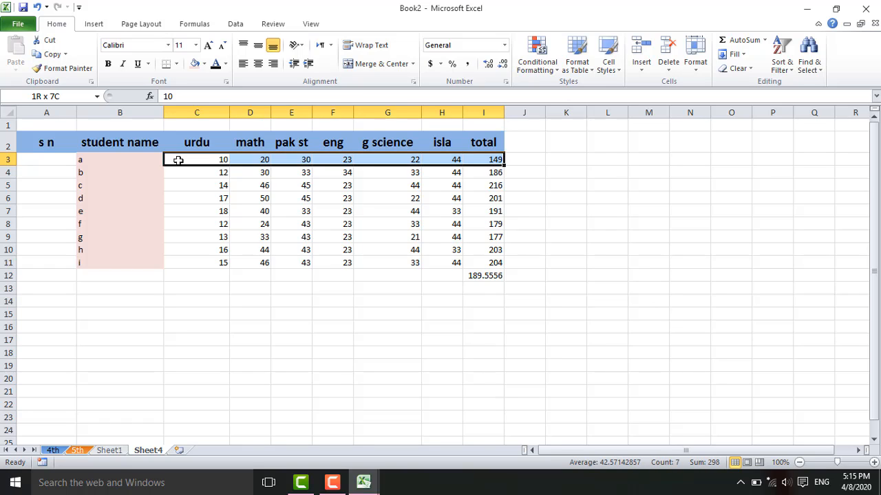
- Examine the marks across row 7 and the totals down column I to find the highest total
key("Down")
key("Down")
key("Down")
key("Down")
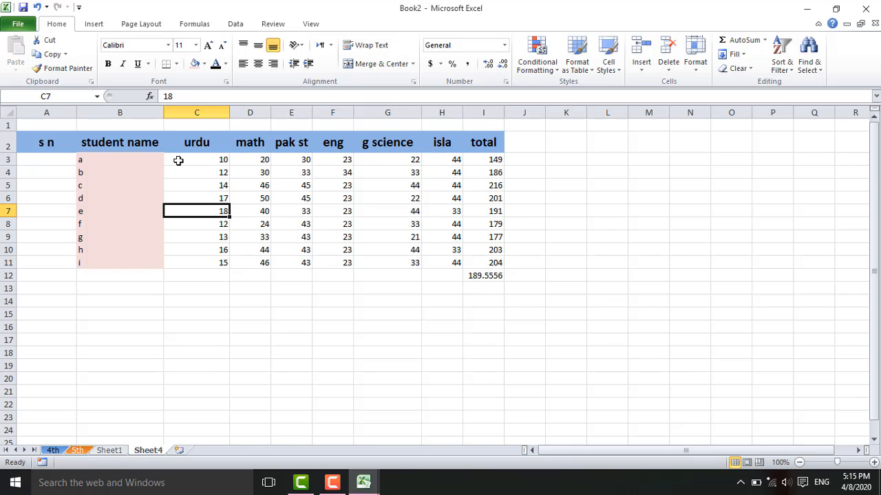
key("Right")
key("Right")
key("Right")
key("Right")
key("Right")
key("Right")
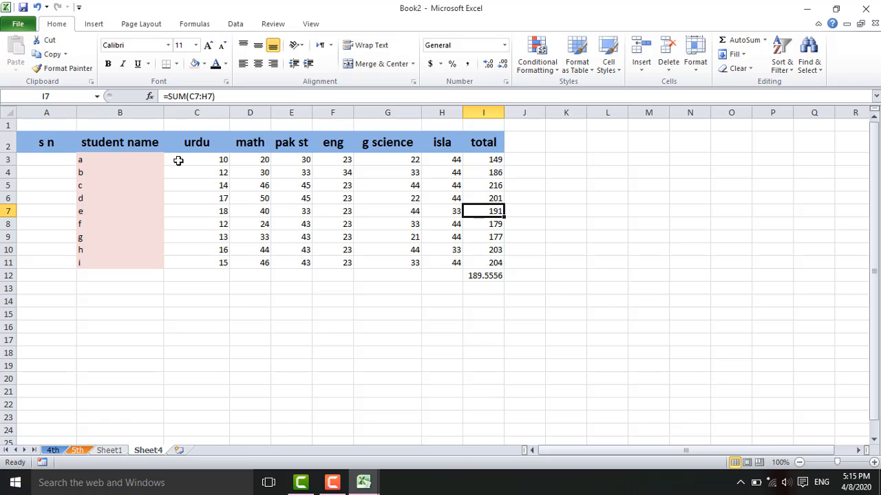
key("Down")
key("Down")
key("Down")
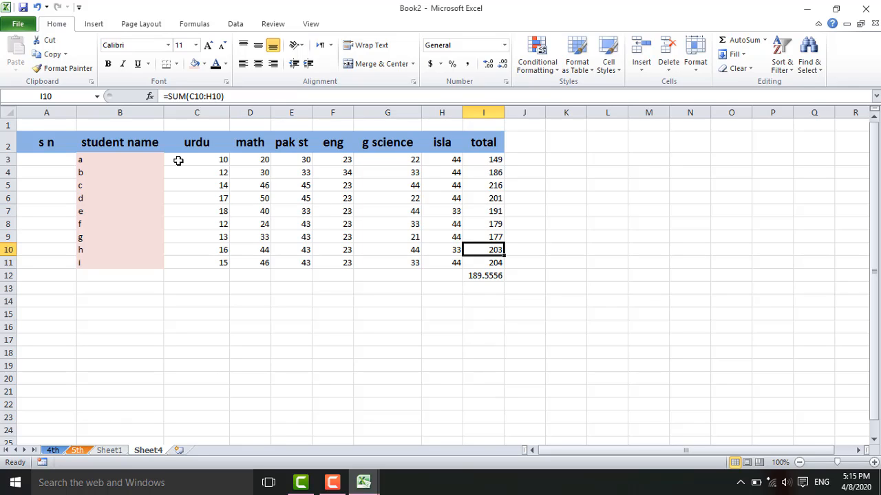
key("Down")
- Fill the total cell I5 of student c with the standard light green color
key("Up")
key("Up")
key("Up")
key("Up")
key("Up")
key("Up")
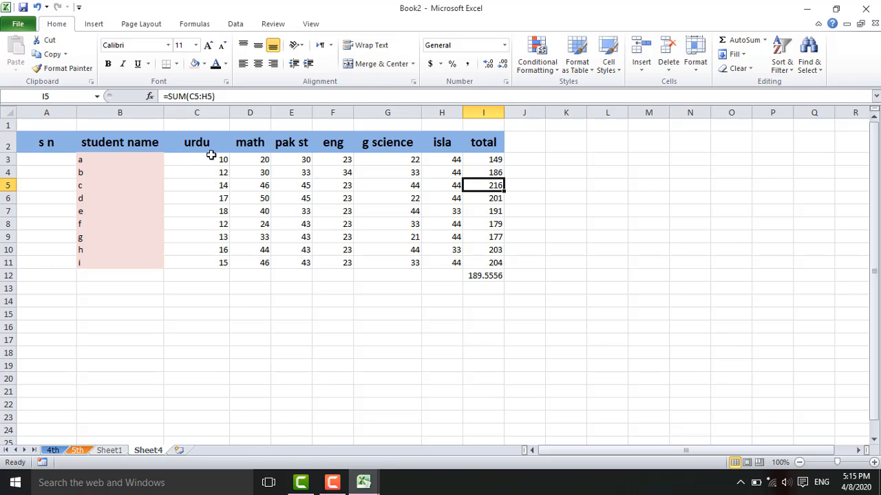
left_click(195, 64)
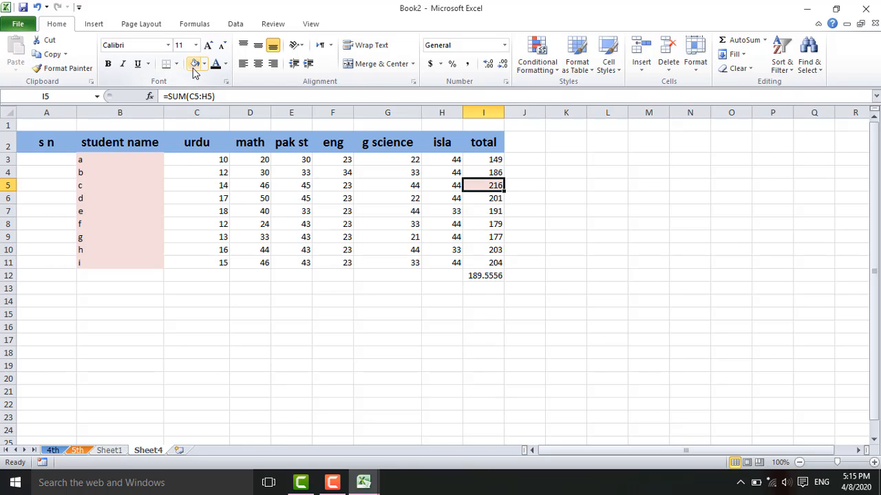
left_click(203, 64)
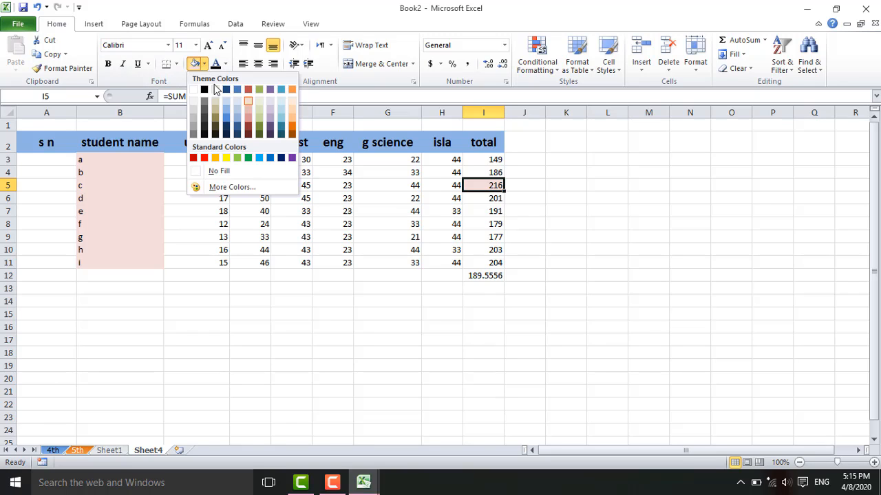
left_click(237, 159)
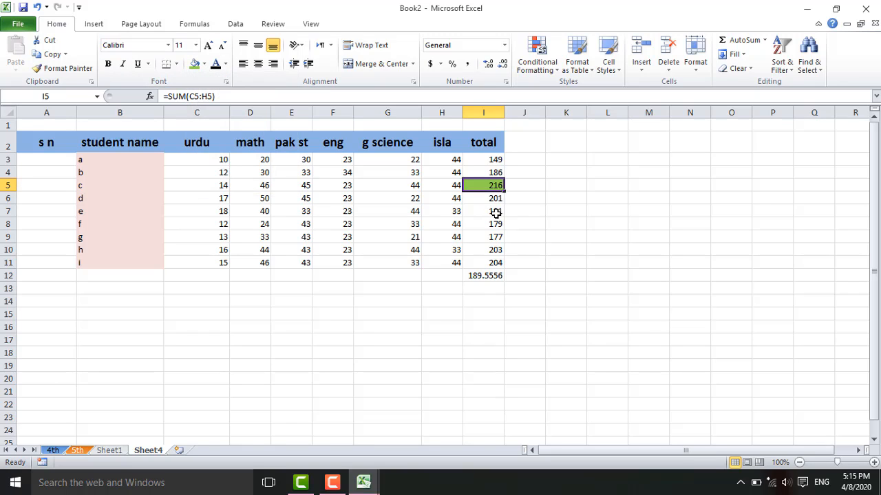
left_click(494, 212)
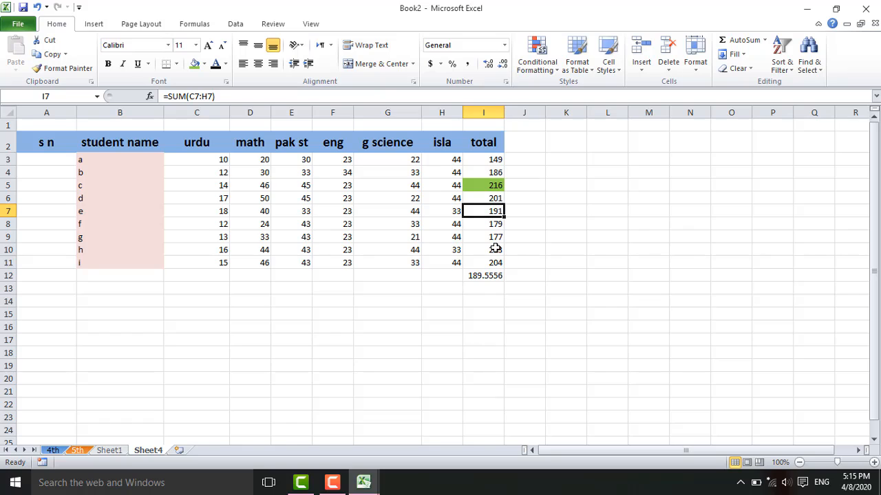